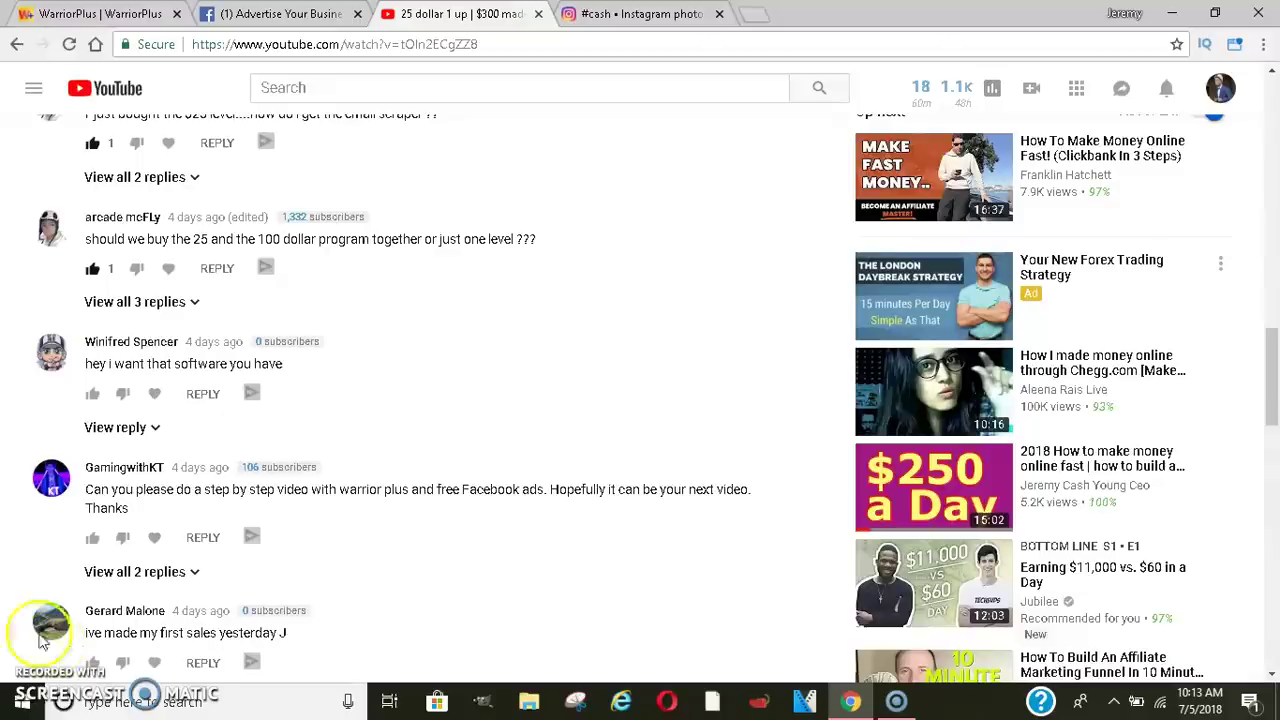
- Highlight the YouTube comment requesting a step-by-step video on Warrior Plus and free Facebook ads
left_click_drag(110, 500, 84, 490)
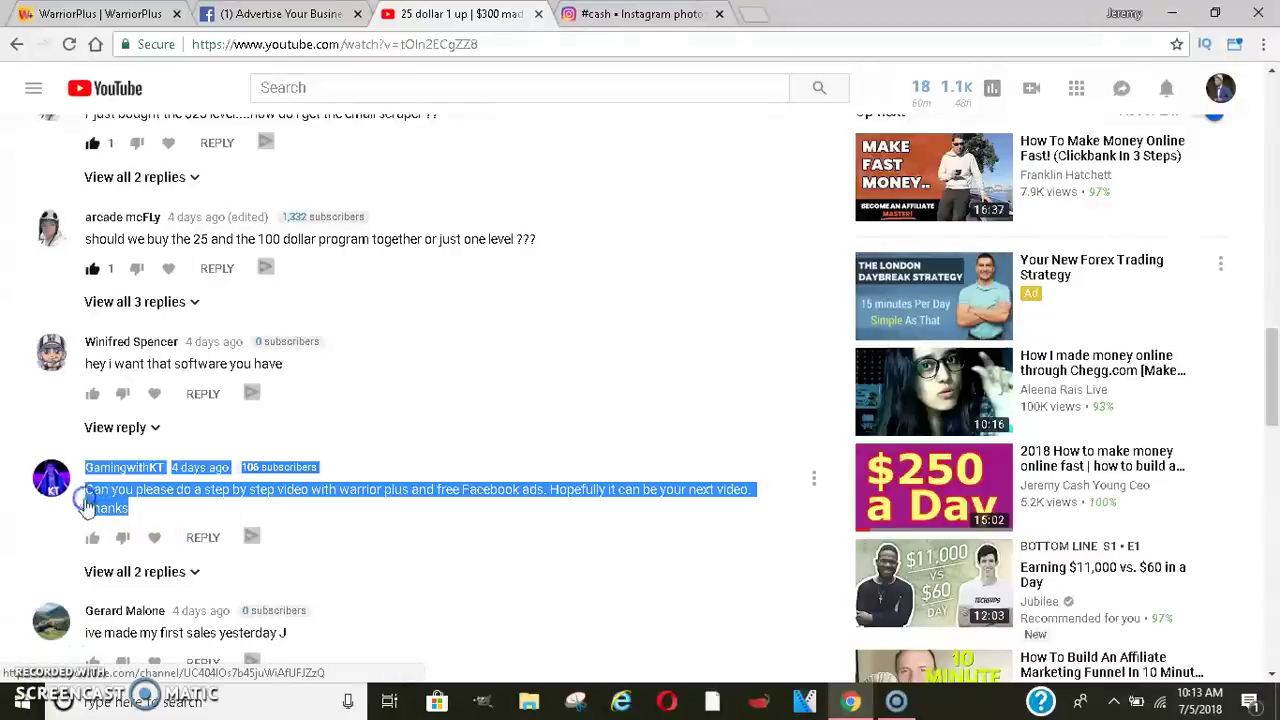
left_click(380, 433)
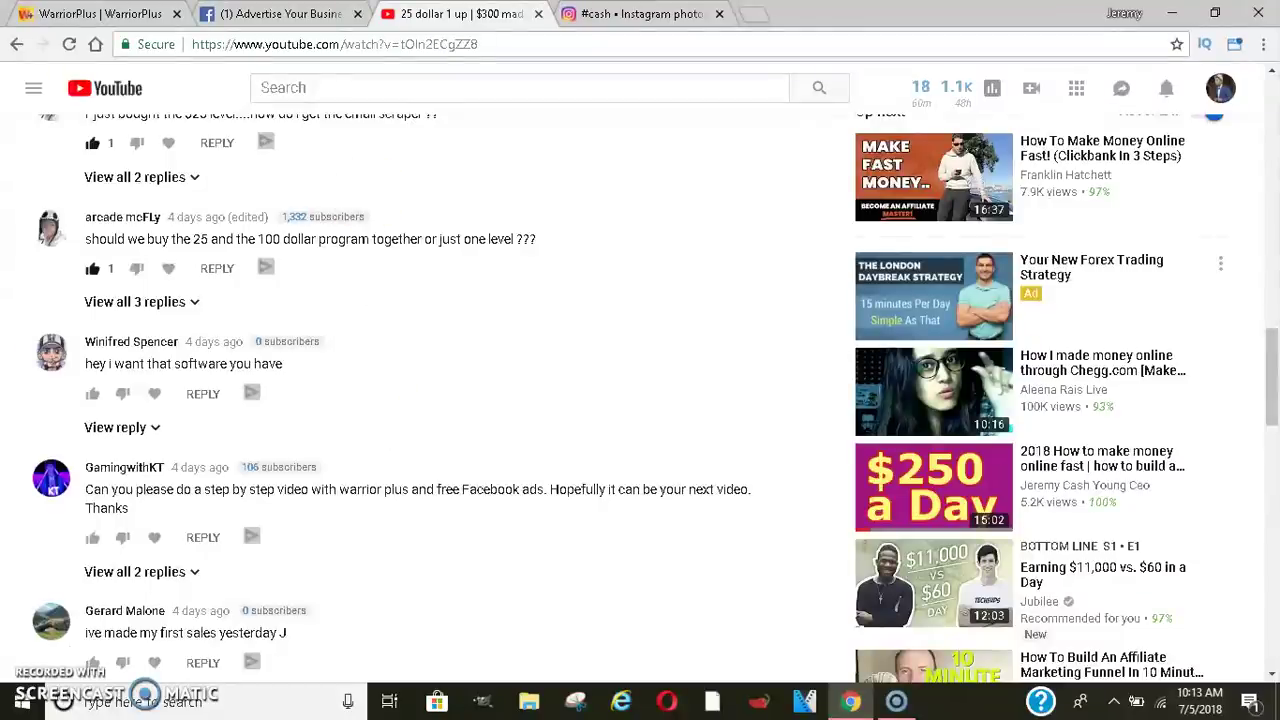
- Switch to WarriorPlus and review today's and yesterday's earnings and the daily stats on the affiliate sales dashboard
left_click(100, 13)
left_click_drag(389, 92, 170, 75)
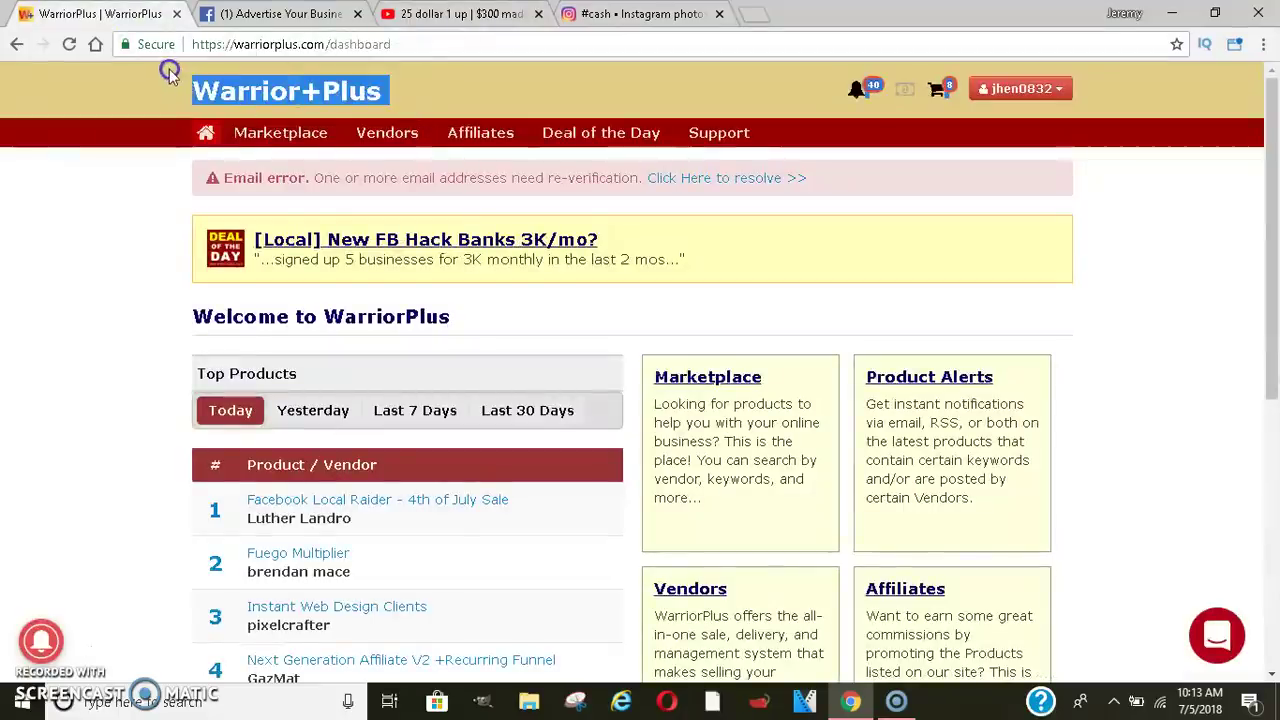
left_click(421, 77)
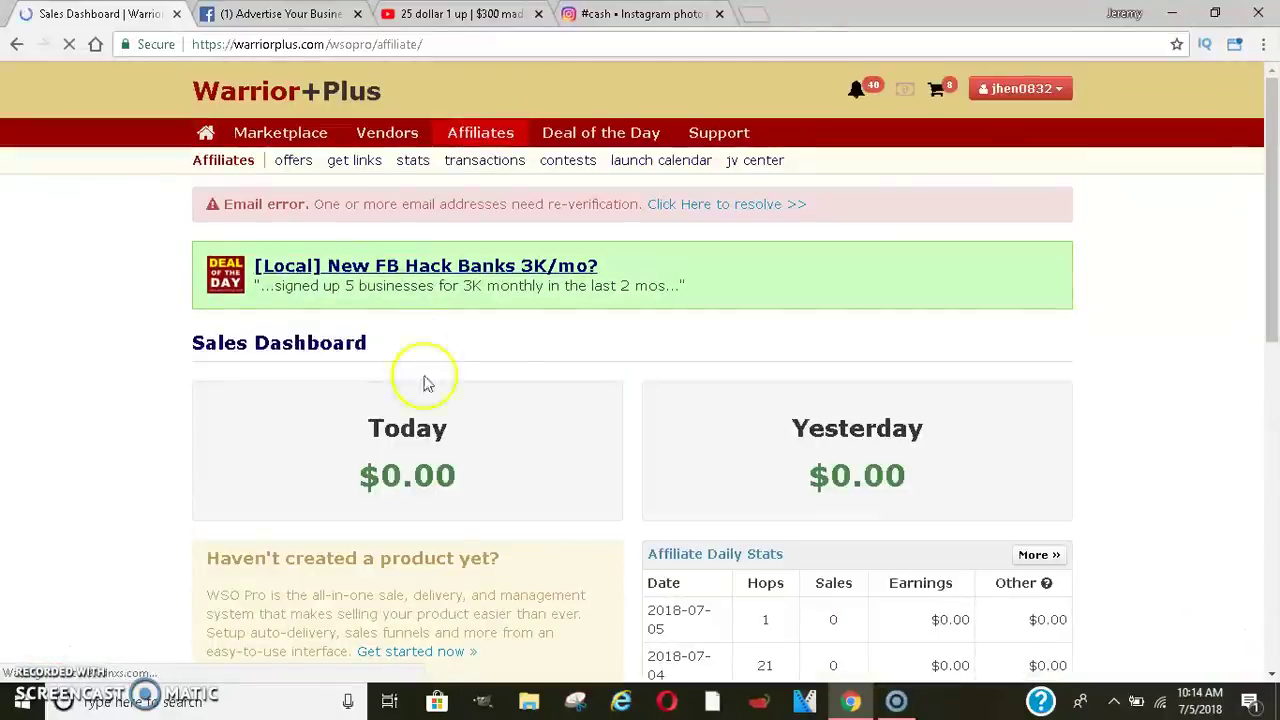
left_click_drag(358, 472, 469, 500)
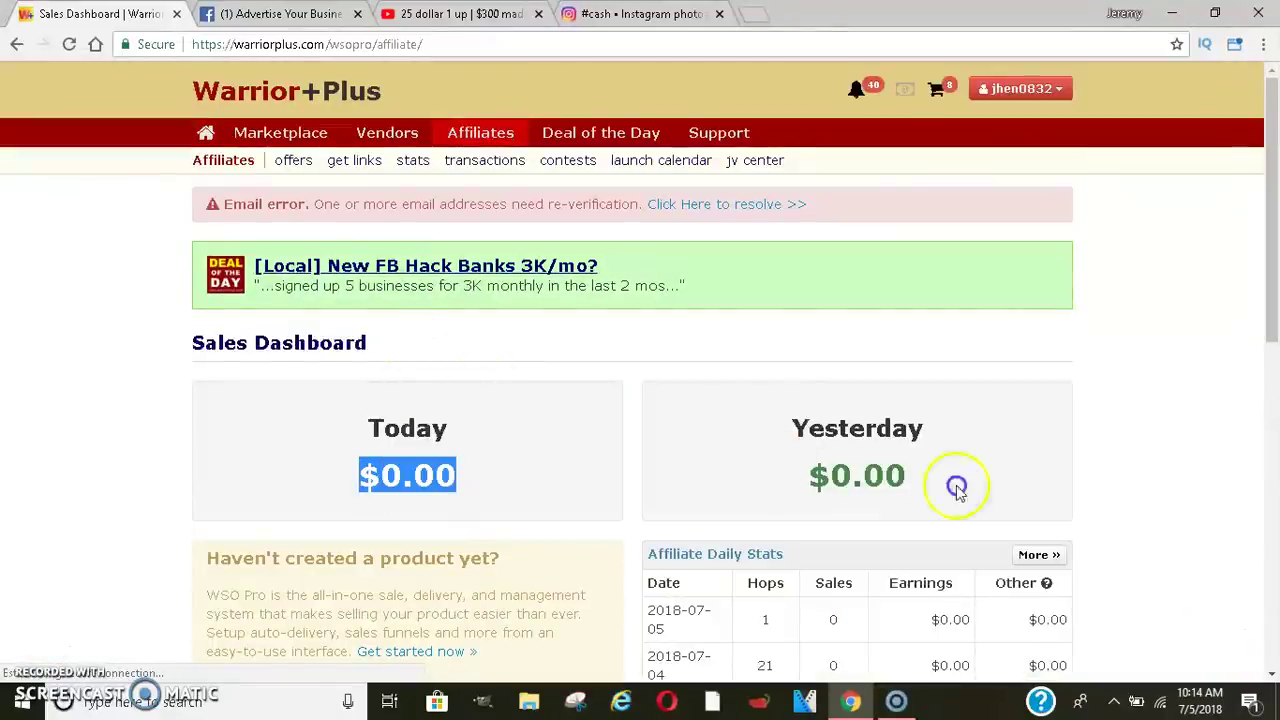
left_click_drag(957, 486, 805, 476)
scroll(1034, 394, "down", 4)
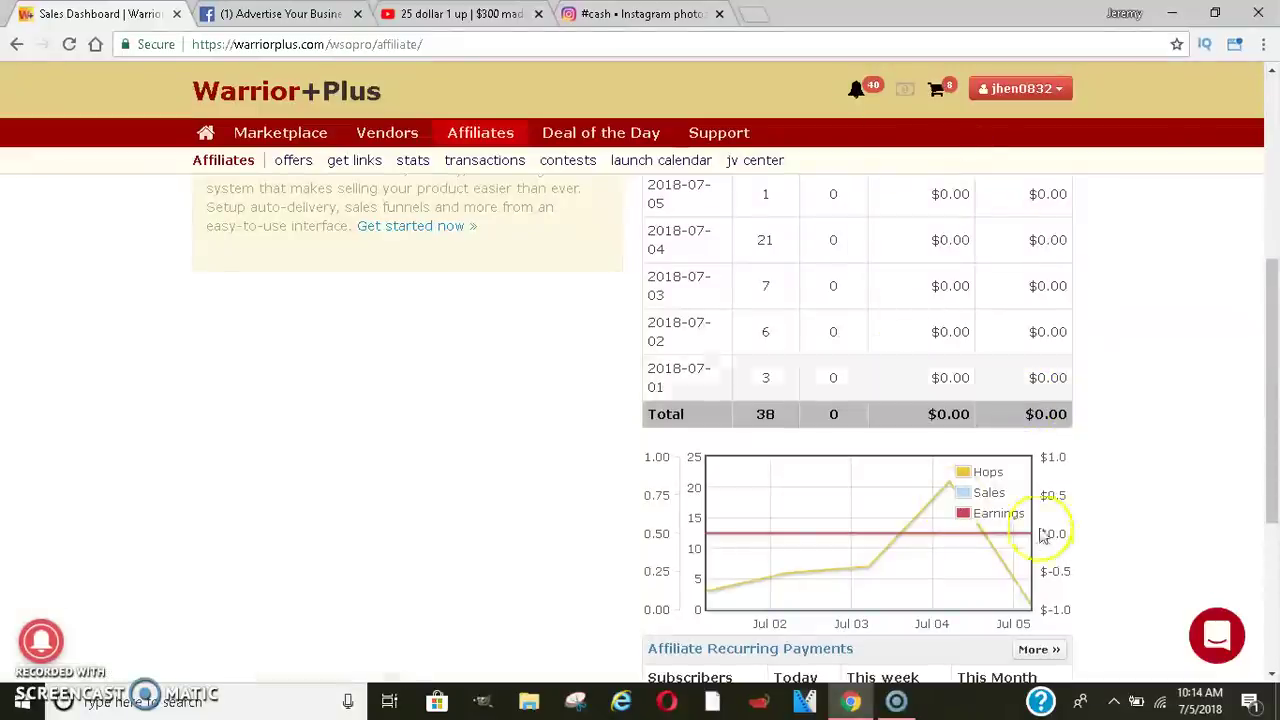
left_click_drag(1273, 369, 1273, 265)
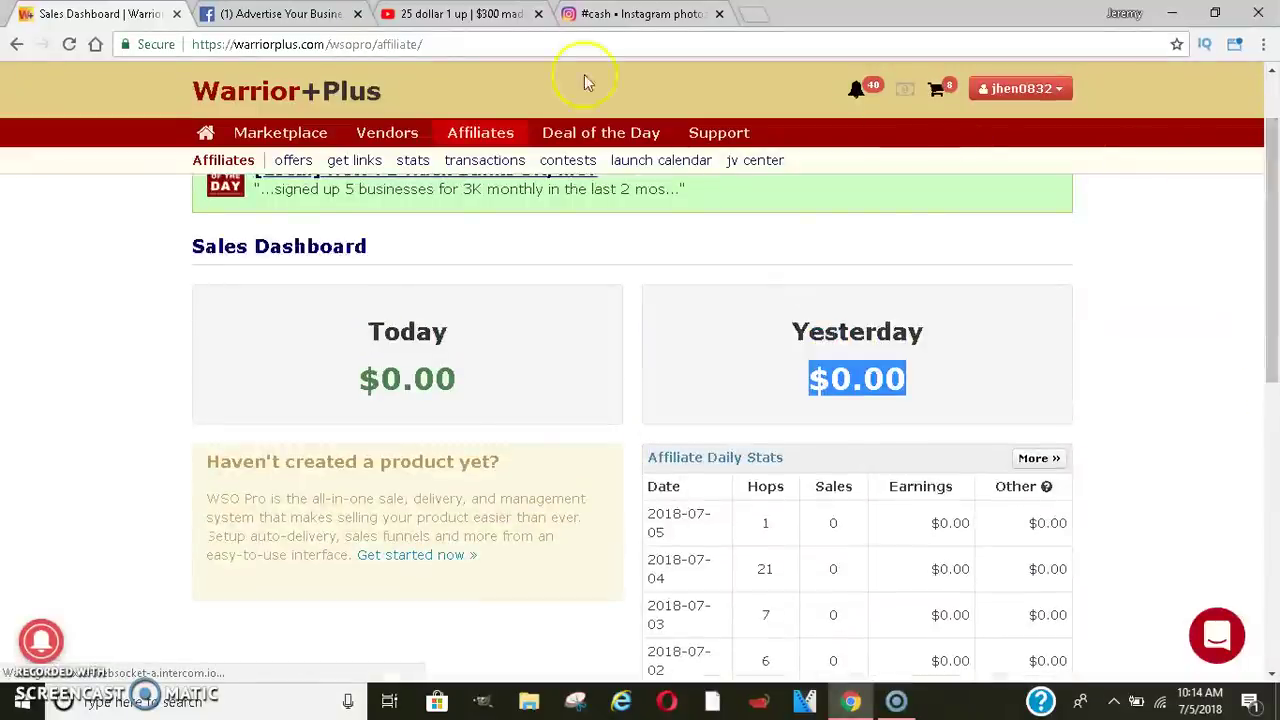
- Open the affiliate stats, set the quick view to All Time, and check the combined earnings
left_click(414, 161)
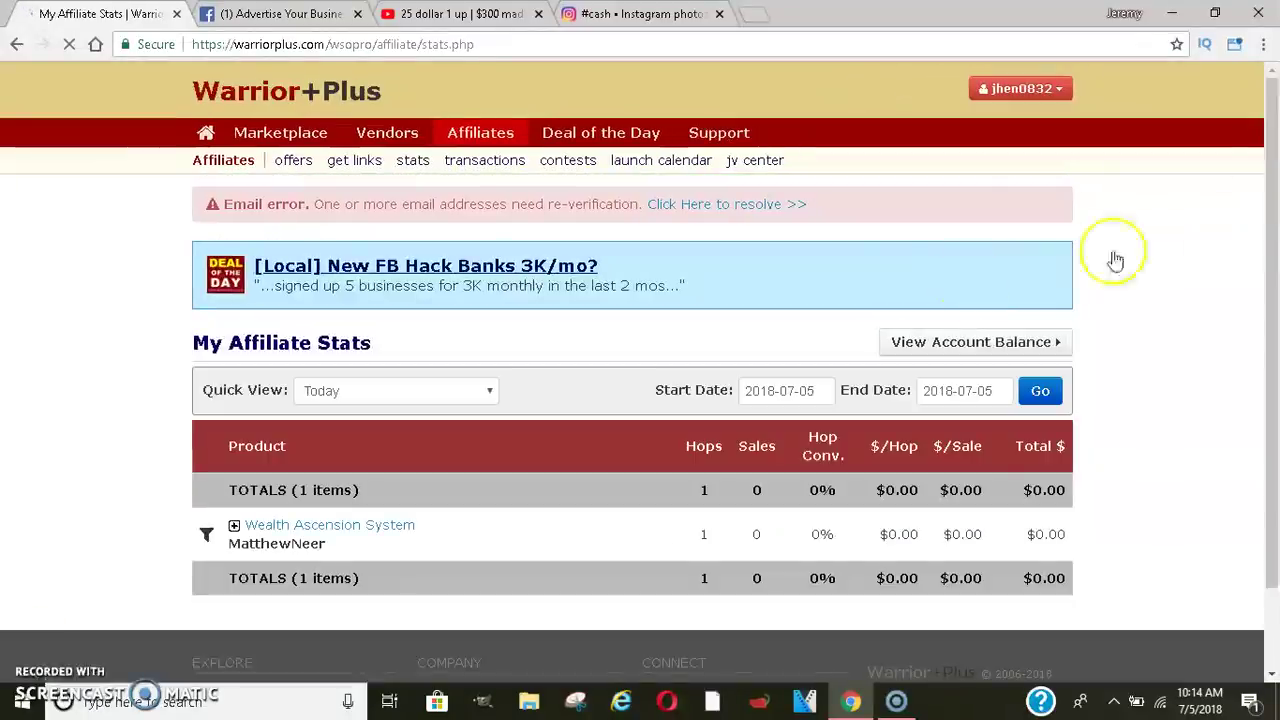
left_click(383, 395)
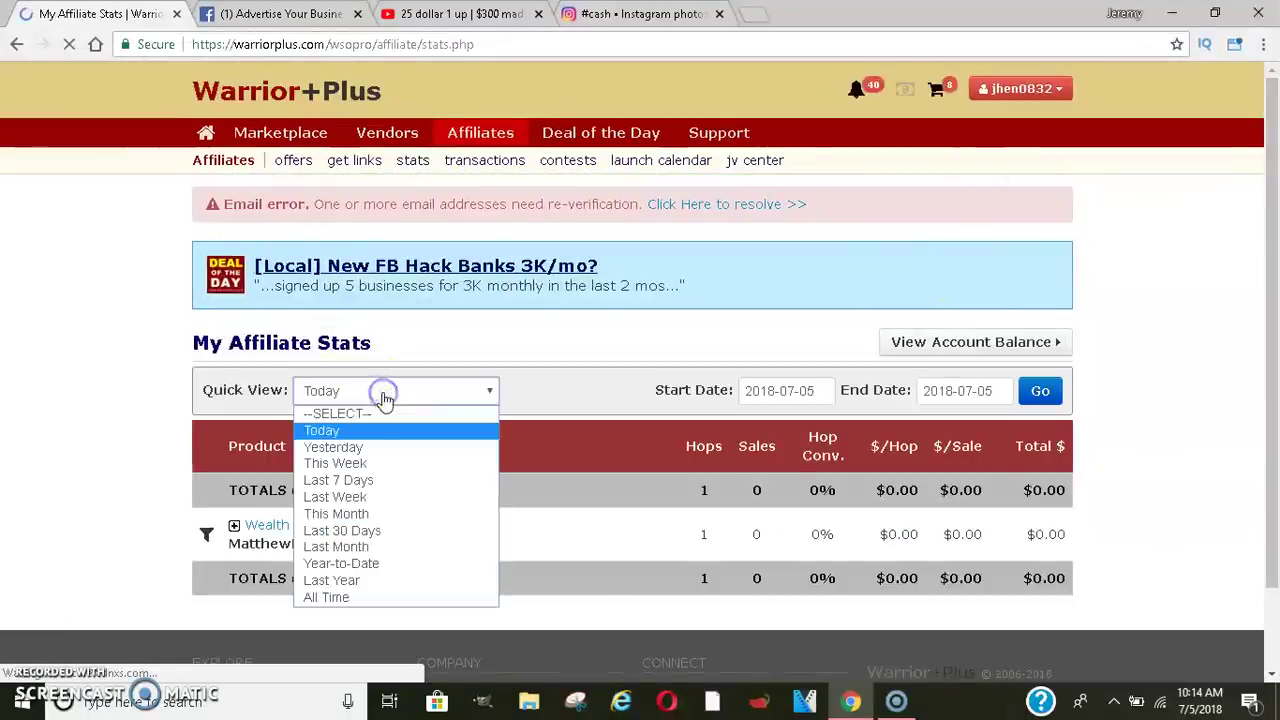
left_click(346, 596)
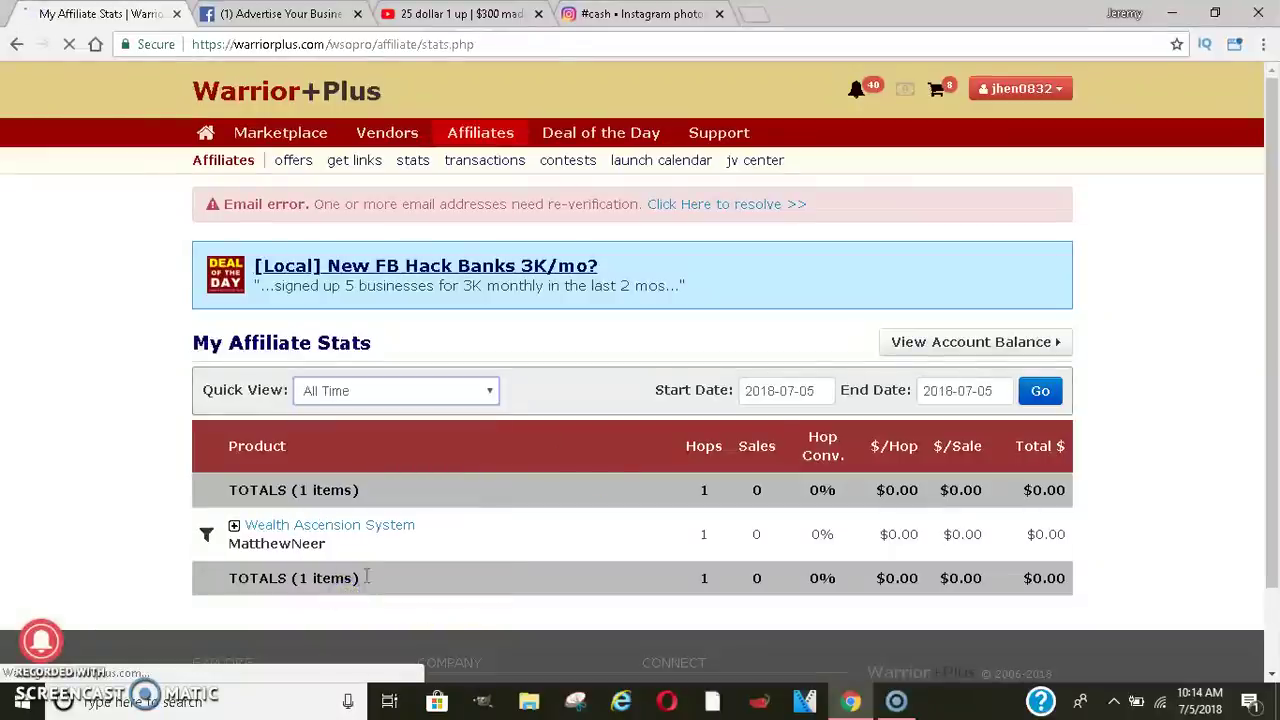
left_click_drag(995, 438, 1074, 438)
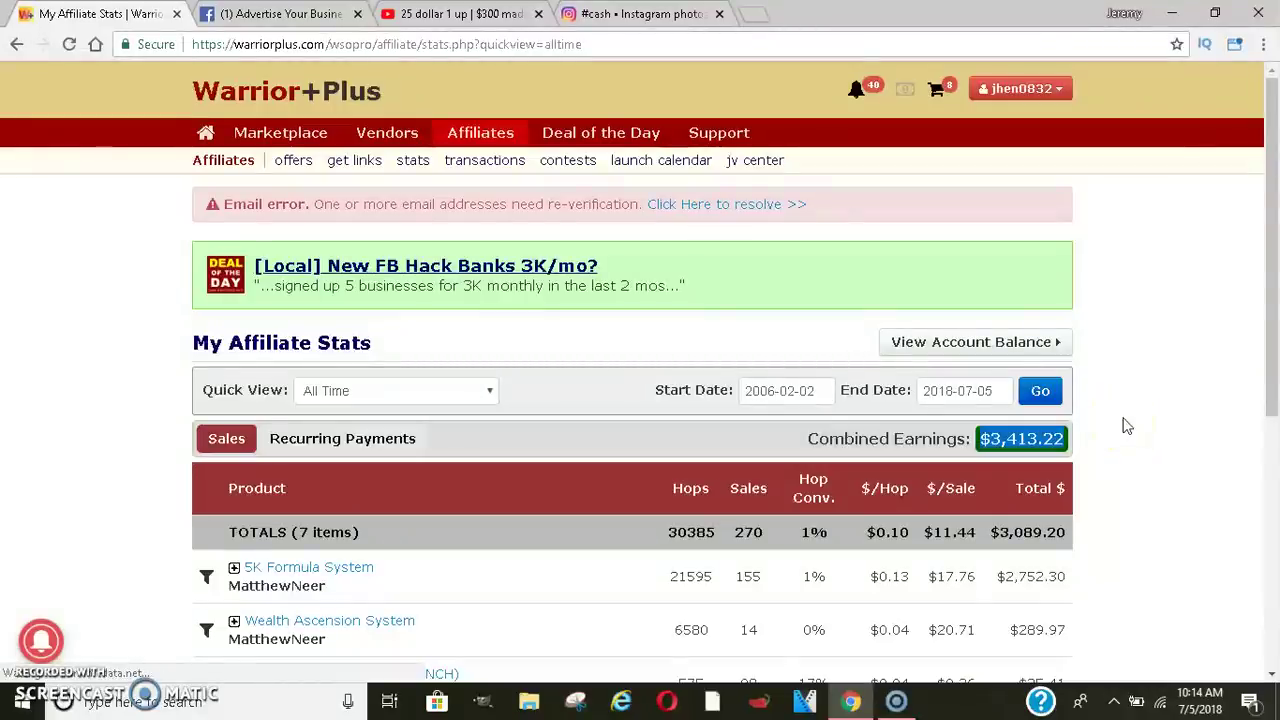
left_click(1135, 428)
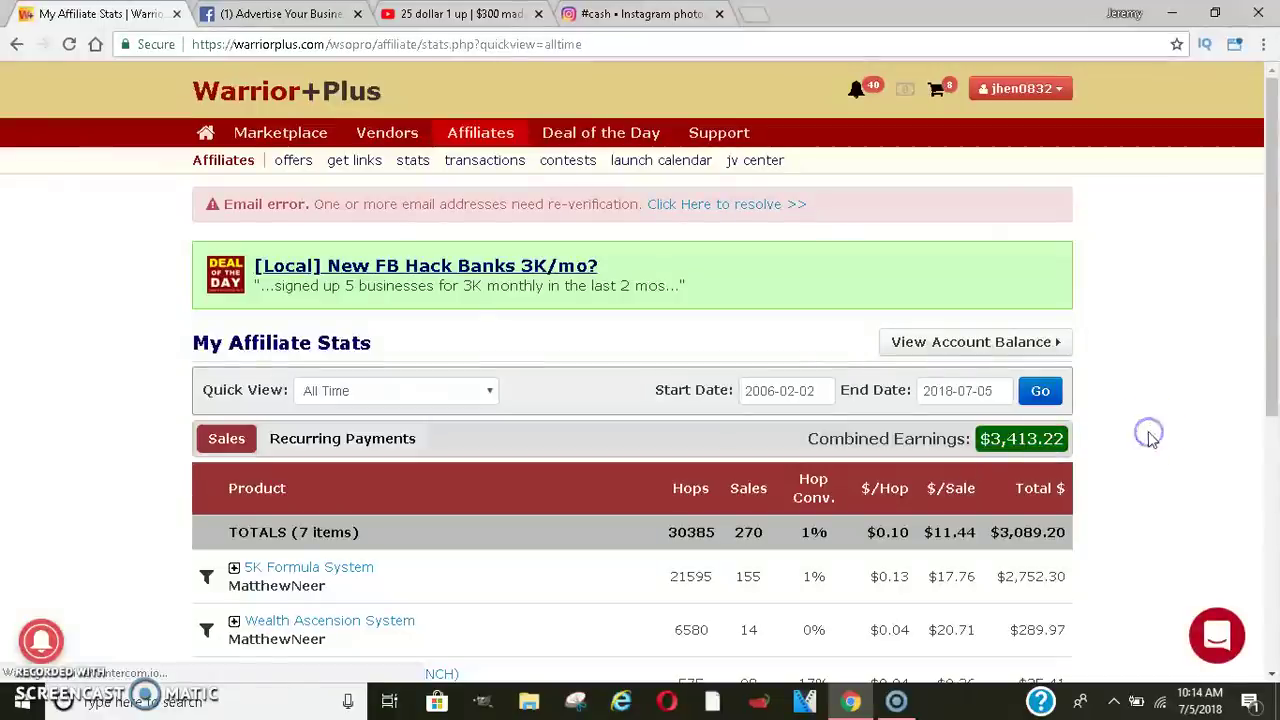
- Show the all-time recurring payments and examine the total count and the amount per payment
left_click(358, 442)
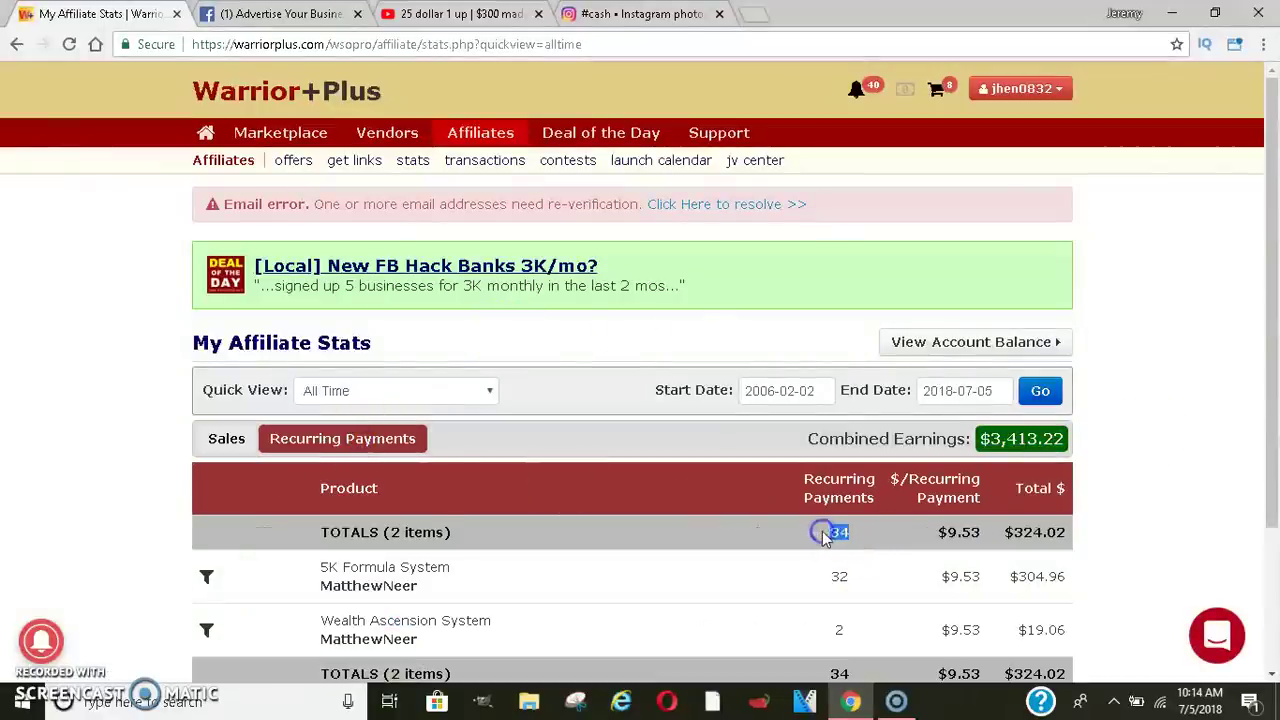
left_click_drag(936, 533, 982, 537)
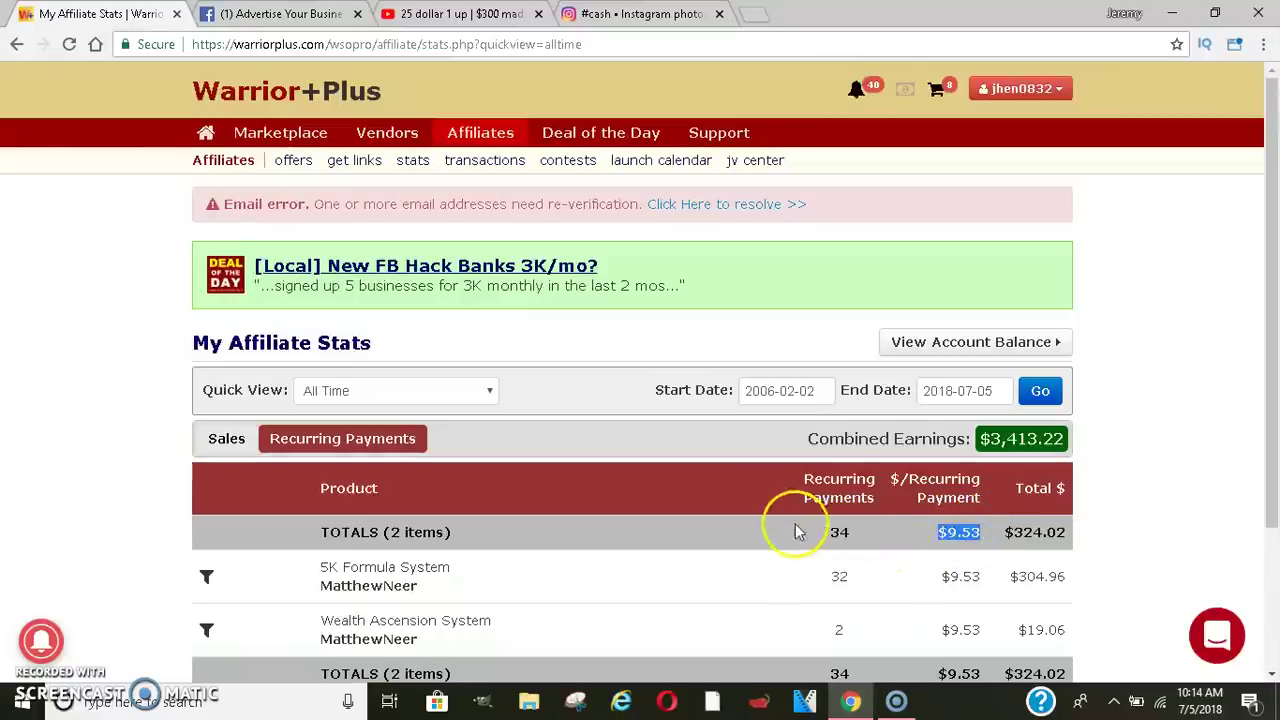
left_click_drag(795, 530, 866, 533)
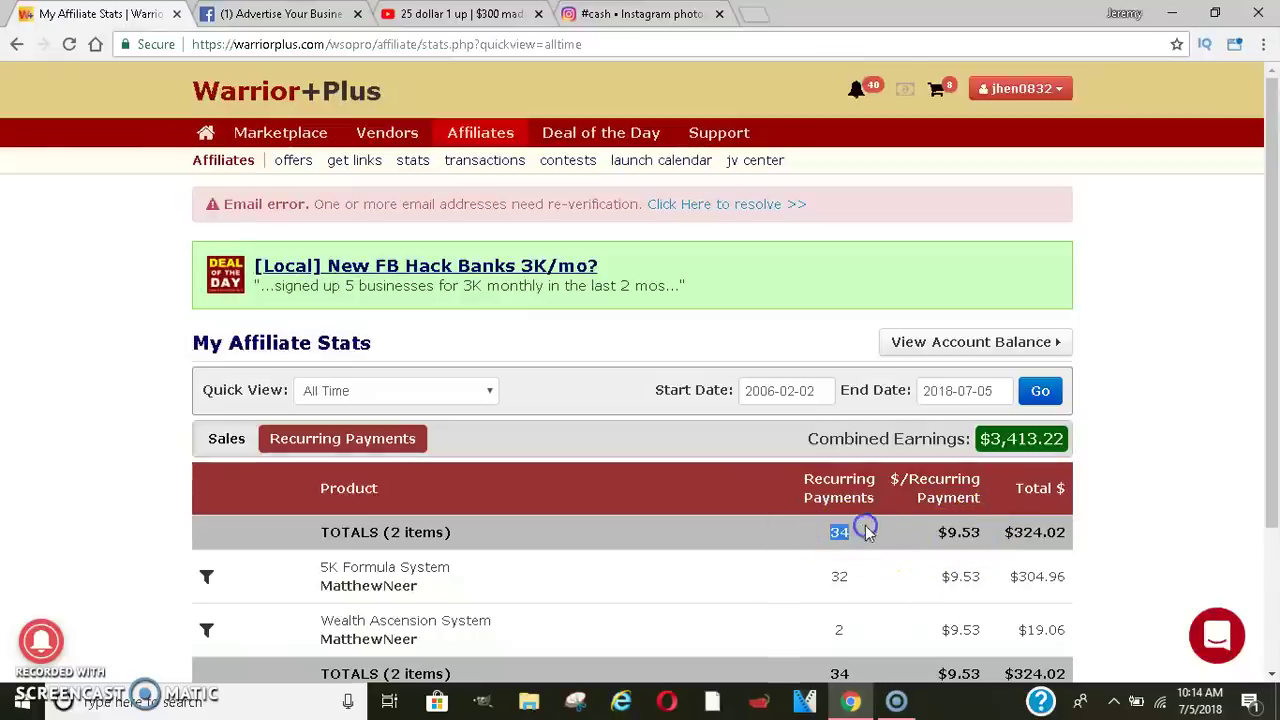
- Browse the list of all affiliate offers and open the details of the Re-KaChing offer
left_click(296, 163)
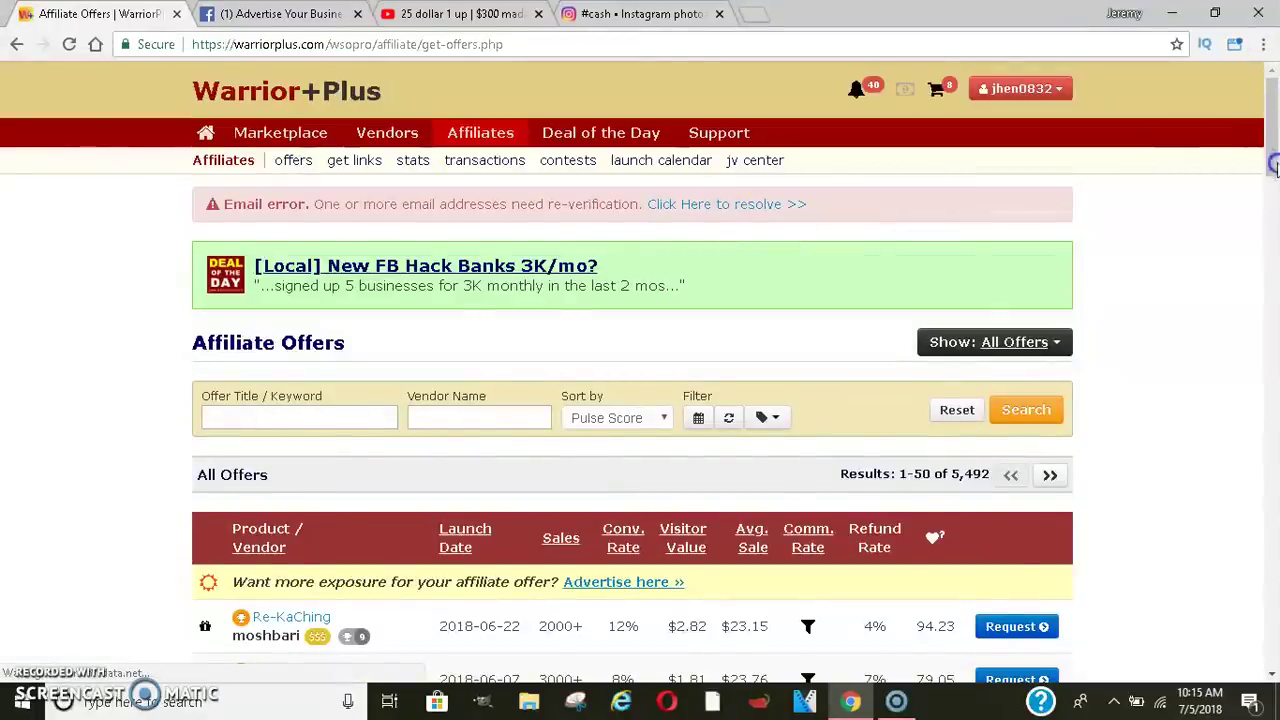
scroll(1273, 165, "down", 3)
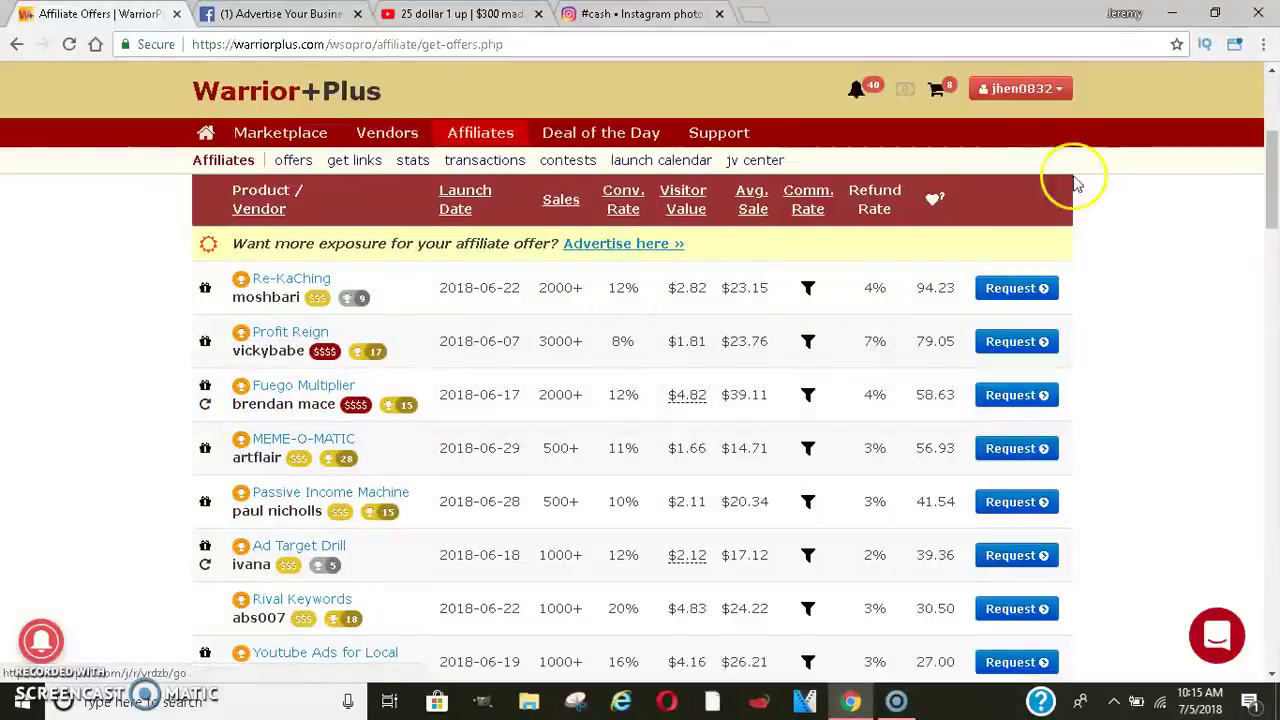
mouse_move(1276, 131)
left_mouse_down()
mouse_move(1274, 205)
mouse_move(1275, 125)
left_mouse_up()
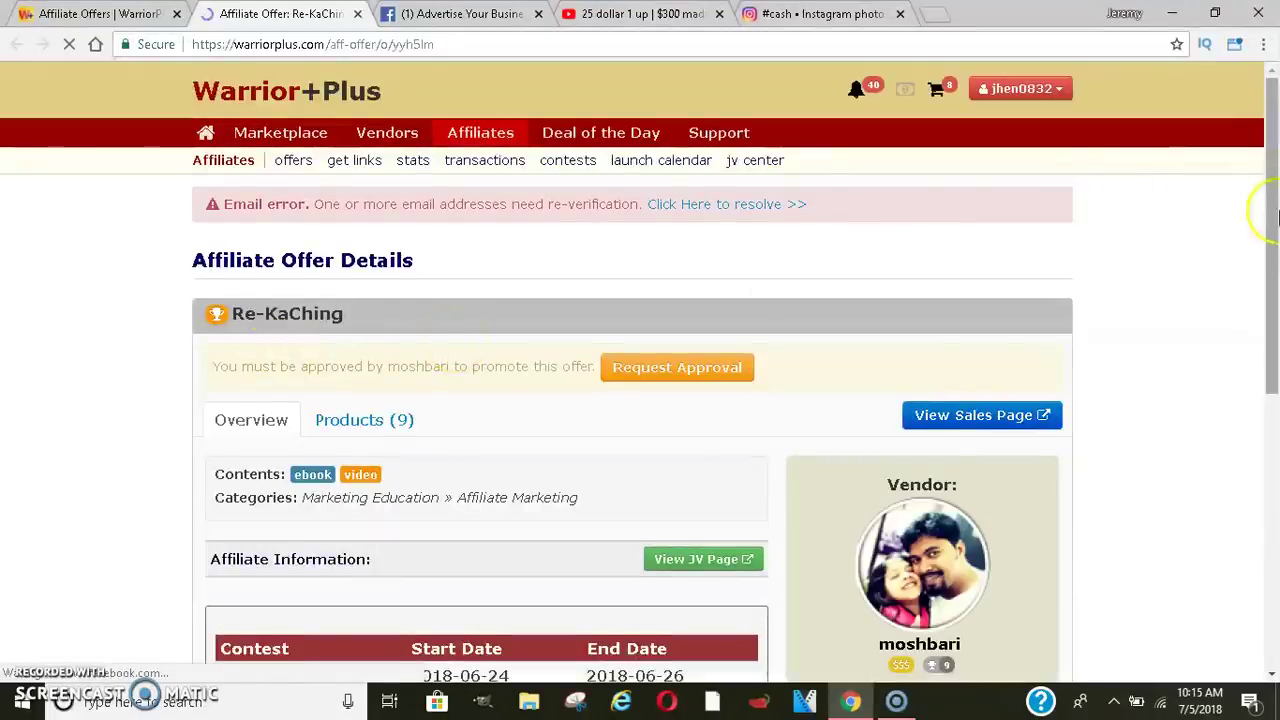
- Show the products in the Re-KaChing offer and look through the list and its upsell and downsell funnel
left_click_drag(1270, 214, 1276, 277)
left_click(370, 320)
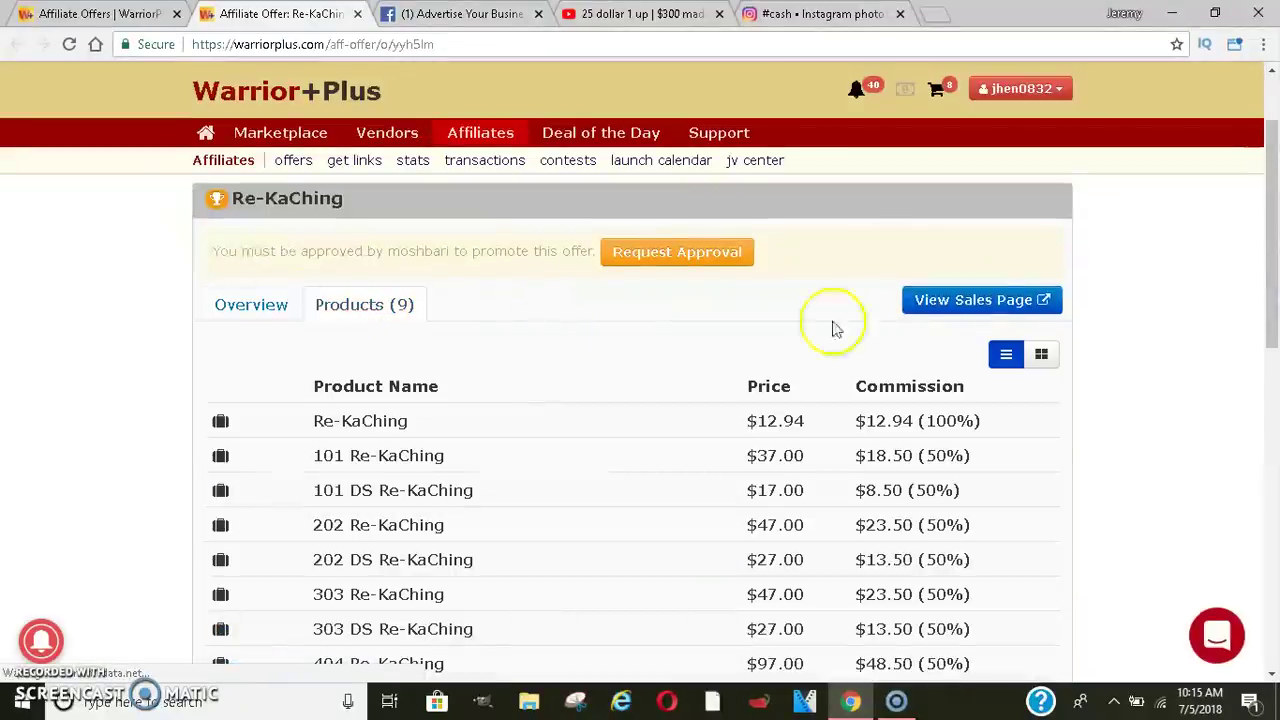
left_click_drag(1266, 180, 1275, 258)
scroll(1275, 258, "down", 2)
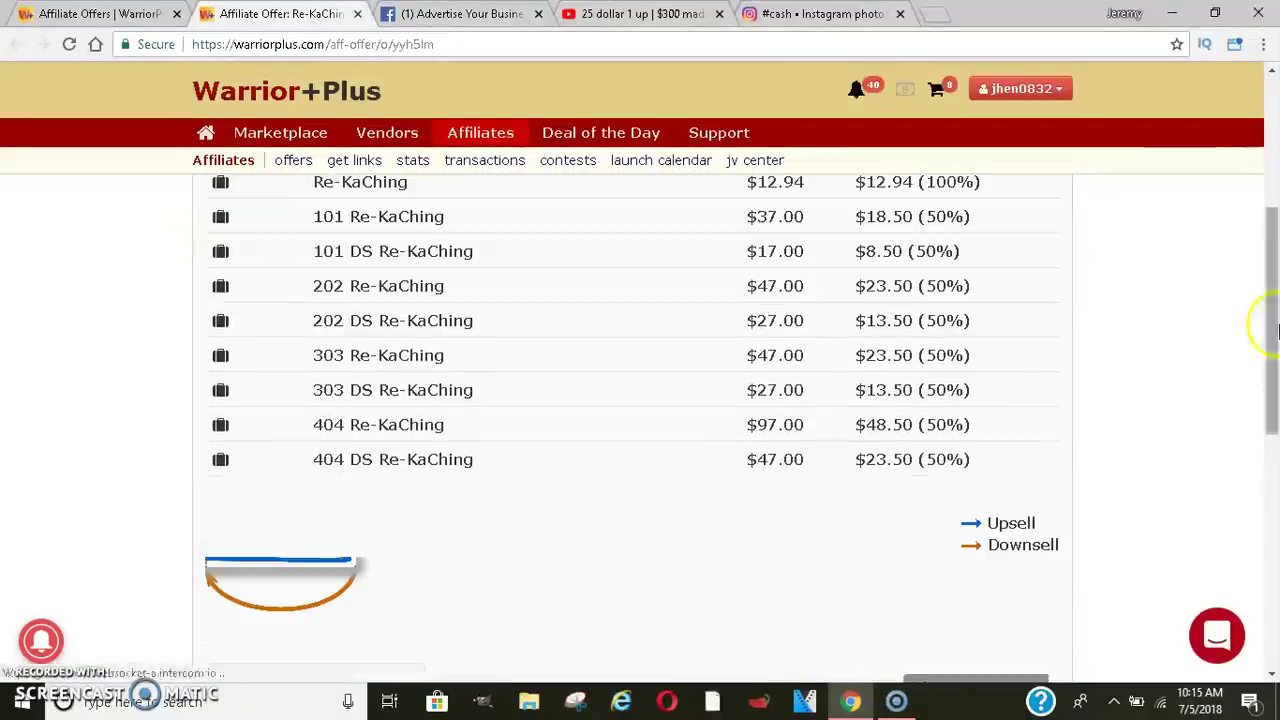
scroll(1272, 315, "up", 2)
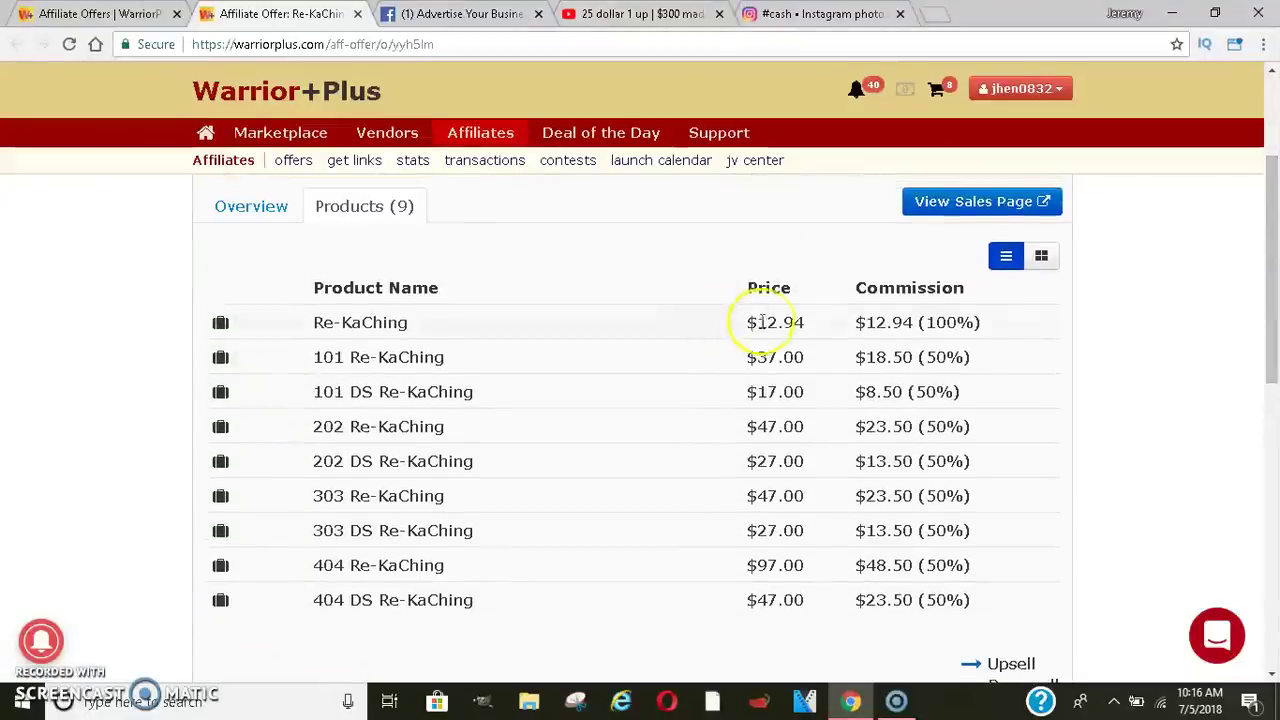
- Examine the price and commission rate of the front-end Re-KaChing product
left_click_drag(742, 330, 812, 326)
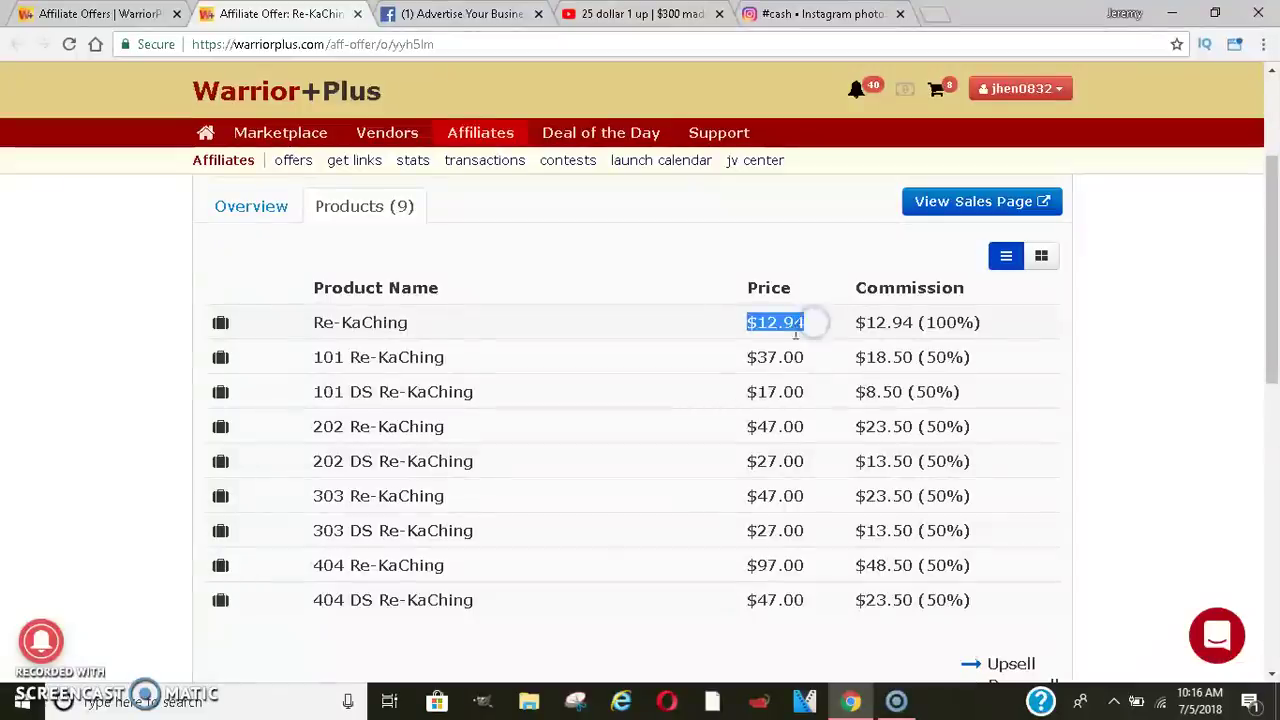
right_click(790, 341)
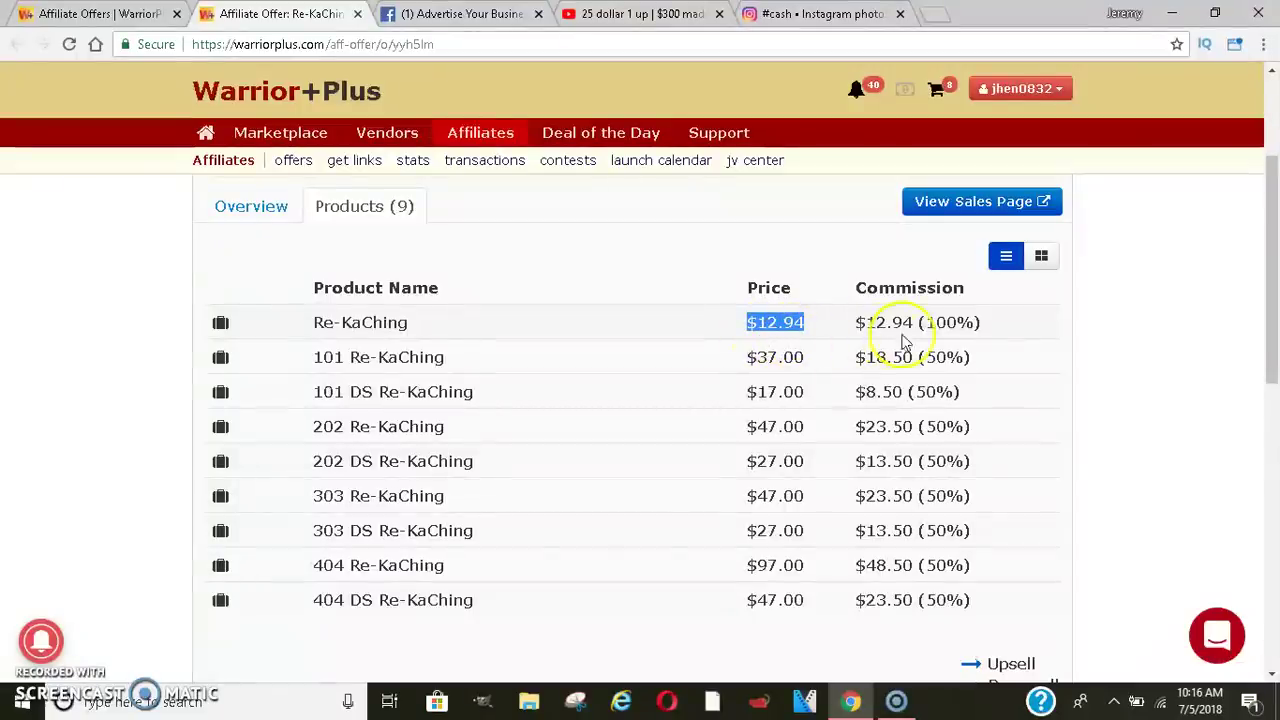
left_click_drag(974, 324, 927, 321)
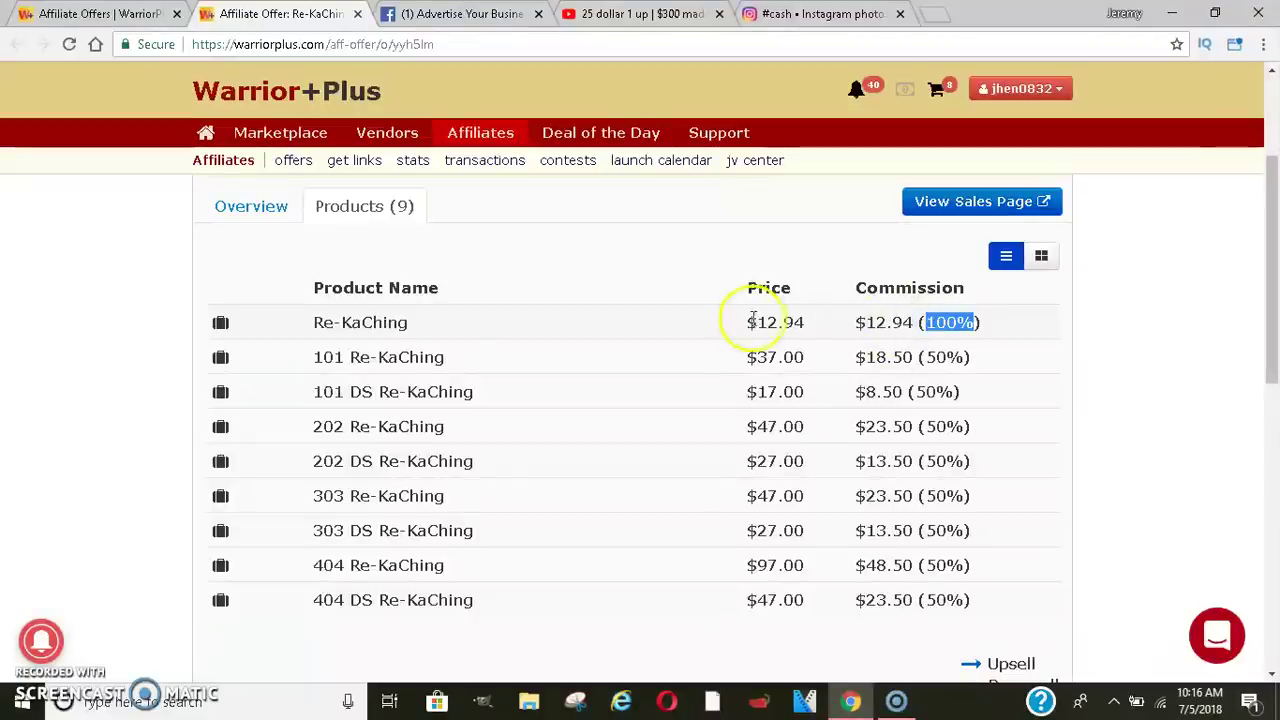
left_click_drag(746, 321, 803, 323)
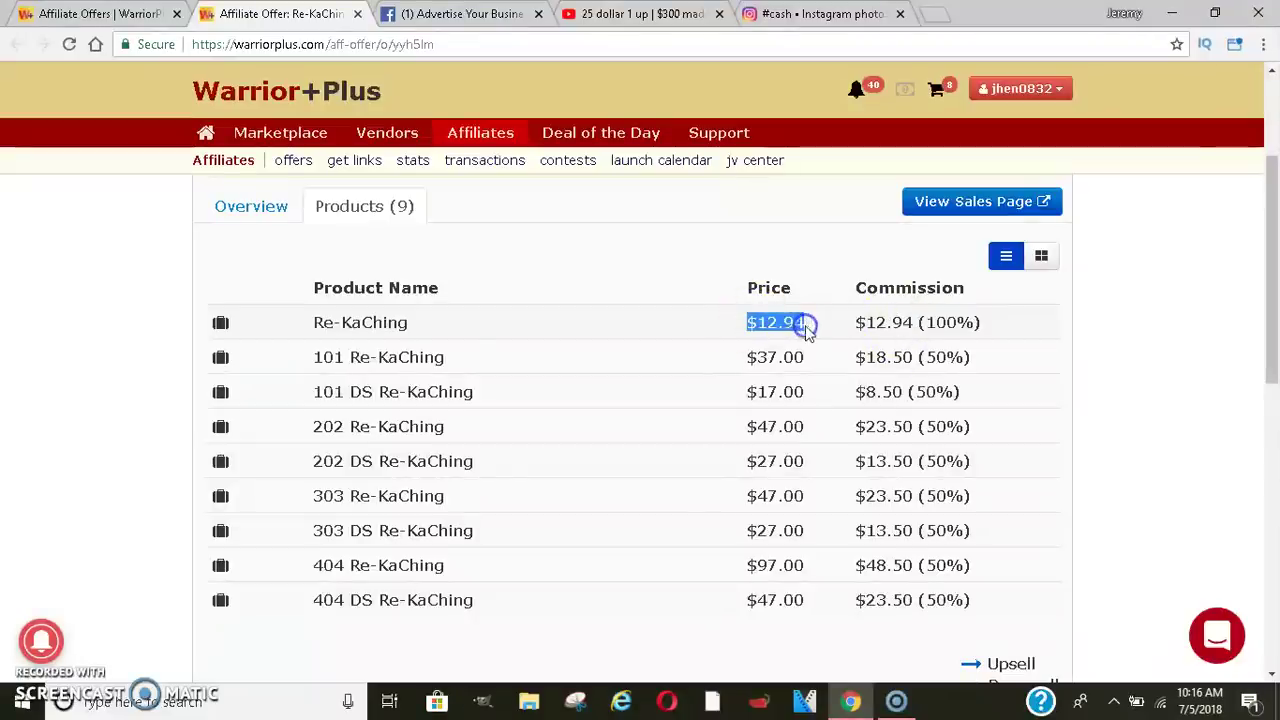
left_click_drag(908, 323, 914, 323)
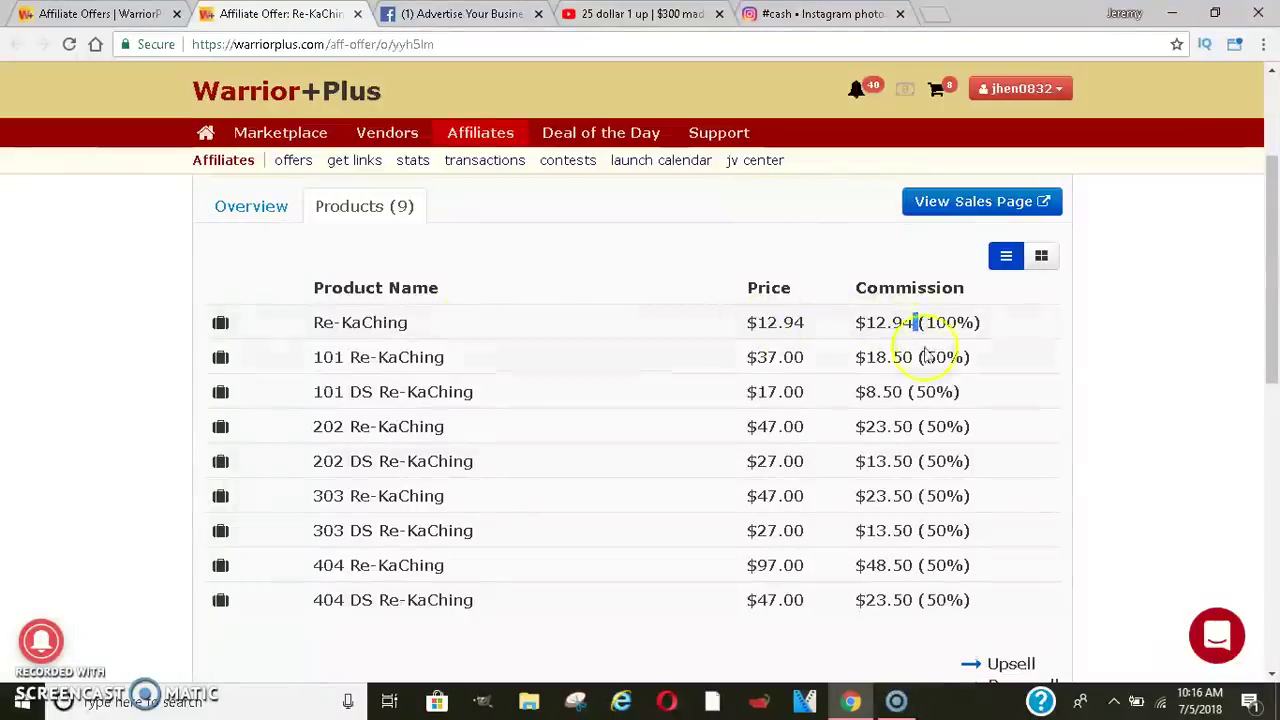
- Examine the prices and commissions of the Re-KaChing upsells and downsells, from 101 Re-KaChing to 404 DS Re-KaChing
left_click_drag(806, 359, 740, 362)
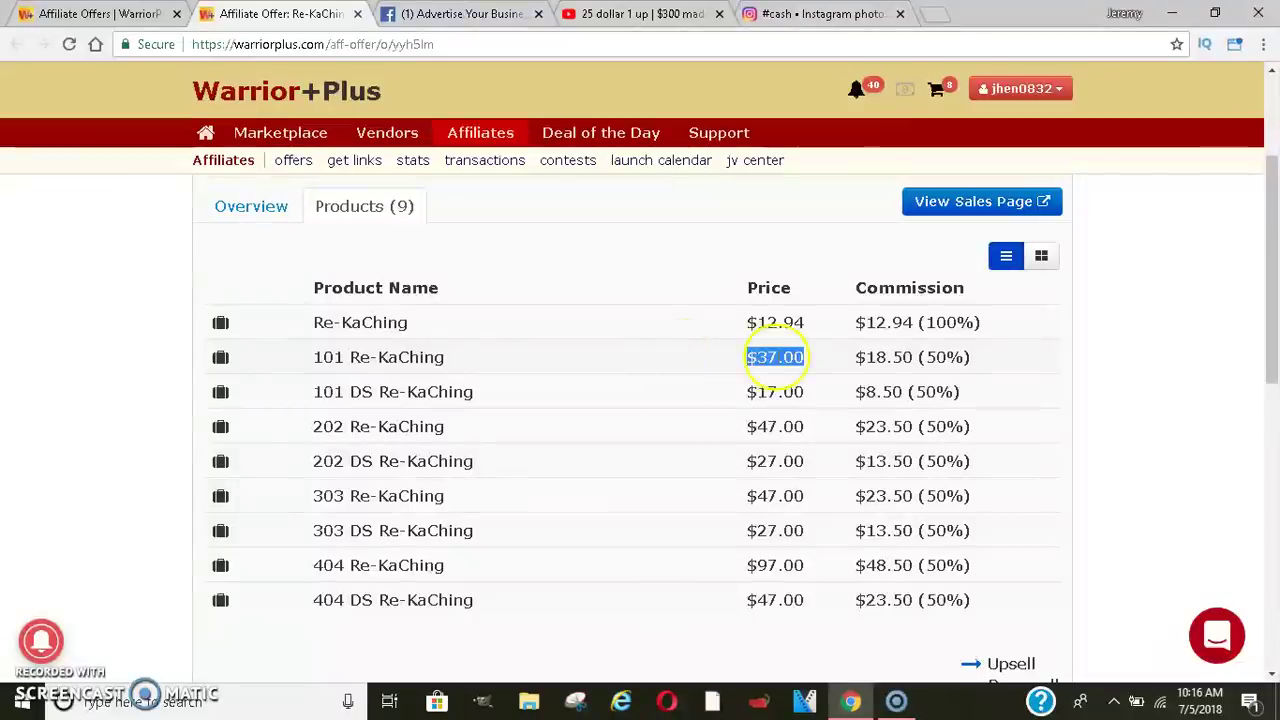
left_click_drag(853, 357, 973, 355)
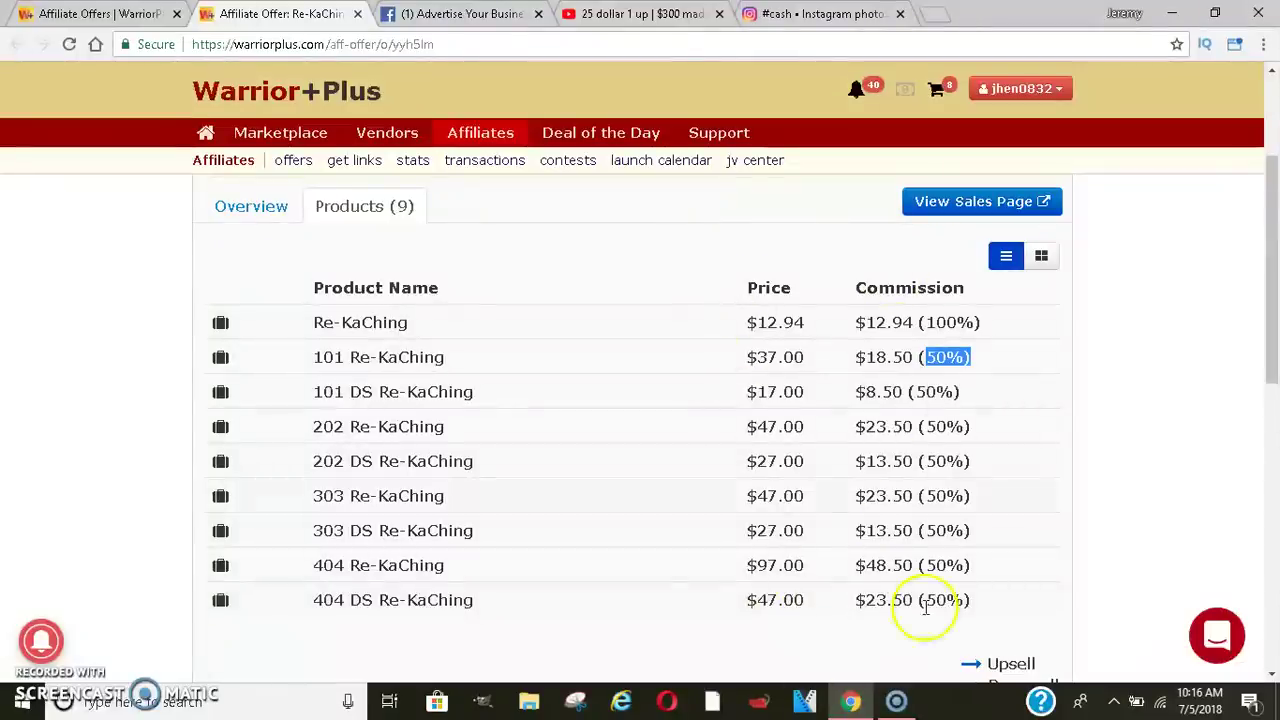
left_click_drag(1268, 350, 1275, 430)
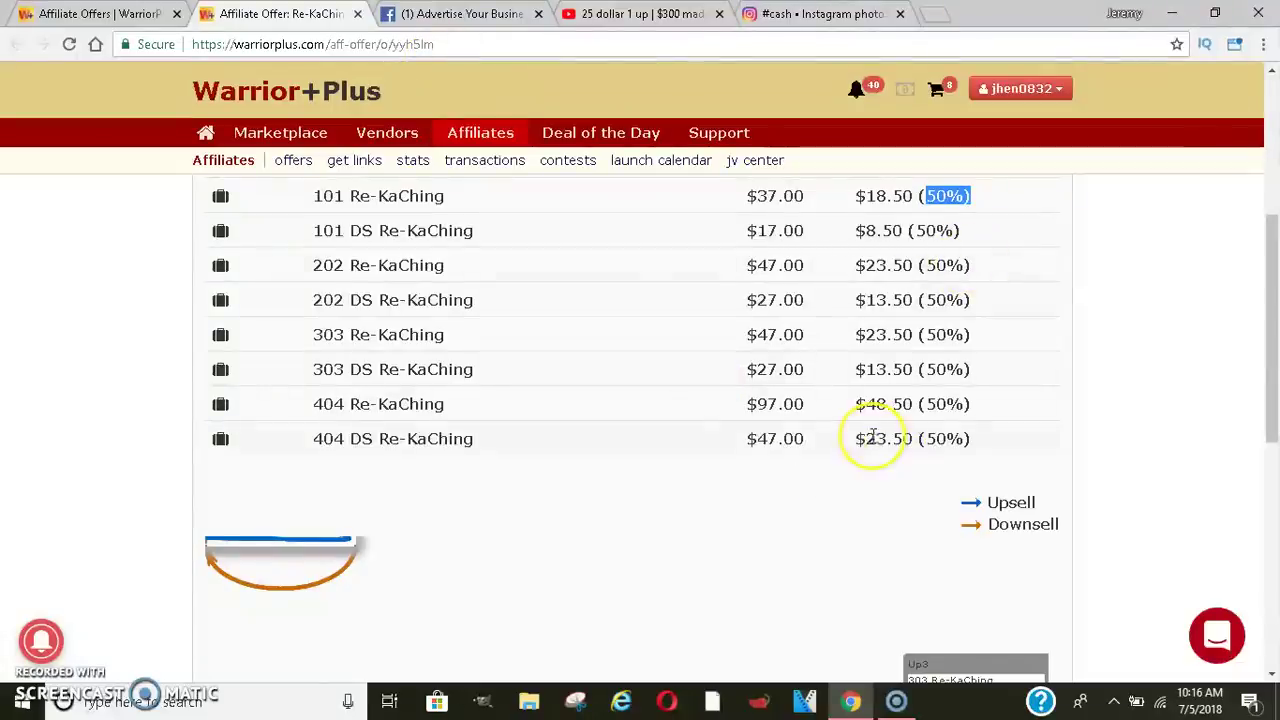
left_click_drag(852, 438, 897, 435)
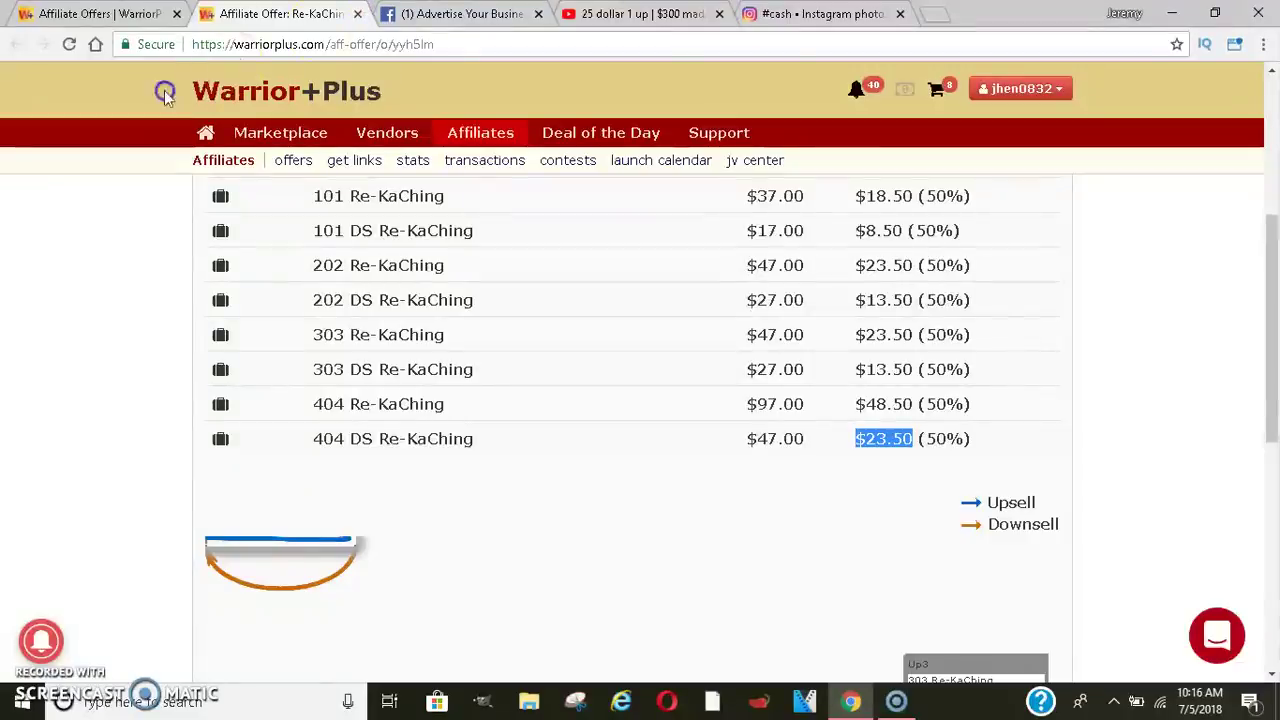
- Open the Re-KaChing sales page and highlight the "Bank $2,373 Per Month" headline
left_click(357, 14)
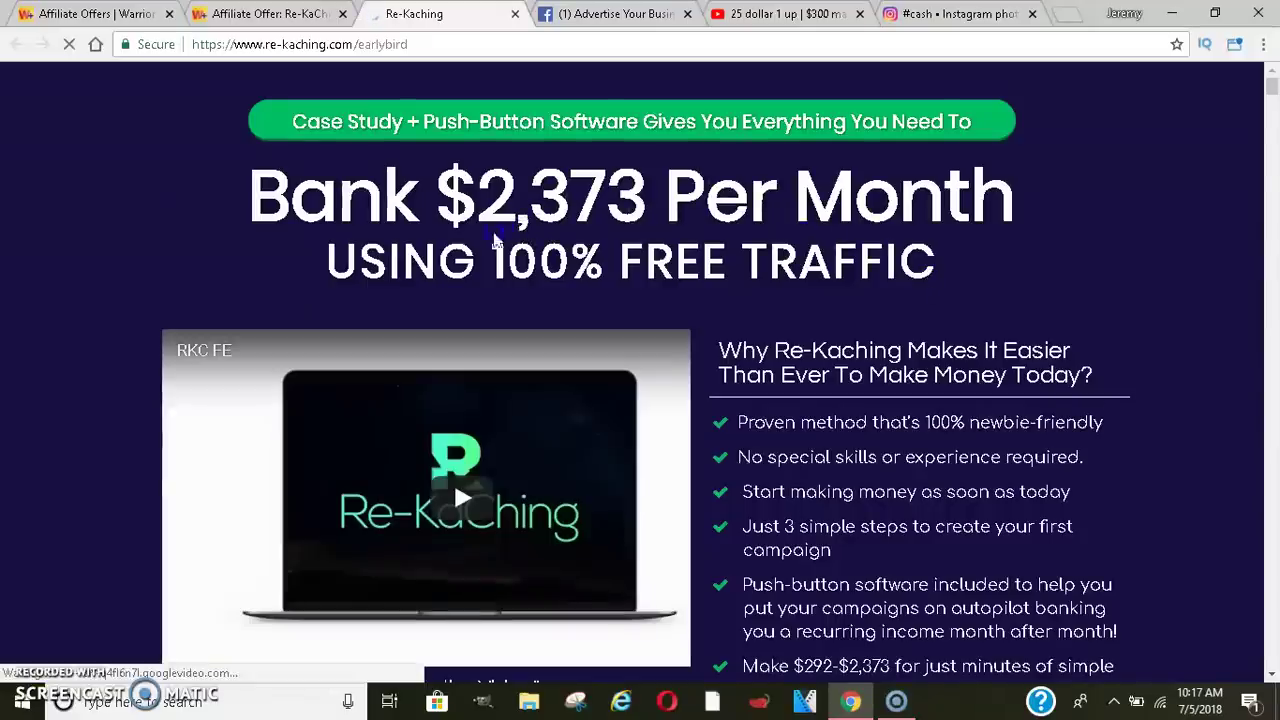
left_click_drag(521, 228, 590, 192)
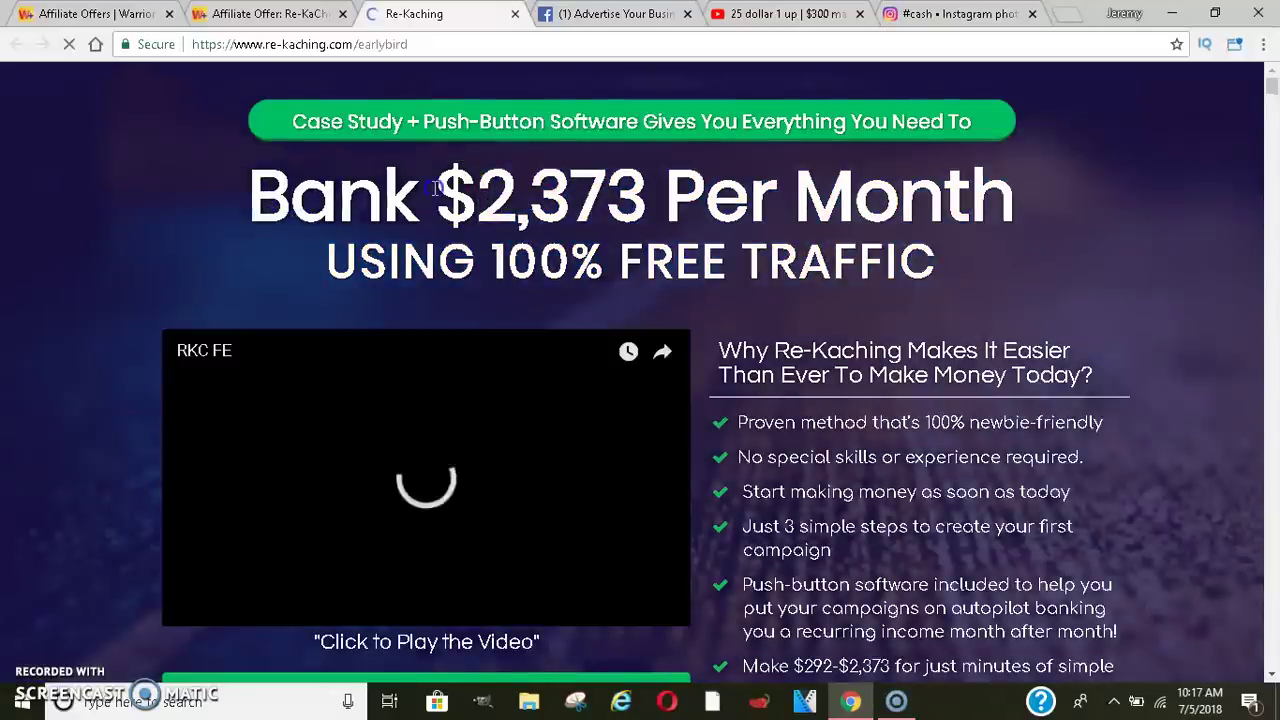
left_click_drag(440, 178, 658, 190)
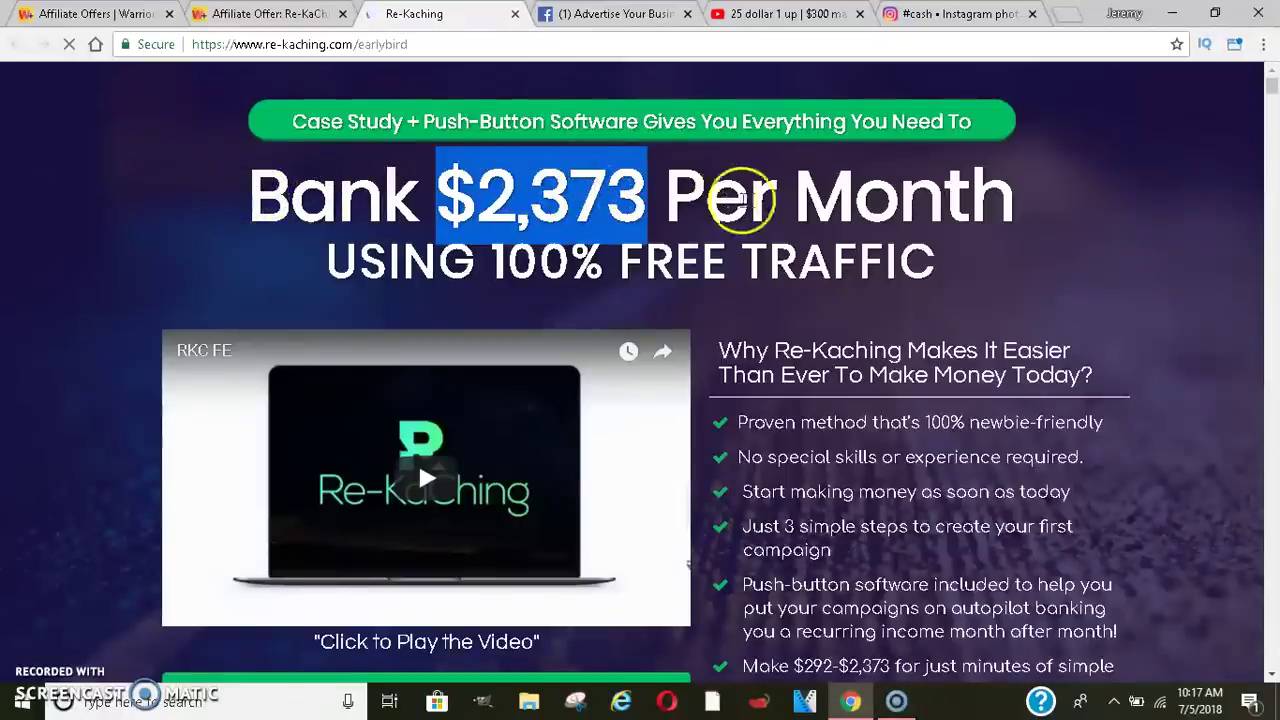
left_click(1014, 199)
left_click_drag(1014, 199, 312, 189)
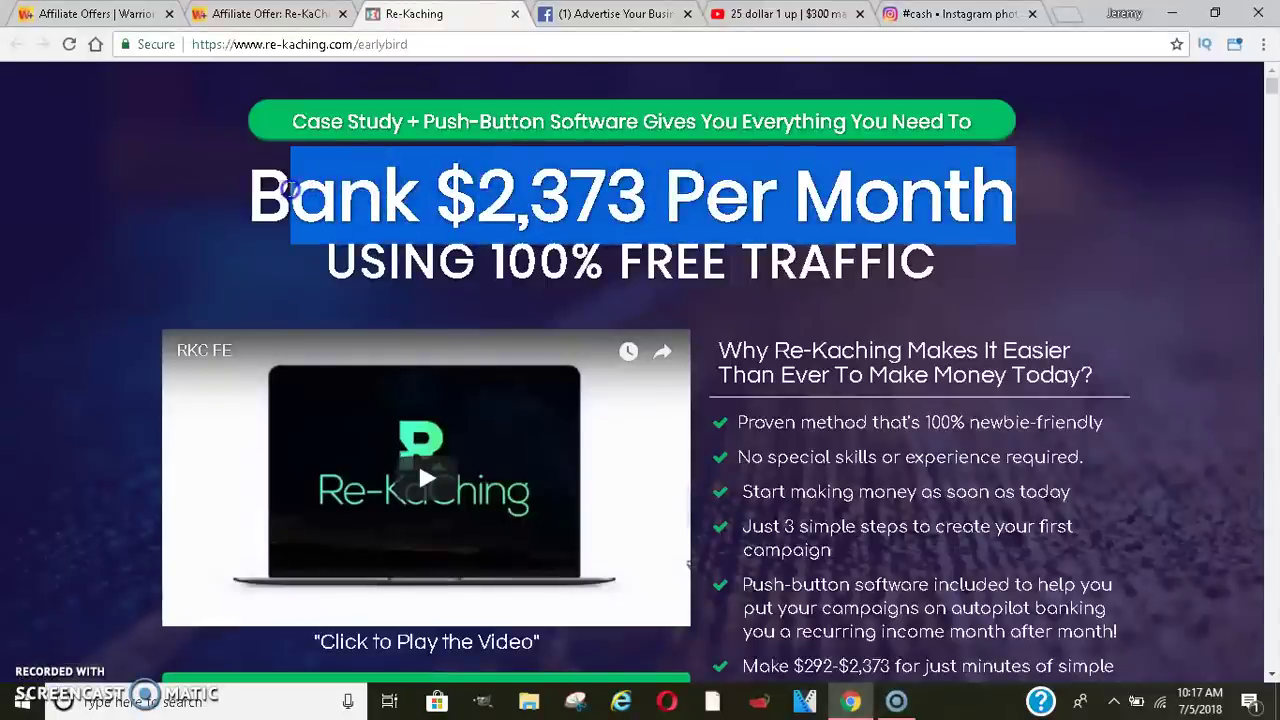
left_click(337, 251)
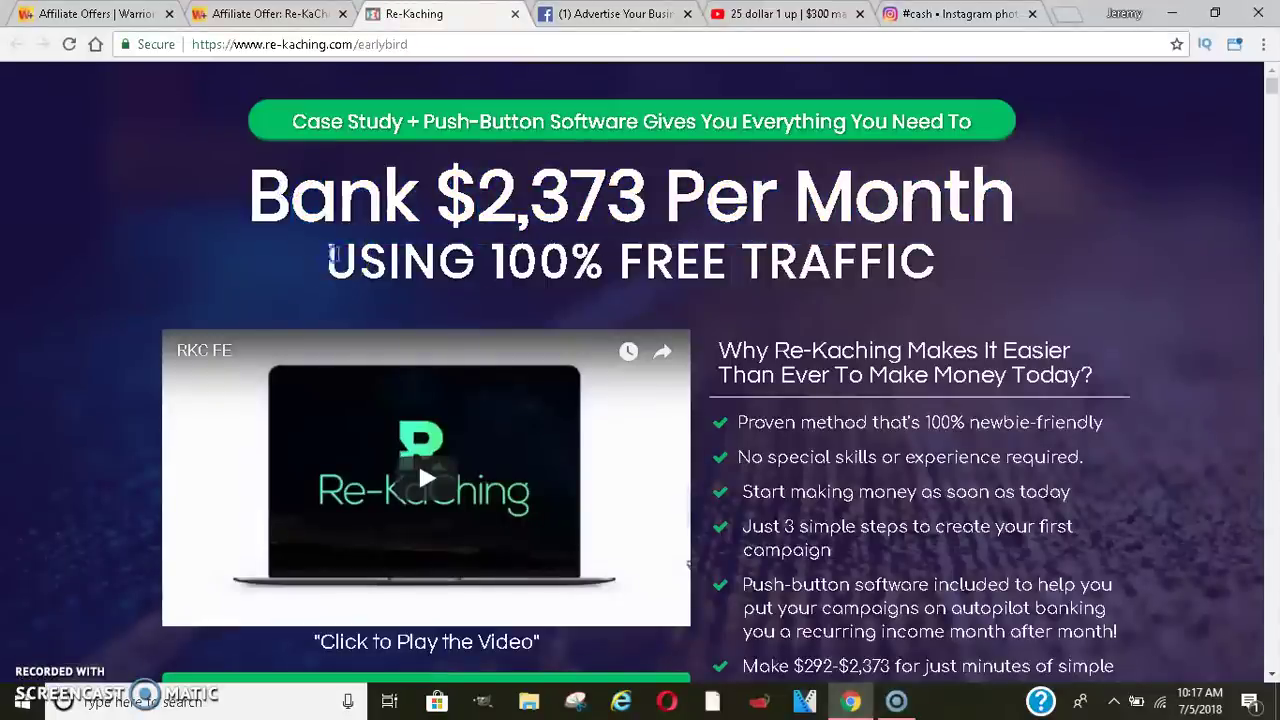
- Highlight "USING 100% FREE TRAFFIC" on the sales page, and view the Re-KaChing checkout before looking through the rest of the page
left_click_drag(366, 259, 900, 262)
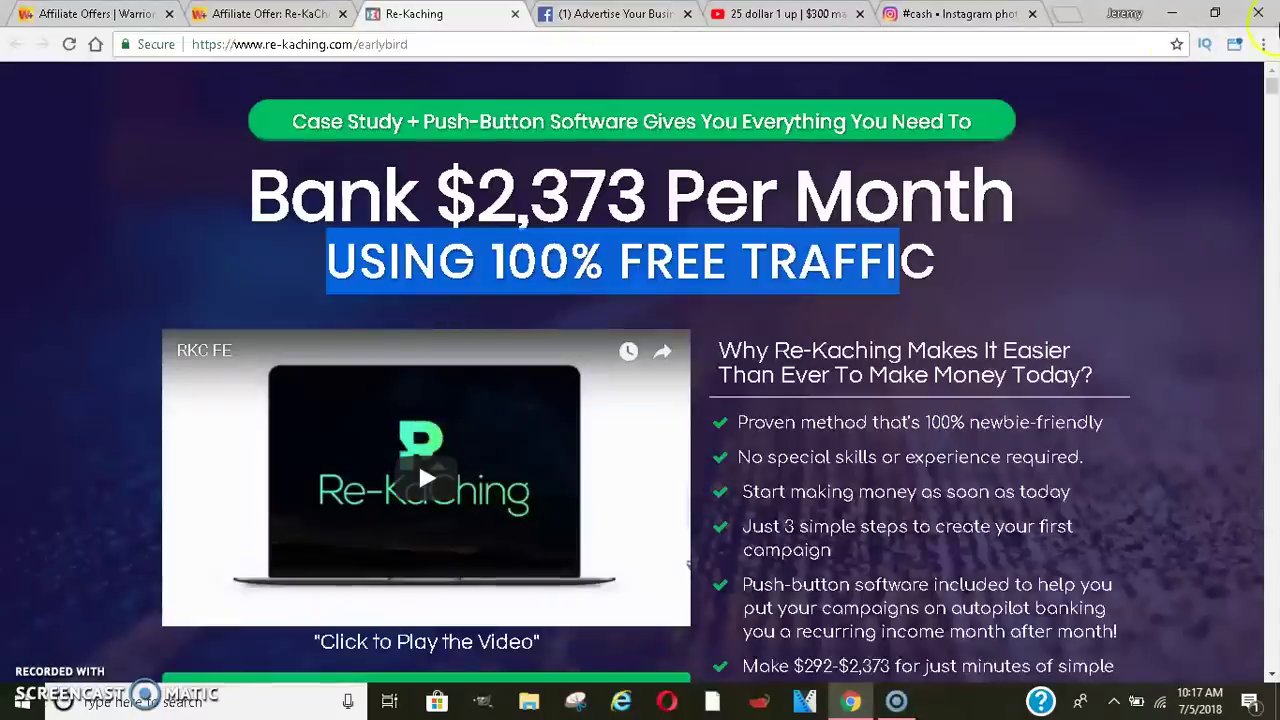
left_click_drag(1271, 85, 1272, 98)
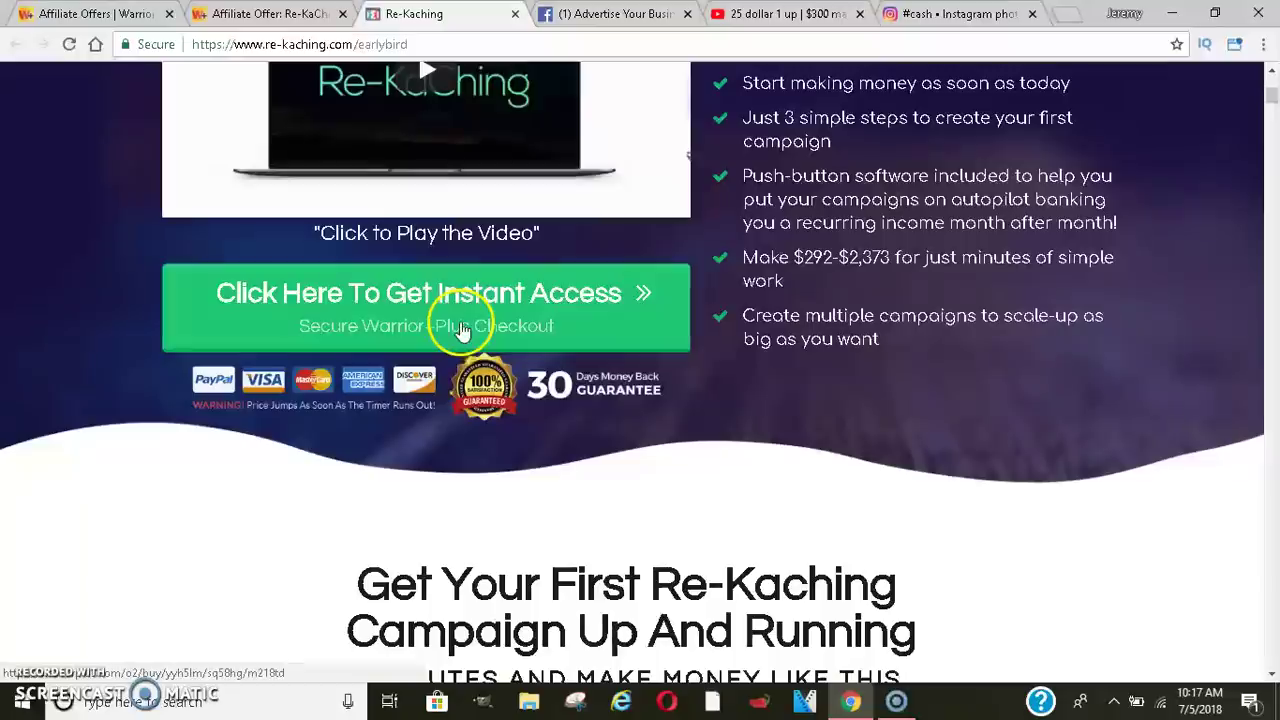
left_click(462, 331)
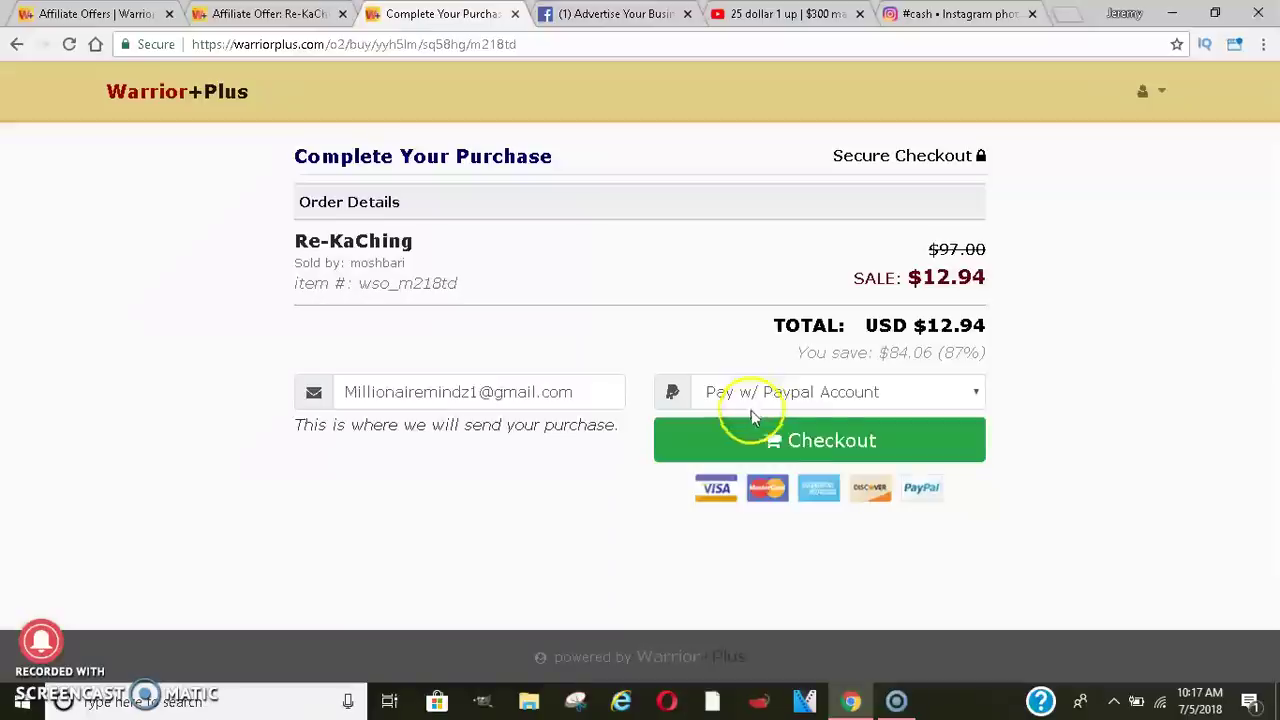
left_click(13, 44)
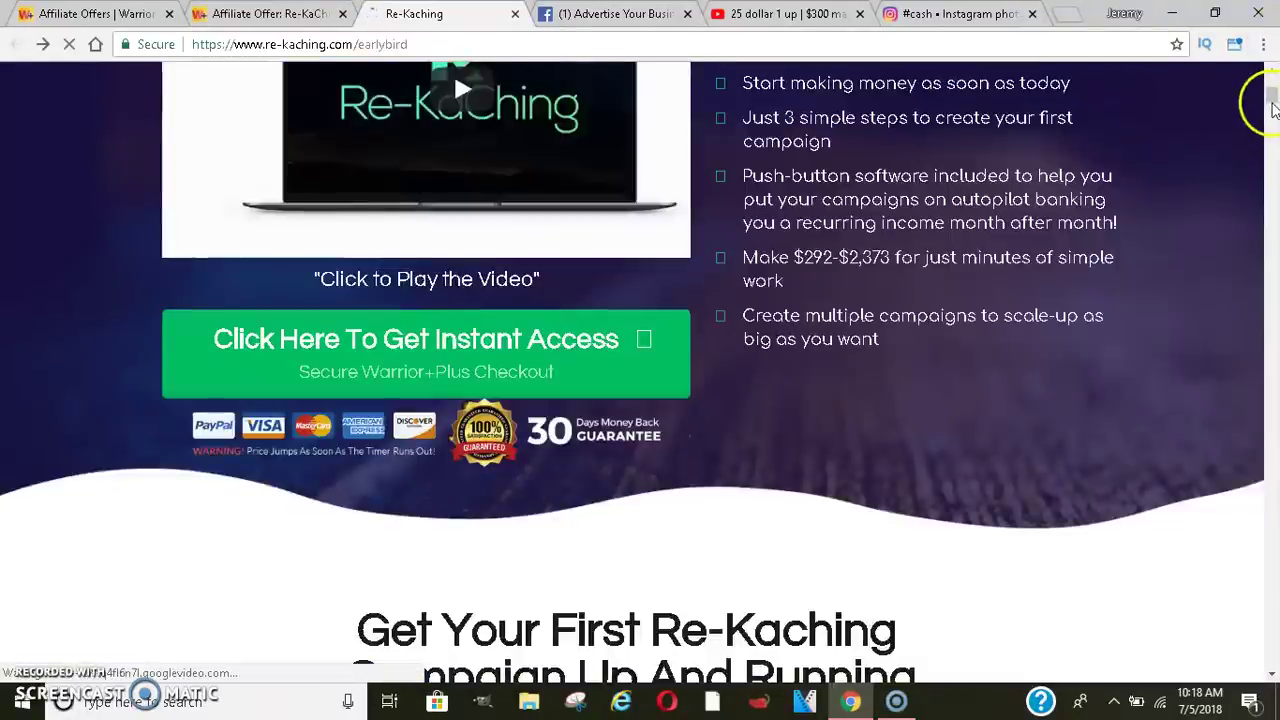
left_click_drag(1268, 104, 1274, 636)
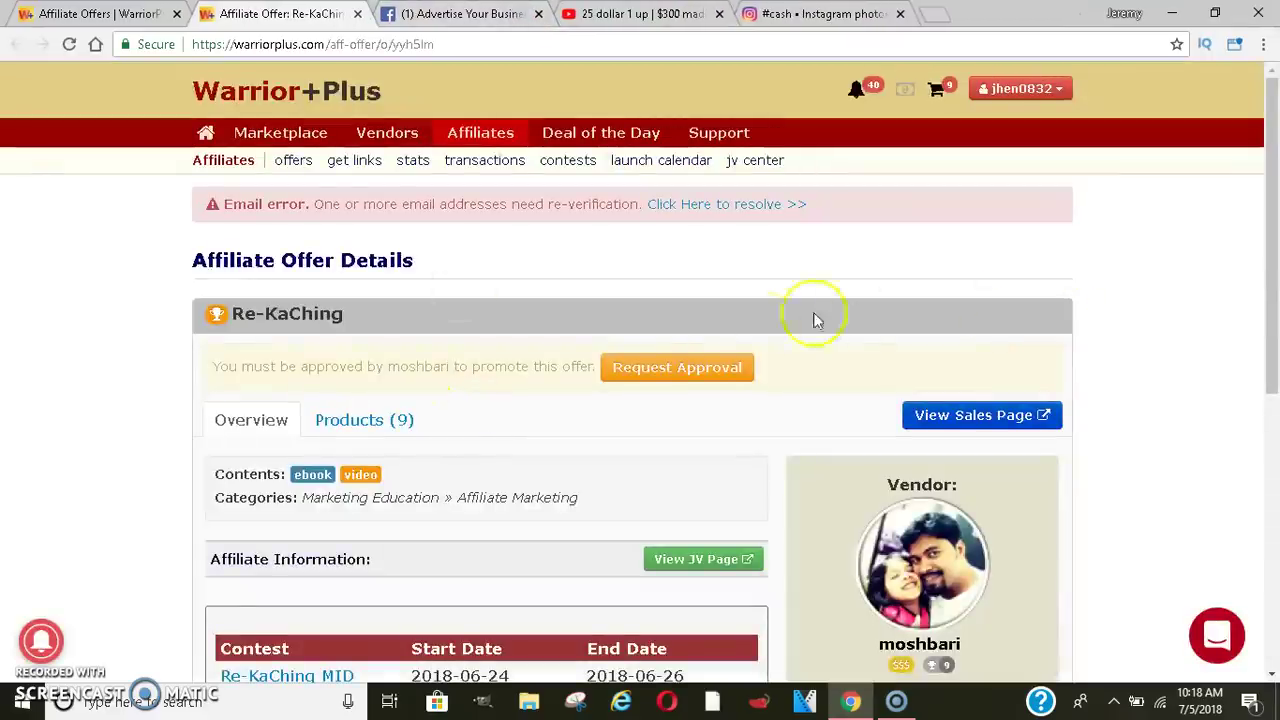
- Draft a request to promote Re-KaChing with the note "i have an audience that i wanna promote to", and close it without submitting
left_click_drag(1275, 170, 1275, 240)
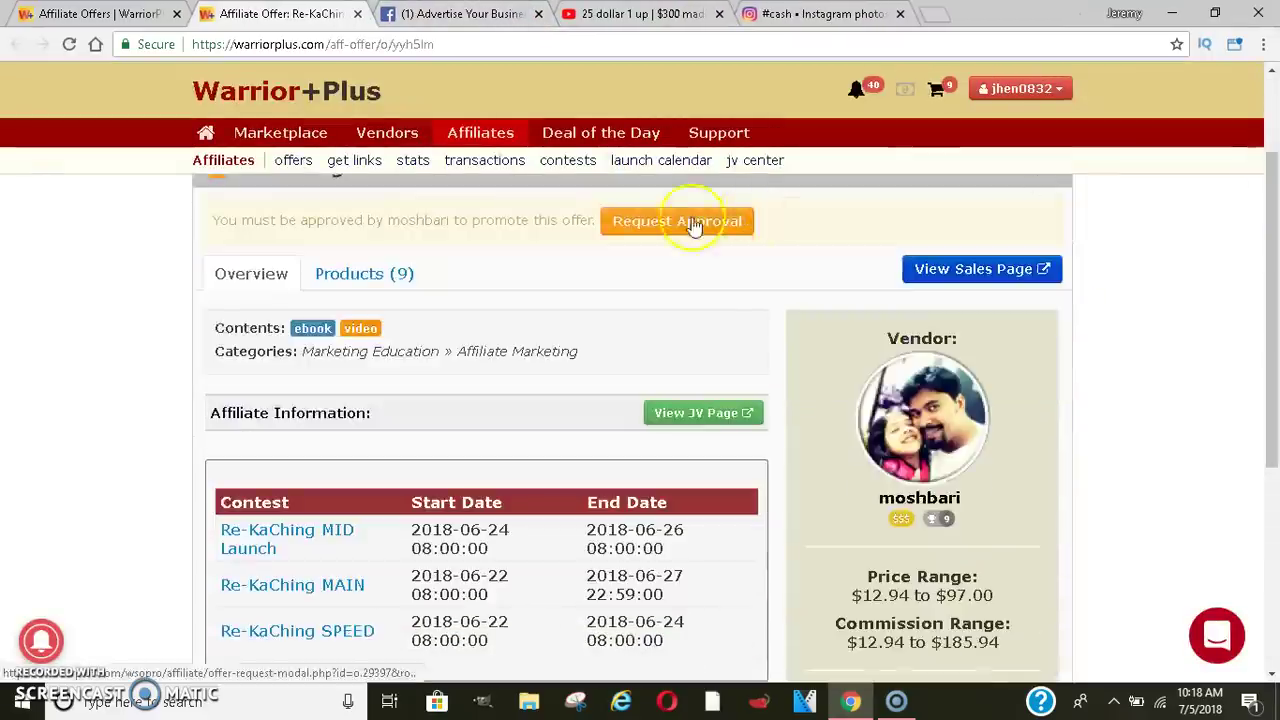
left_click(651, 223)
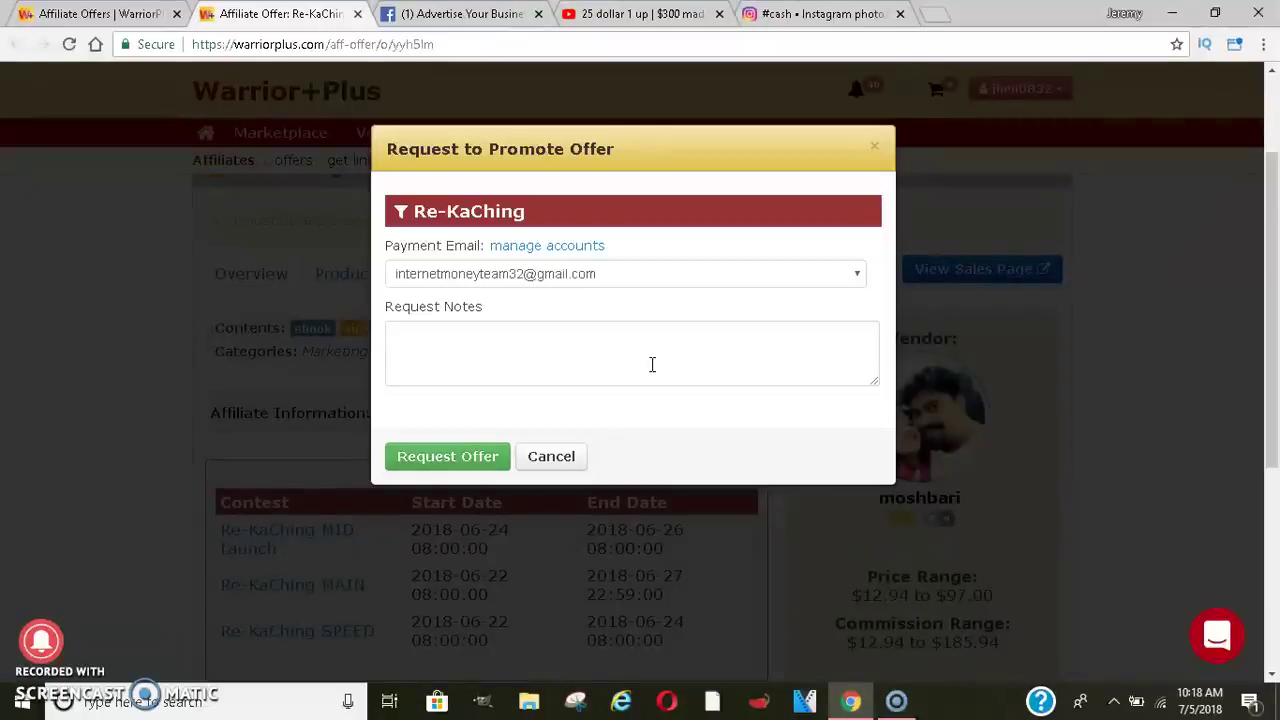
left_click(651, 364)
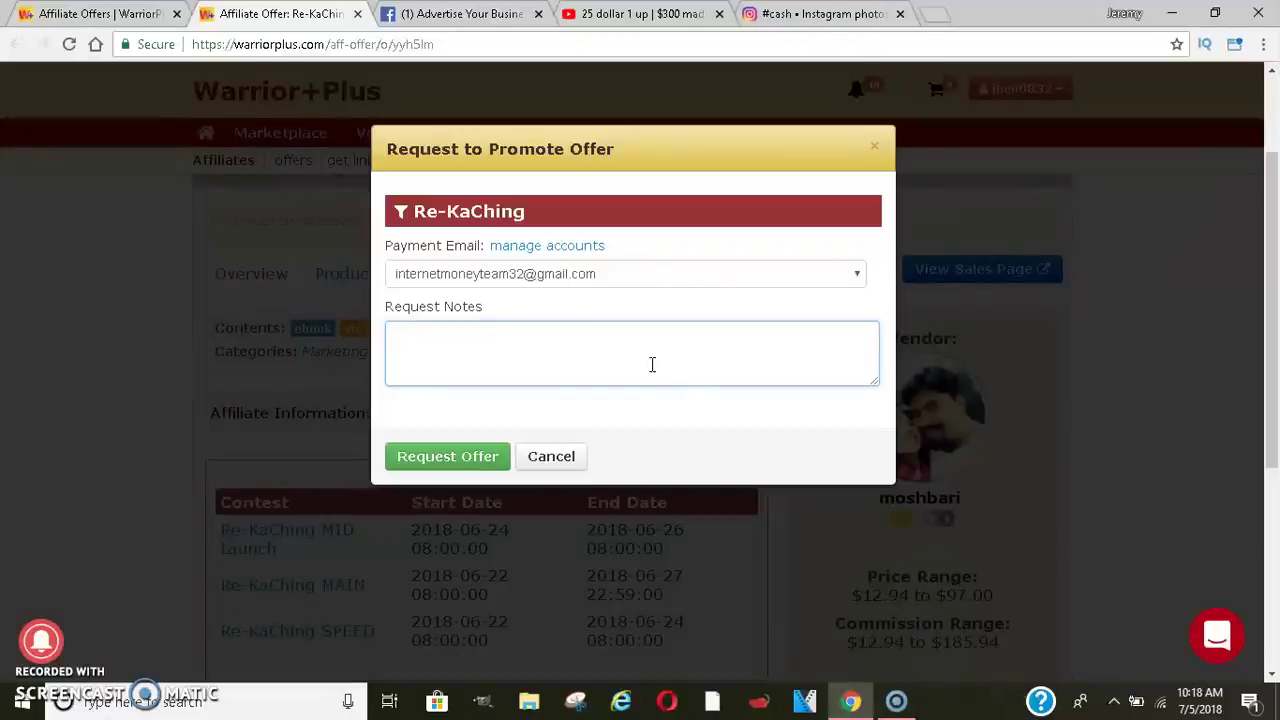
left_click(587, 276)
left_click(716, 248)
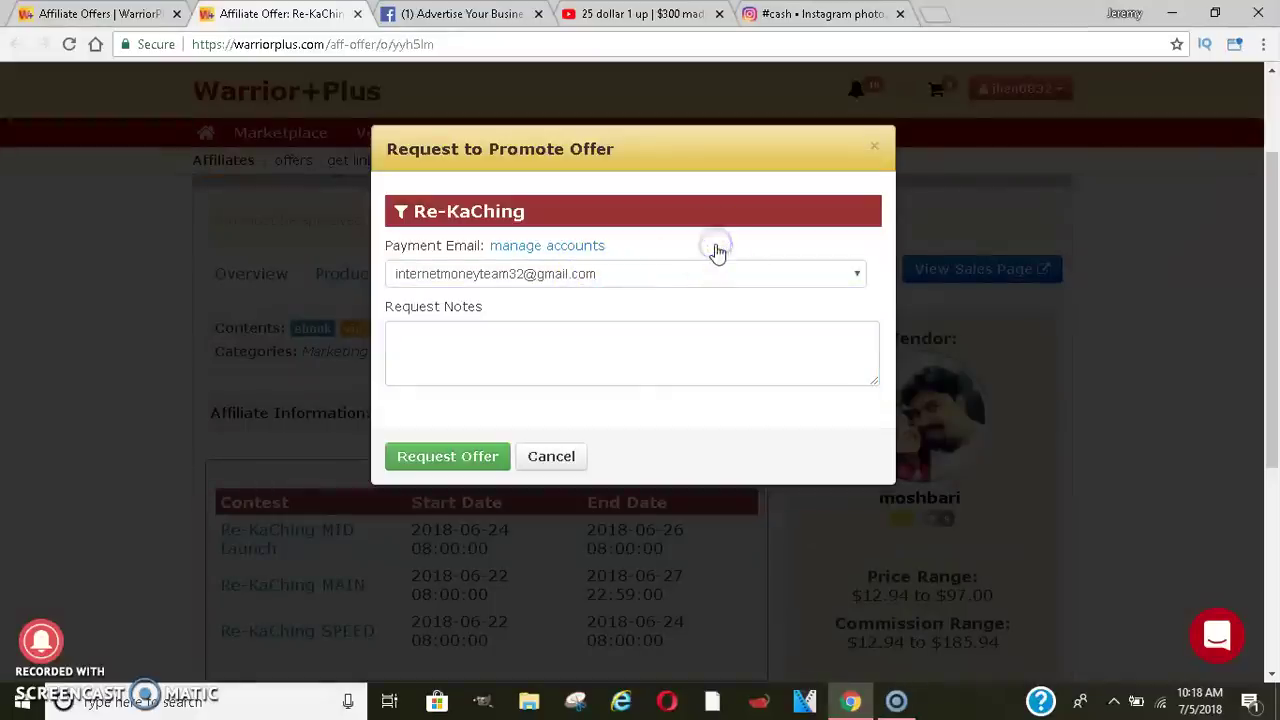
left_click(572, 326)
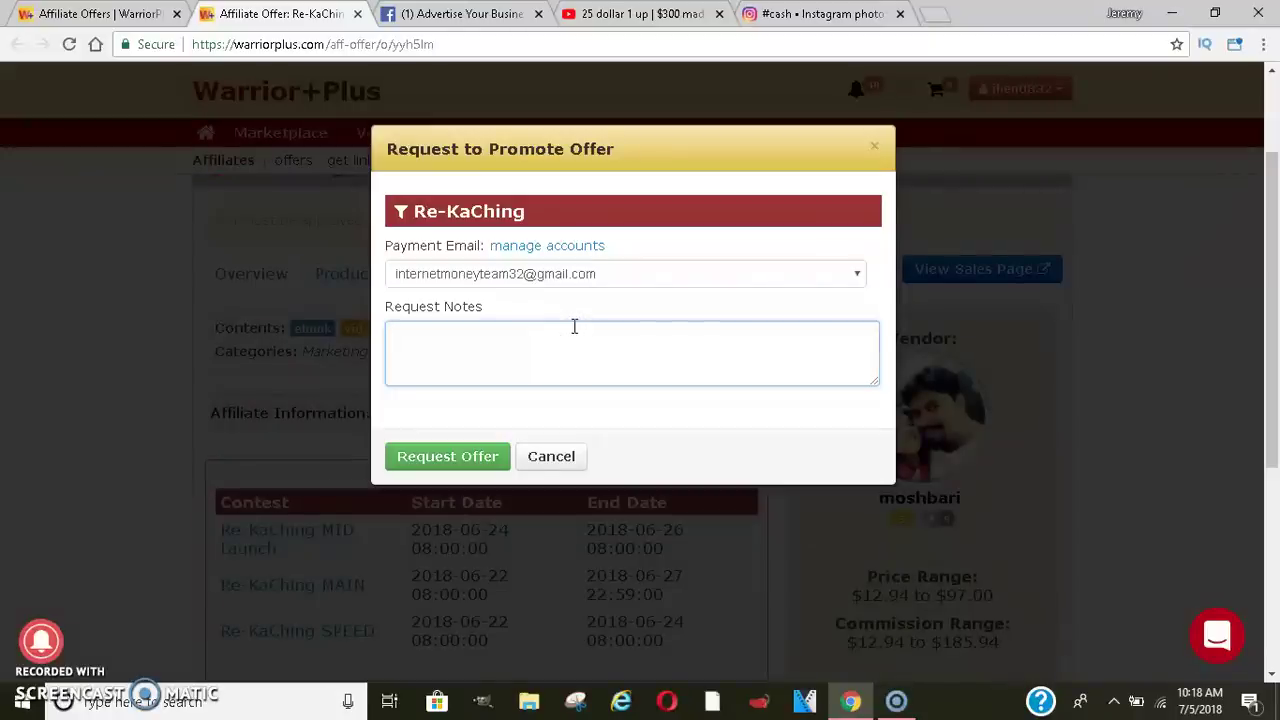
type("i have an audience that i wanna promote to")
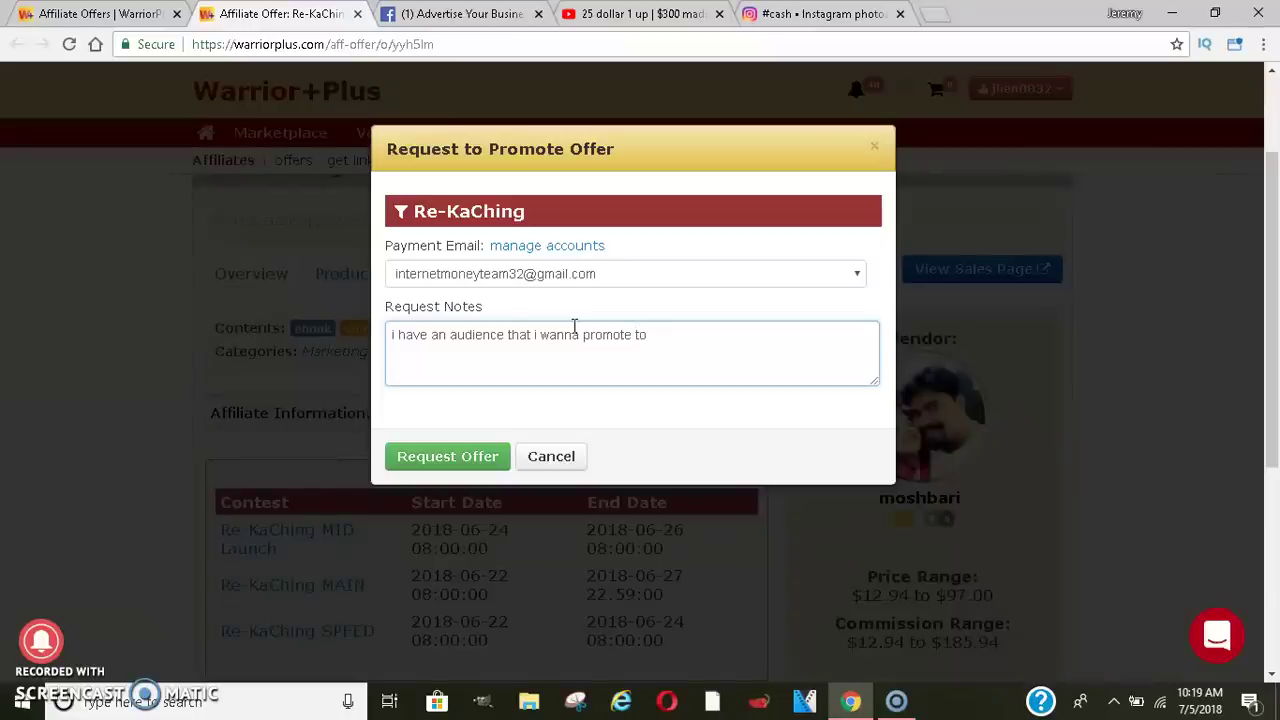
left_click(646, 334)
left_click(565, 455)
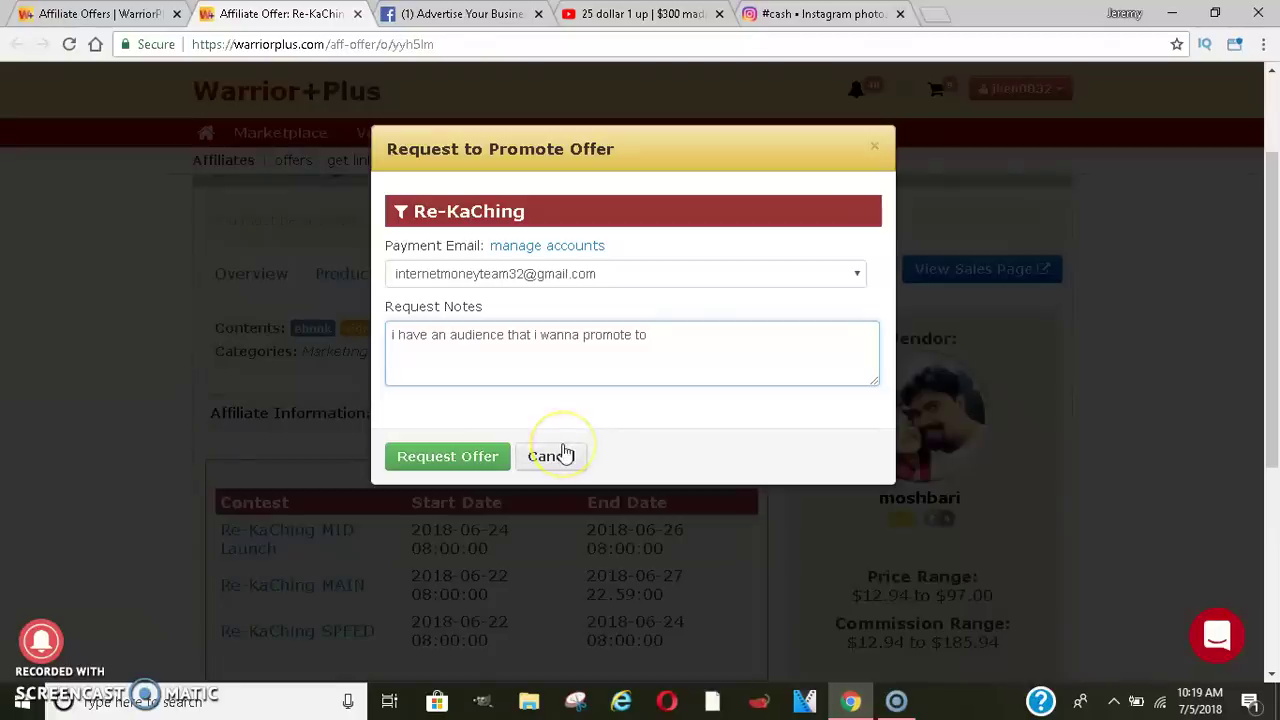
left_click(873, 146)
- List the approved affiliate offers and open the affiliate link details for Printly
left_click_drag(1270, 225, 1274, 182)
left_click(343, 160)
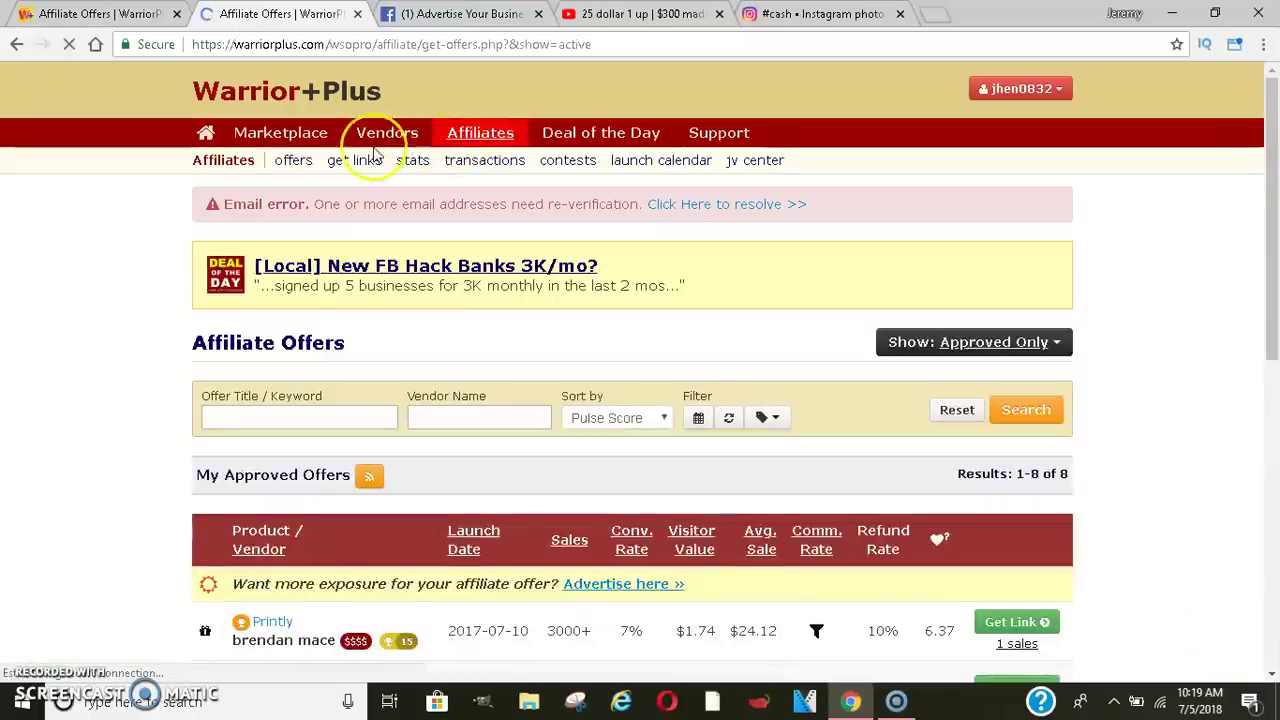
left_click_drag(1272, 170, 1276, 345)
left_click(1048, 233)
mouse_move(1012, 257)
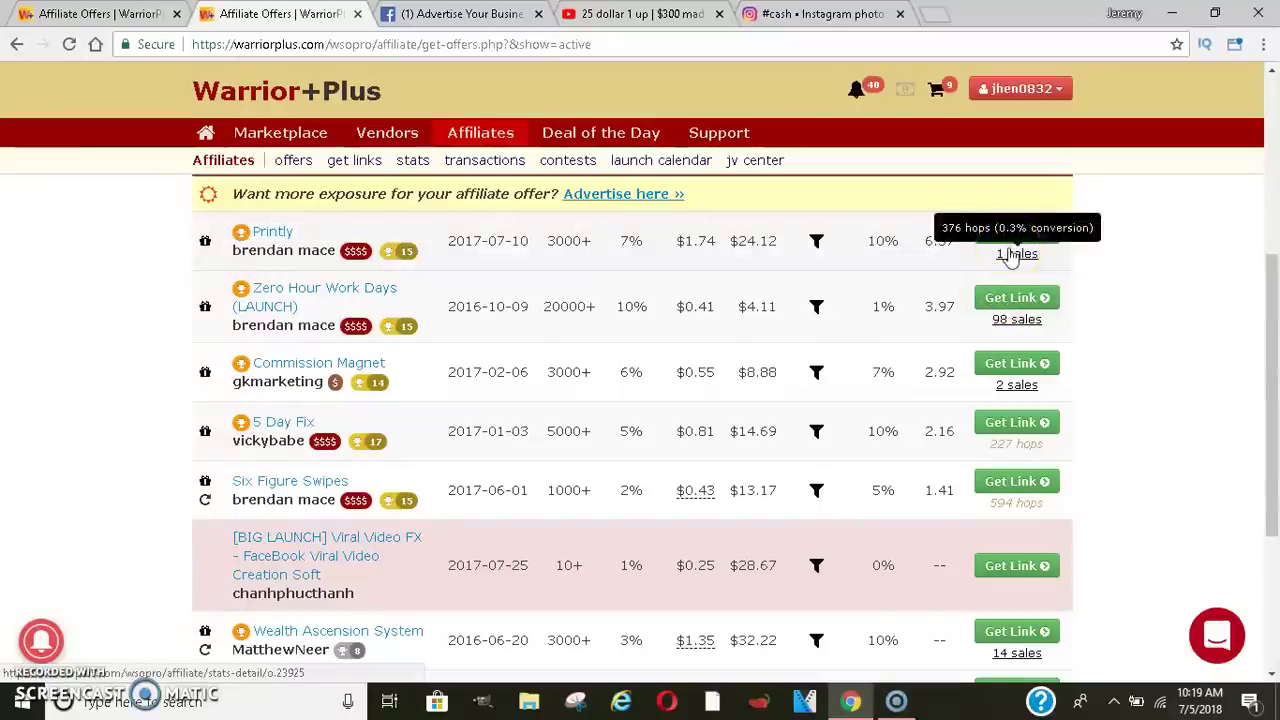
left_click(1045, 236)
left_click(1045, 236)
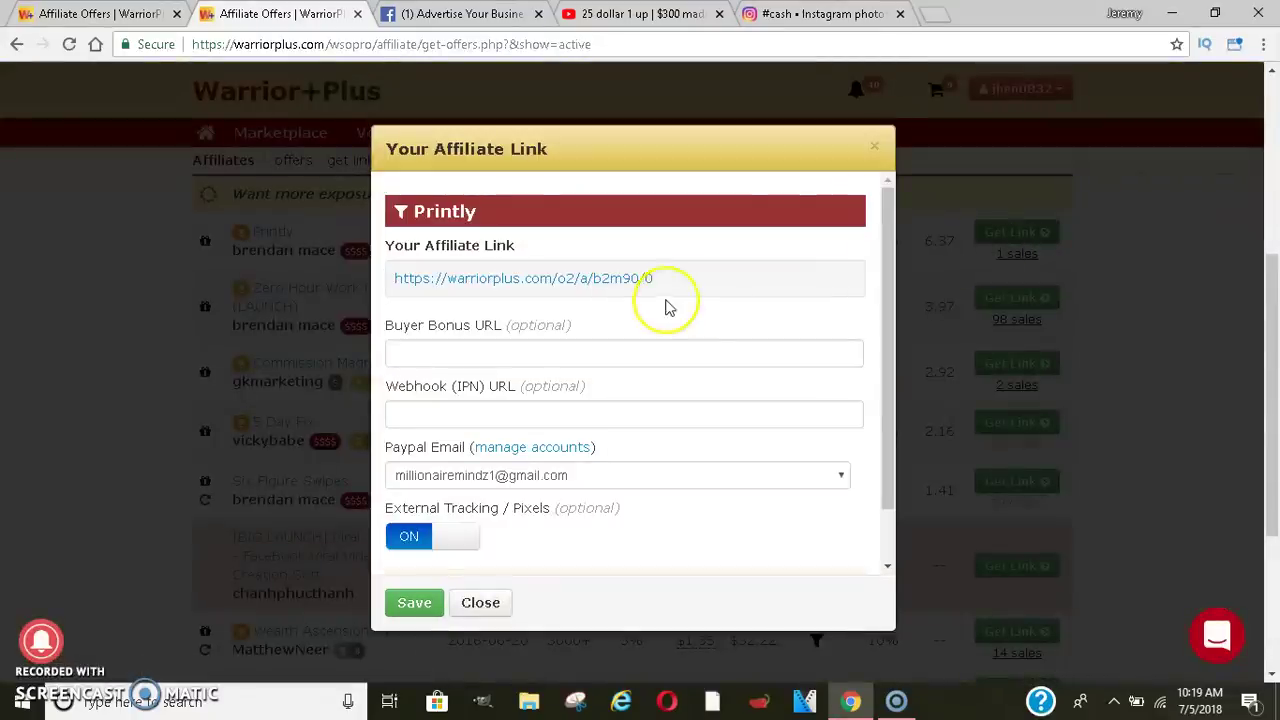
- Copy the full Printly affiliate link
left_click_drag(656, 279, 412, 280)
key("ctrl+c")
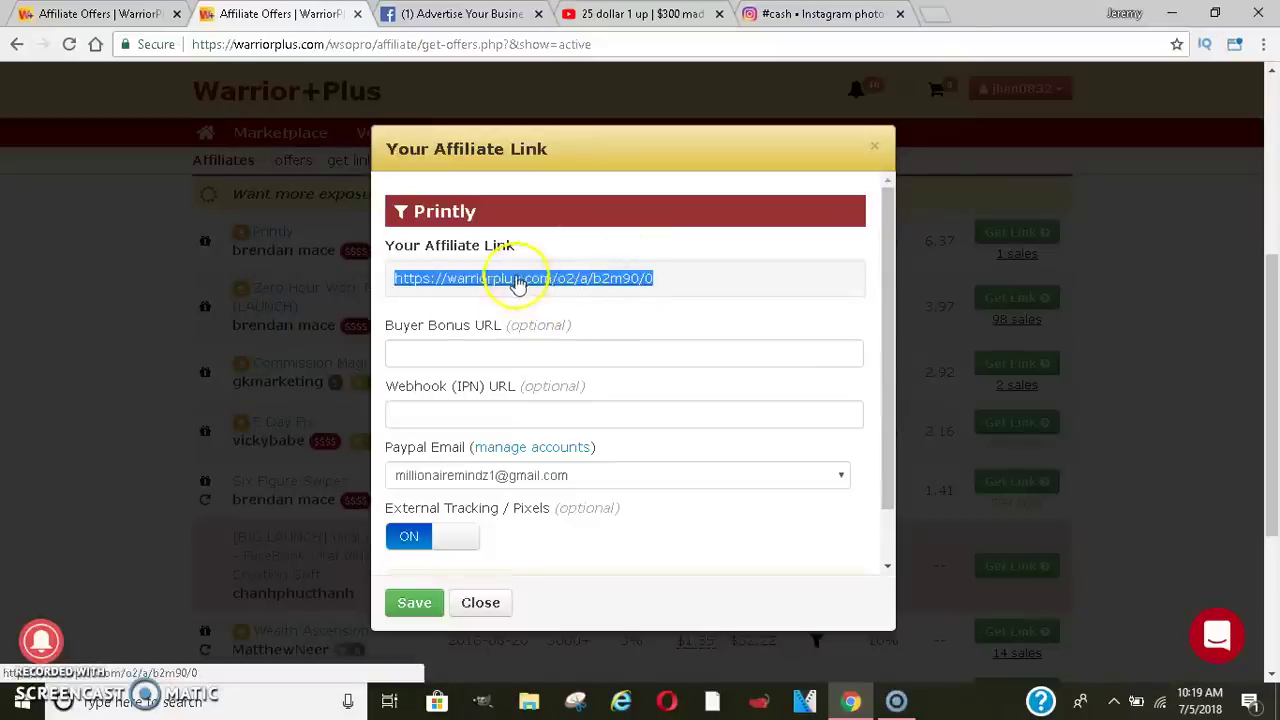
right_click(478, 270)
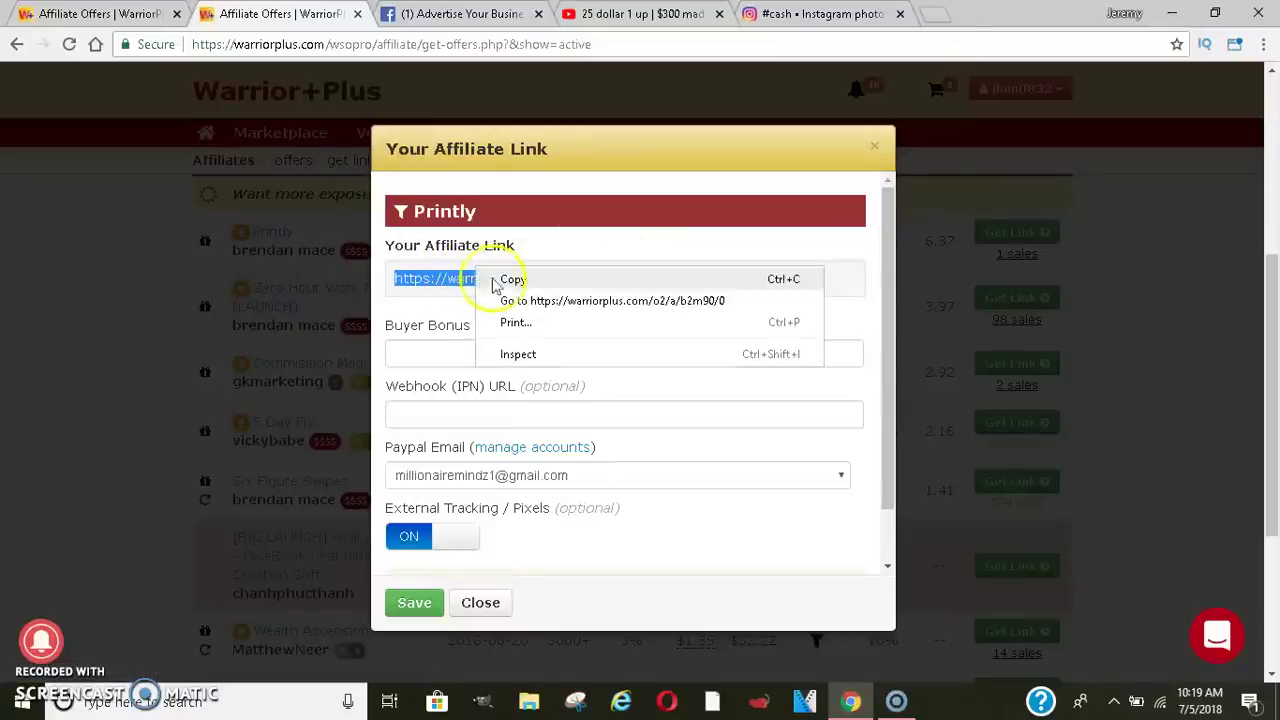
right_click(446, 279)
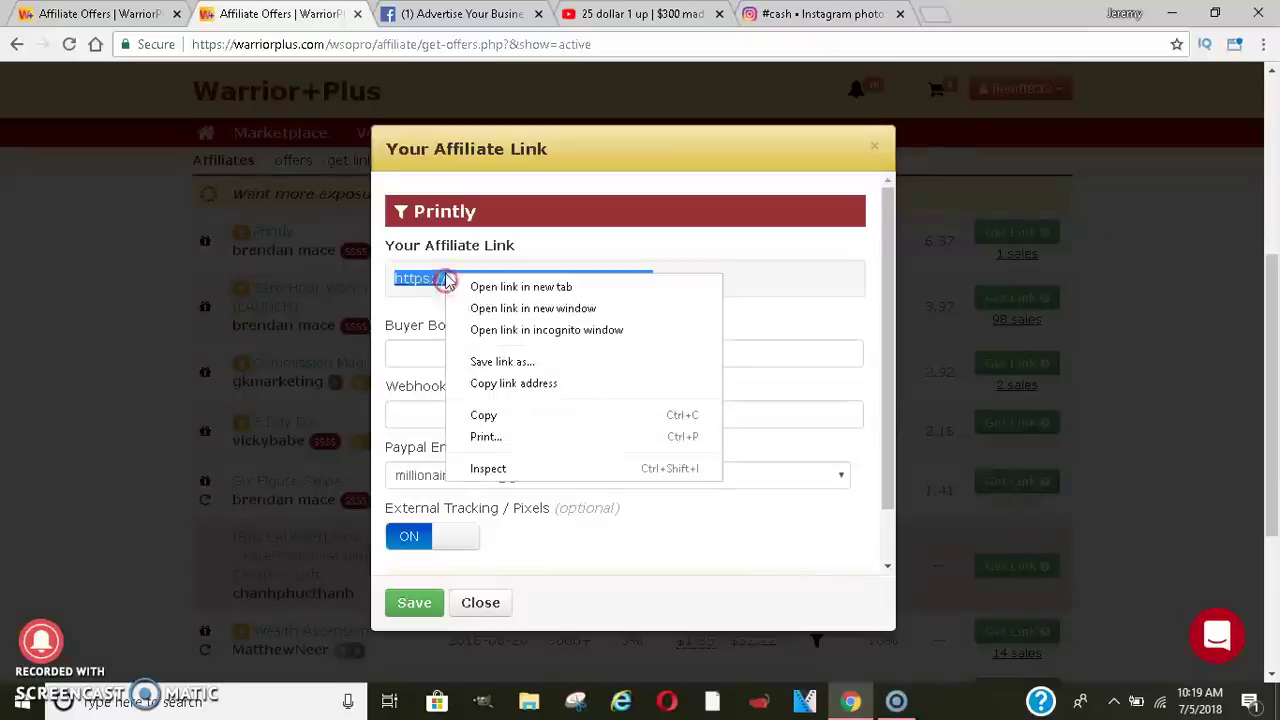
left_click(488, 412)
- Open bitly.com in a new browser tab
left_click(932, 14)
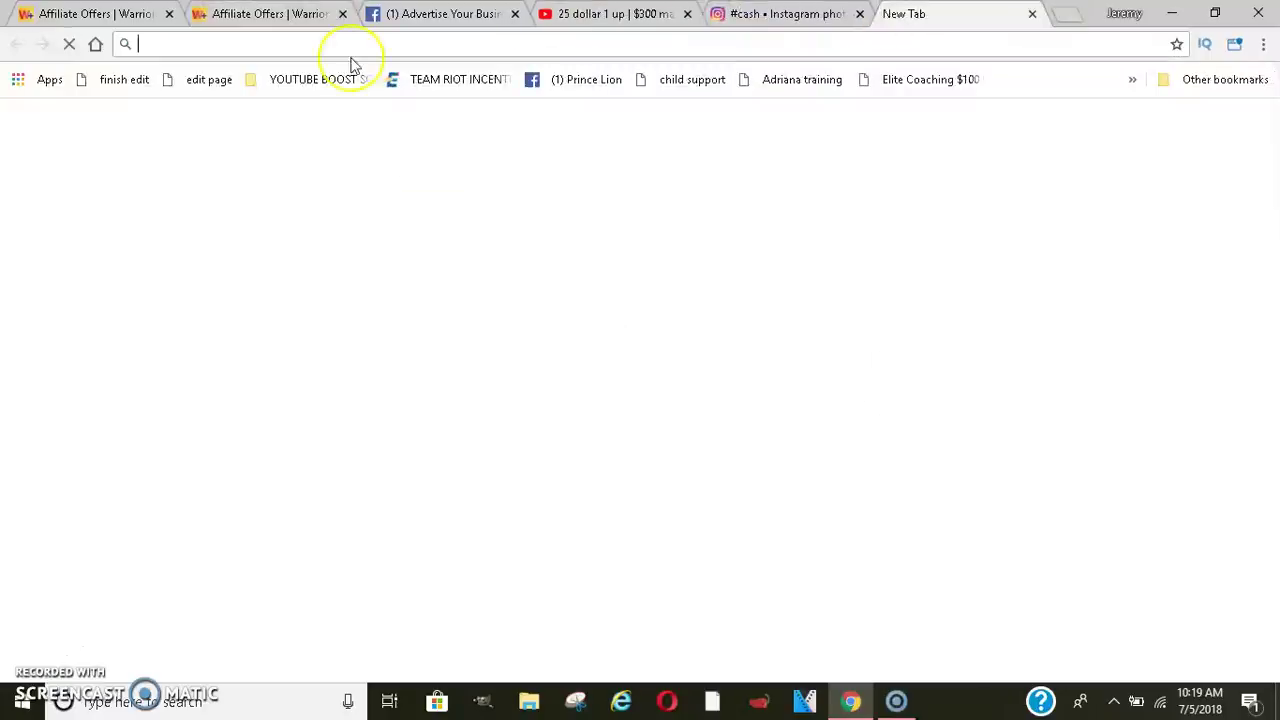
type("bit")
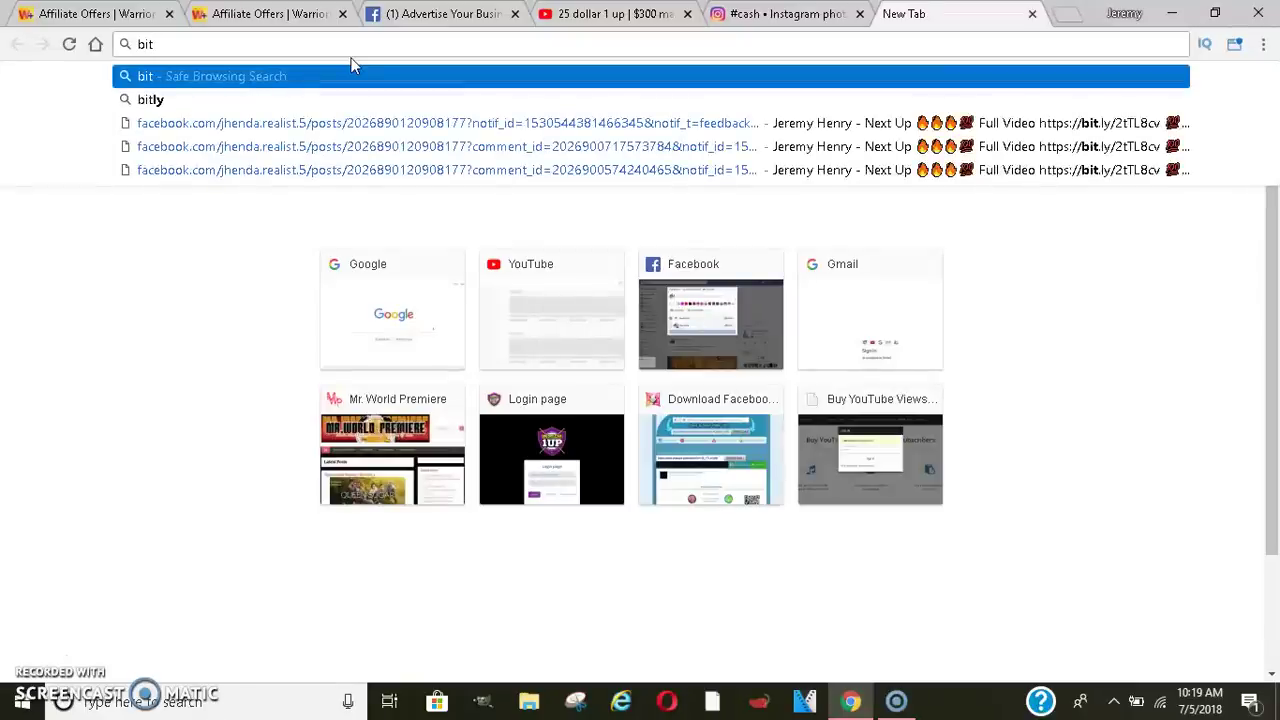
type("ly")
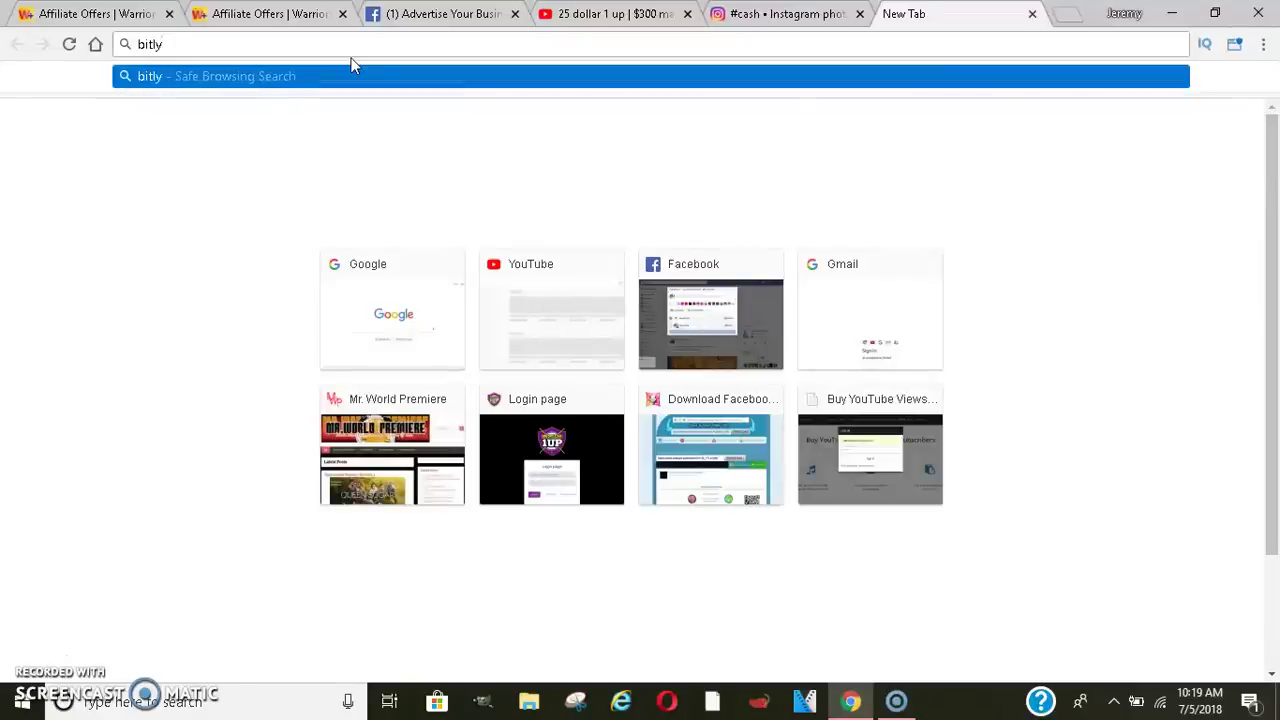
type(".com")
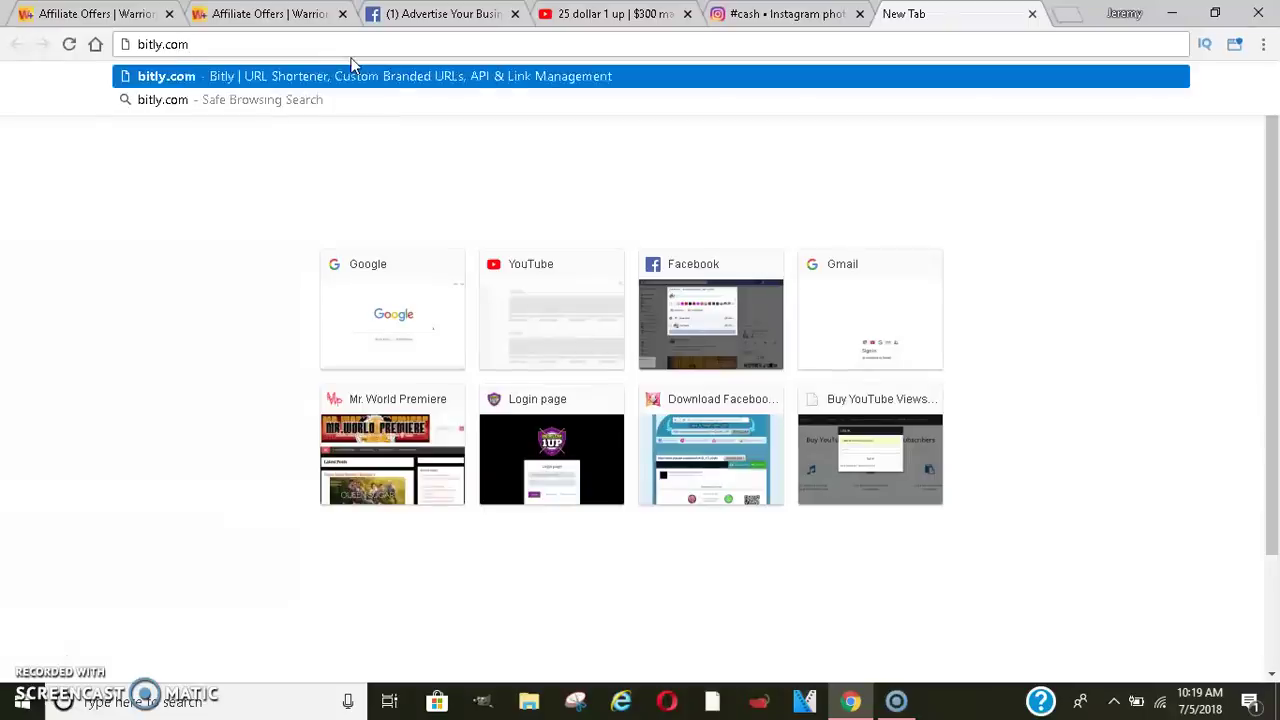
key("Return")
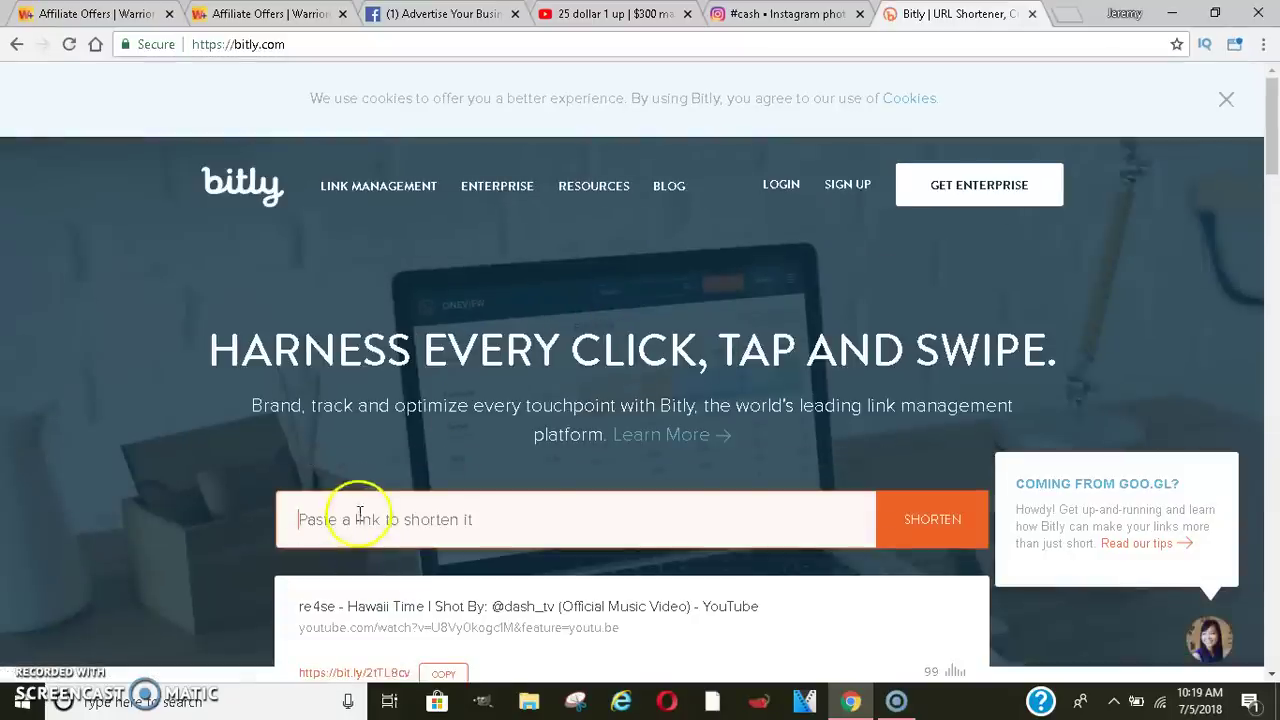
- Shorten the copied Printly affiliate link with Bitly and copy the resulting short link
left_click(355, 519)
key("ctrl+v")
left_click(926, 519)
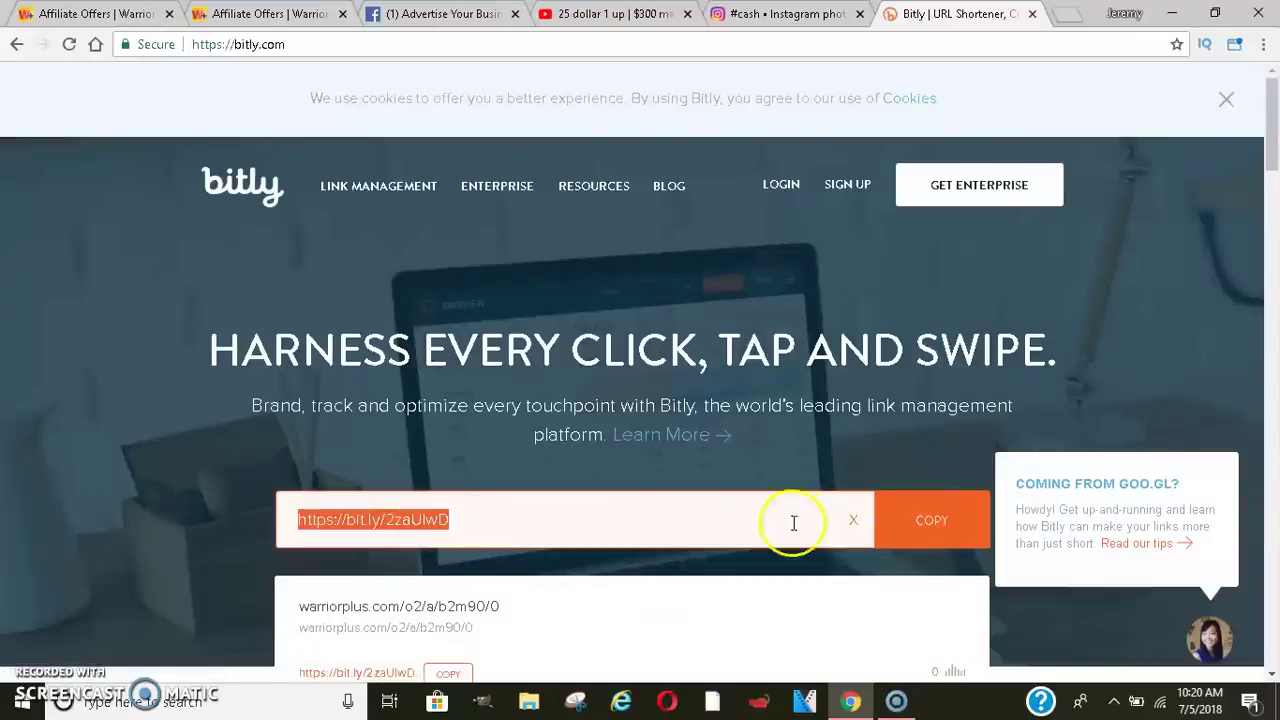
left_click(948, 540)
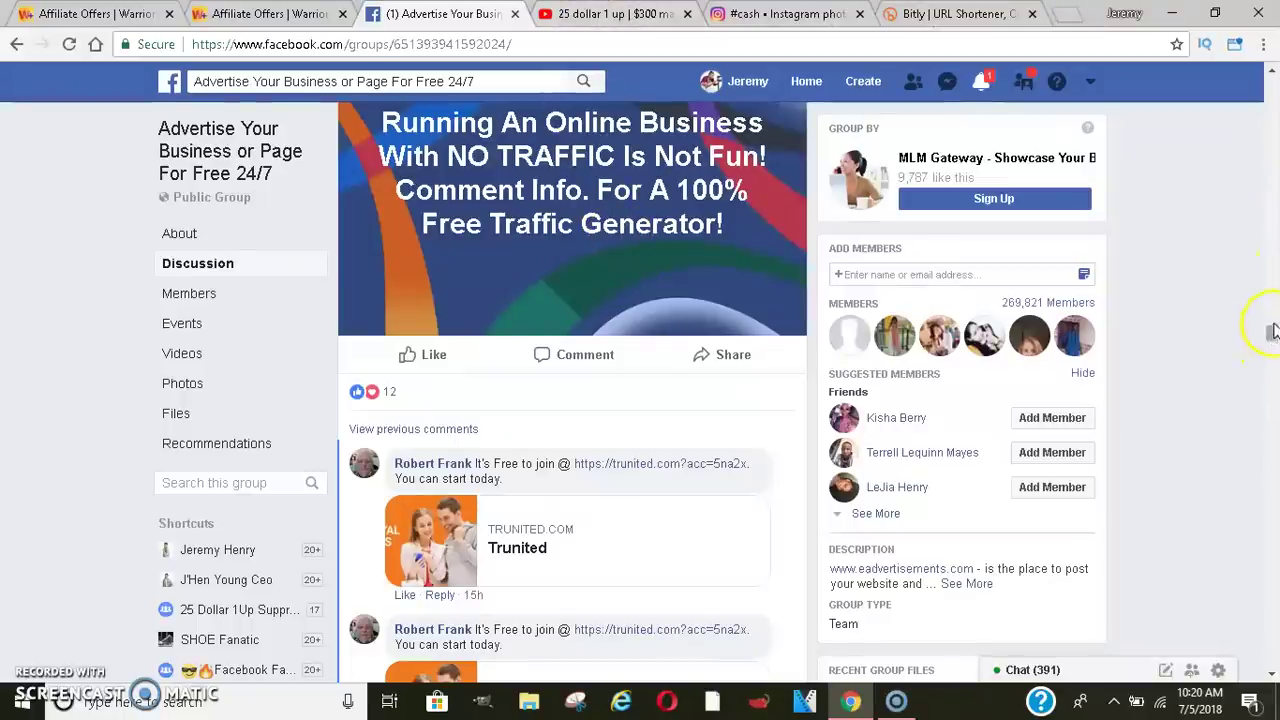
- Look through the Facebook group "Advertise Your Business or Page For Free 24/7" for posts inviting people to share business links
scroll(1274, 300, "down", 20)
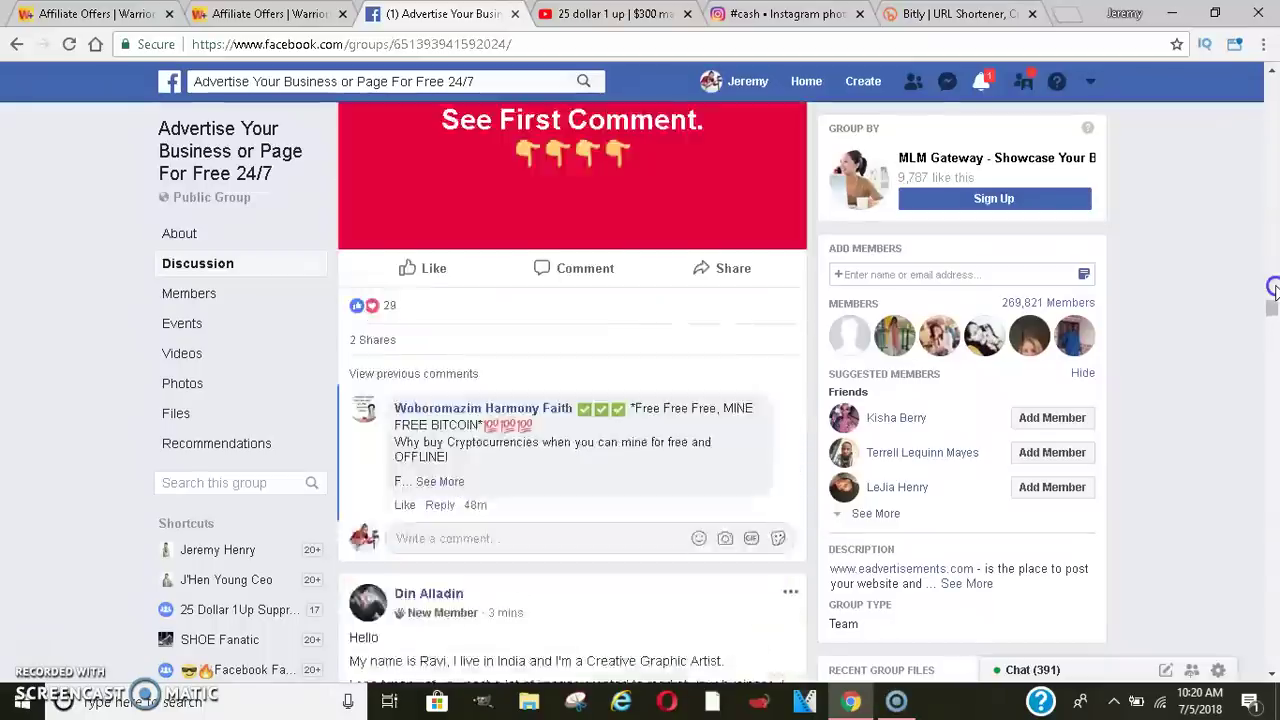
scroll(1274, 273, "down", 20)
scroll(1276, 137, "down", 20)
scroll(1274, 128, "down", 20)
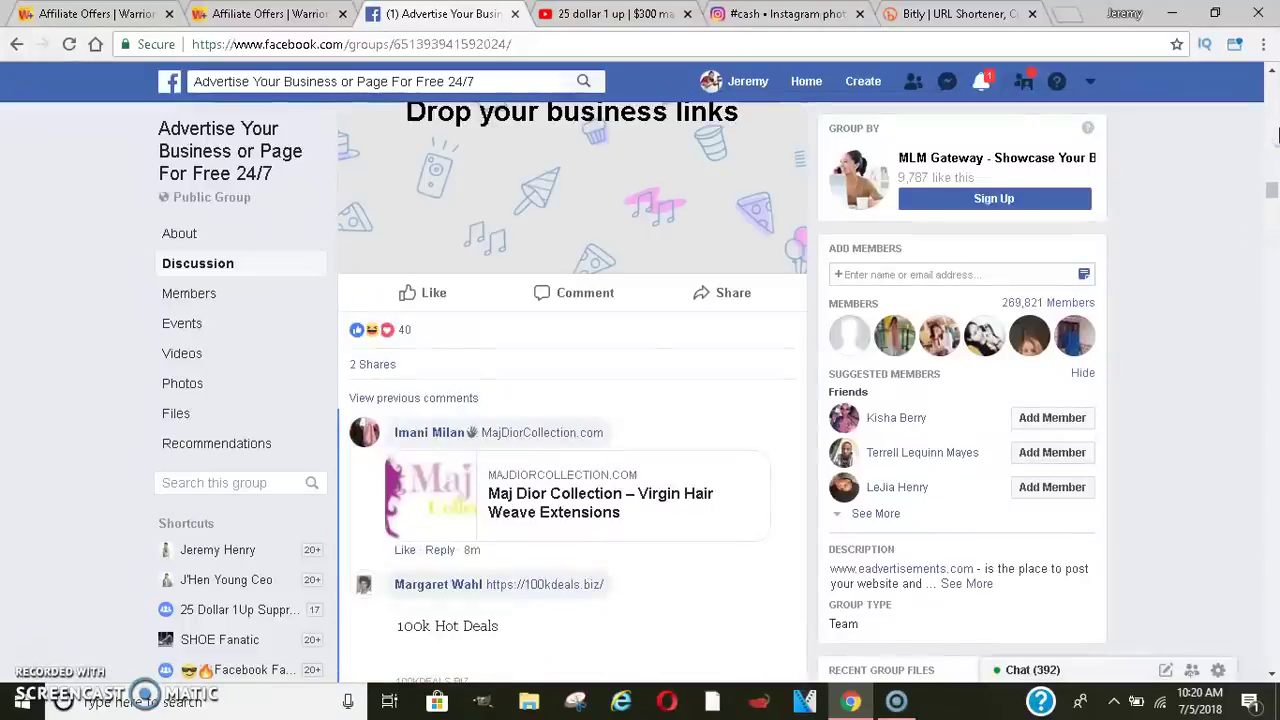
scroll(1276, 135, "down", 10)
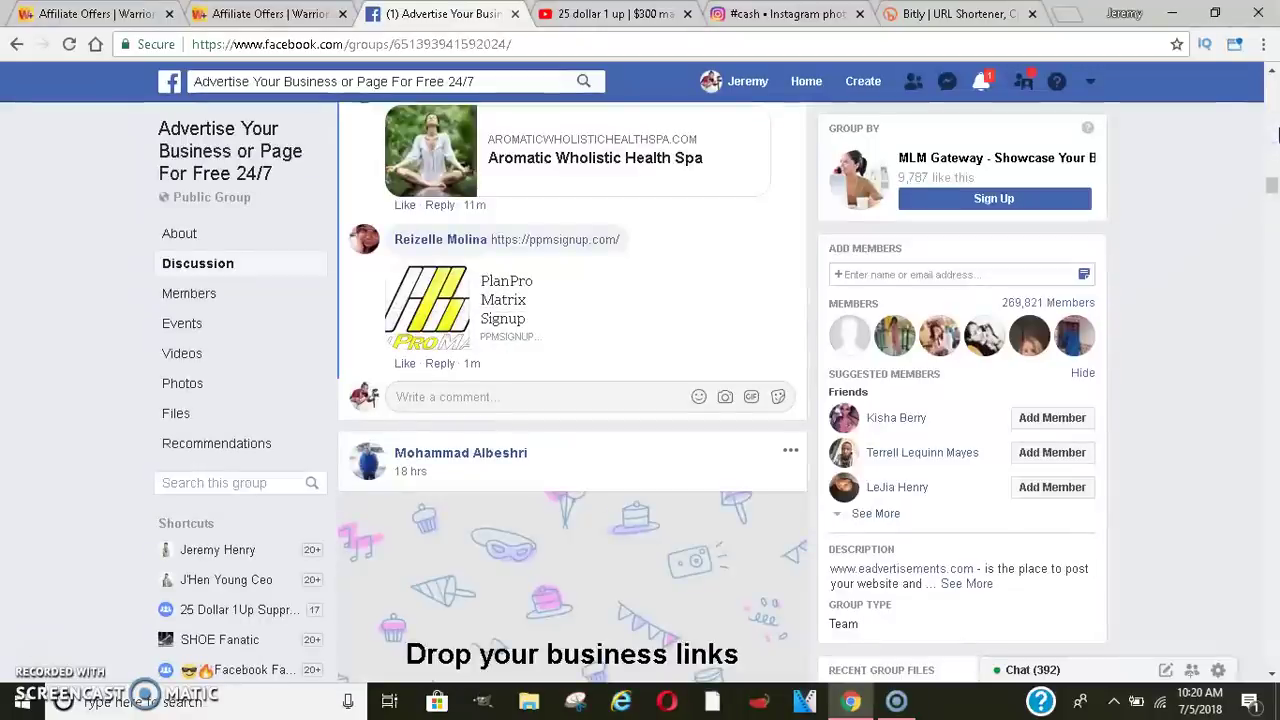
left_click_drag(1274, 185, 1274, 62)
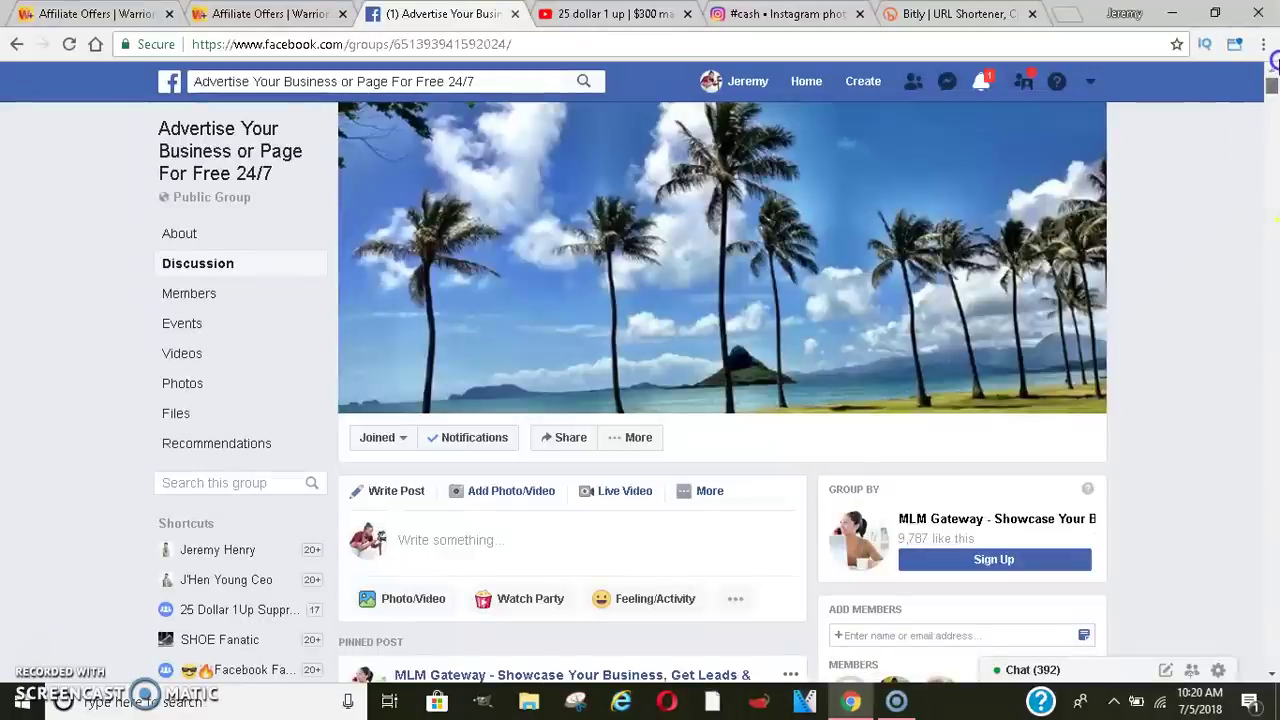
scroll(1274, 88, "down", 8)
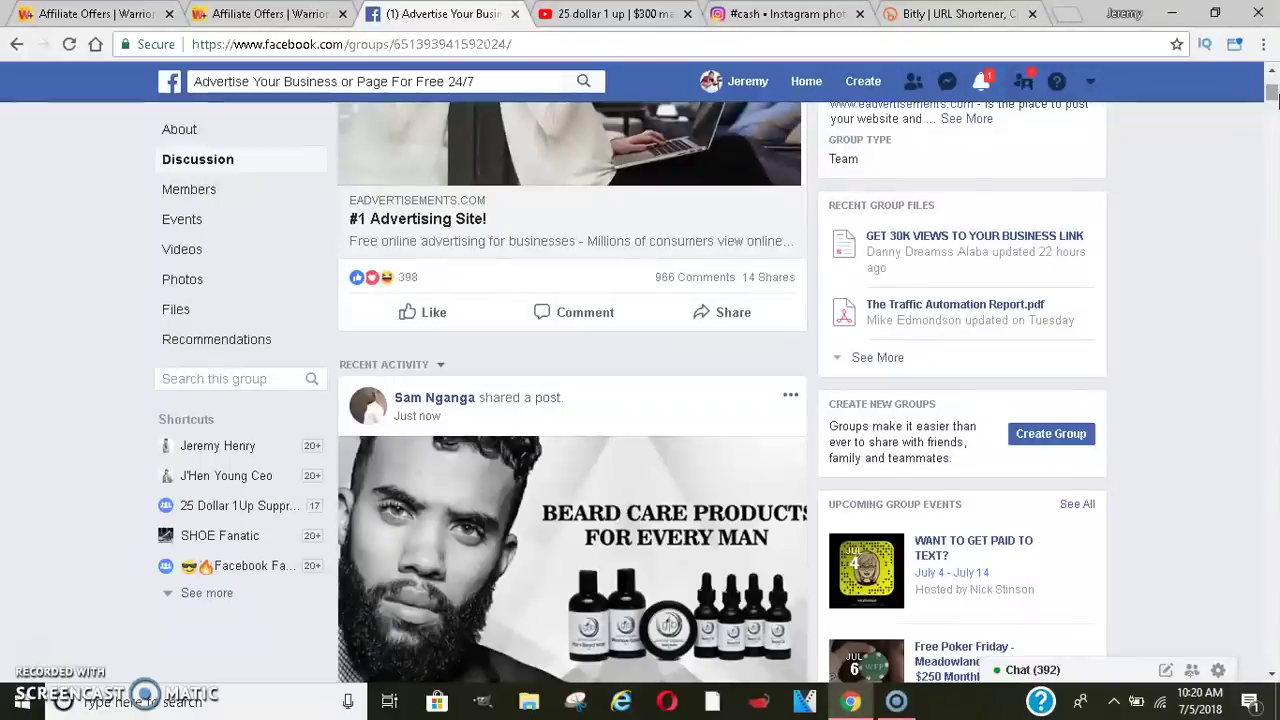
scroll(1276, 95, "up", 5)
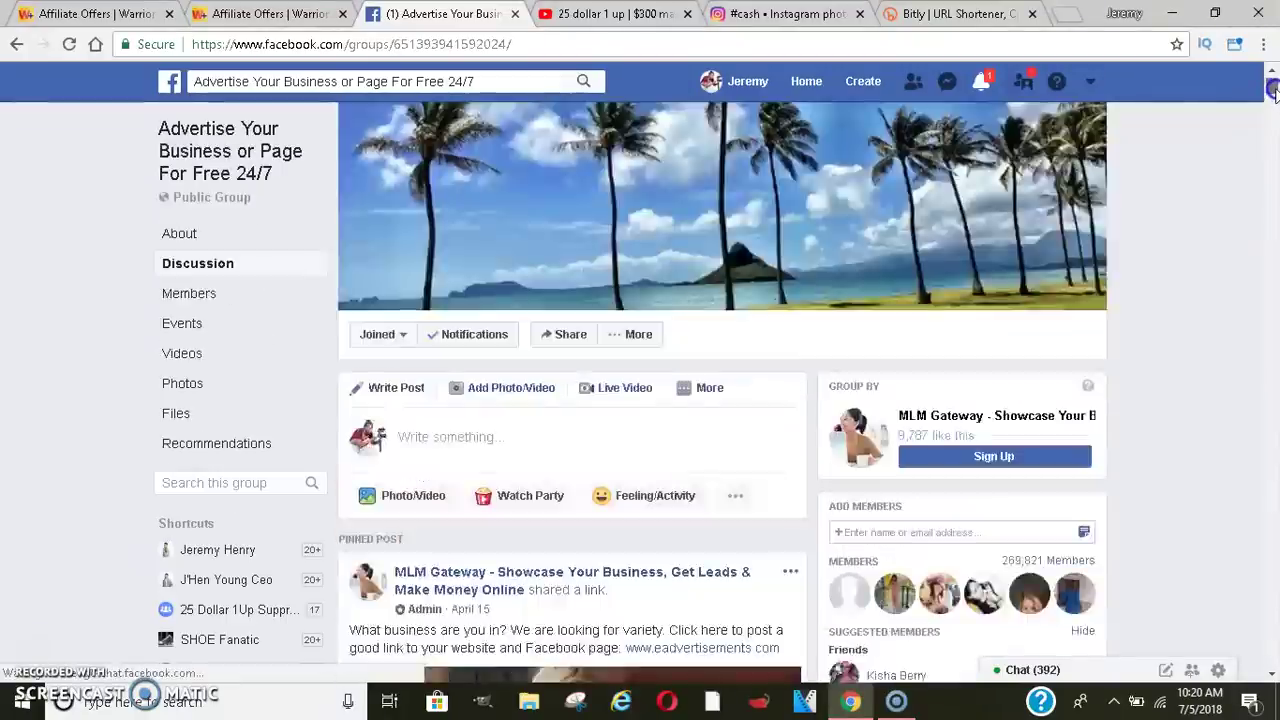
scroll(1274, 92, "down", 2)
scroll(1273, 92, "down", 12)
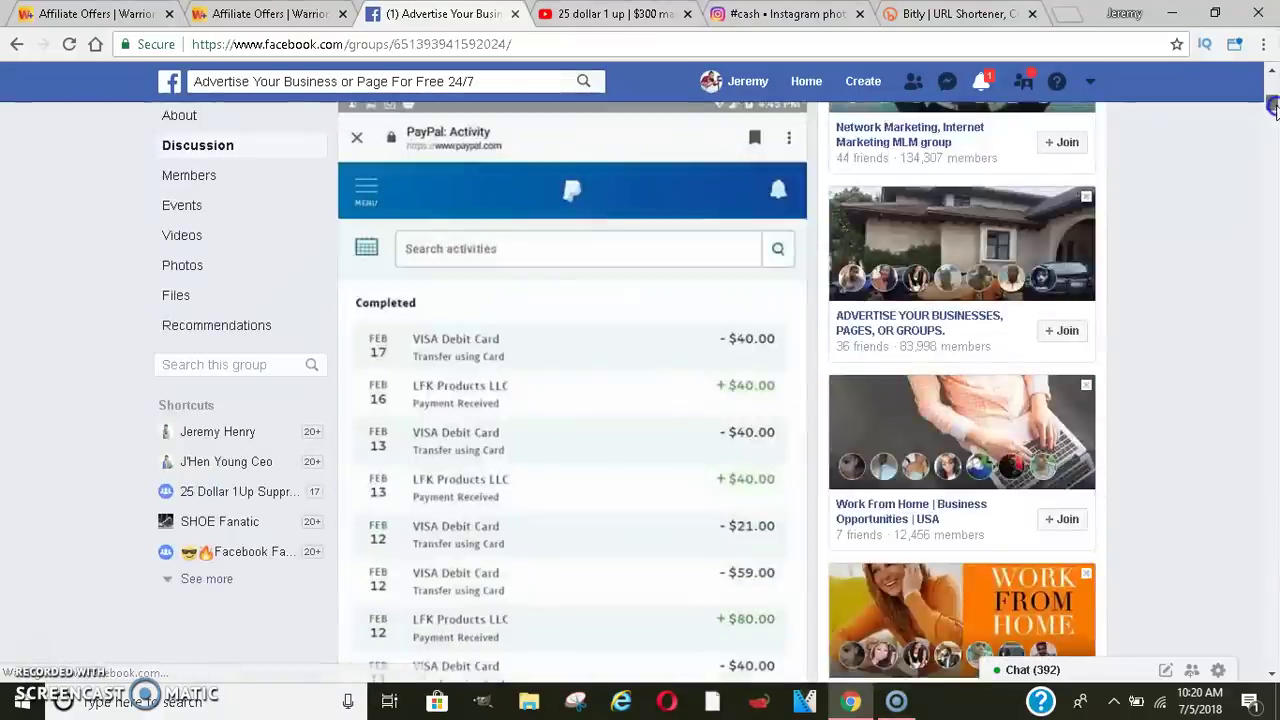
scroll(1273, 100, "up", 2)
scroll(1273, 100, "up", 4)
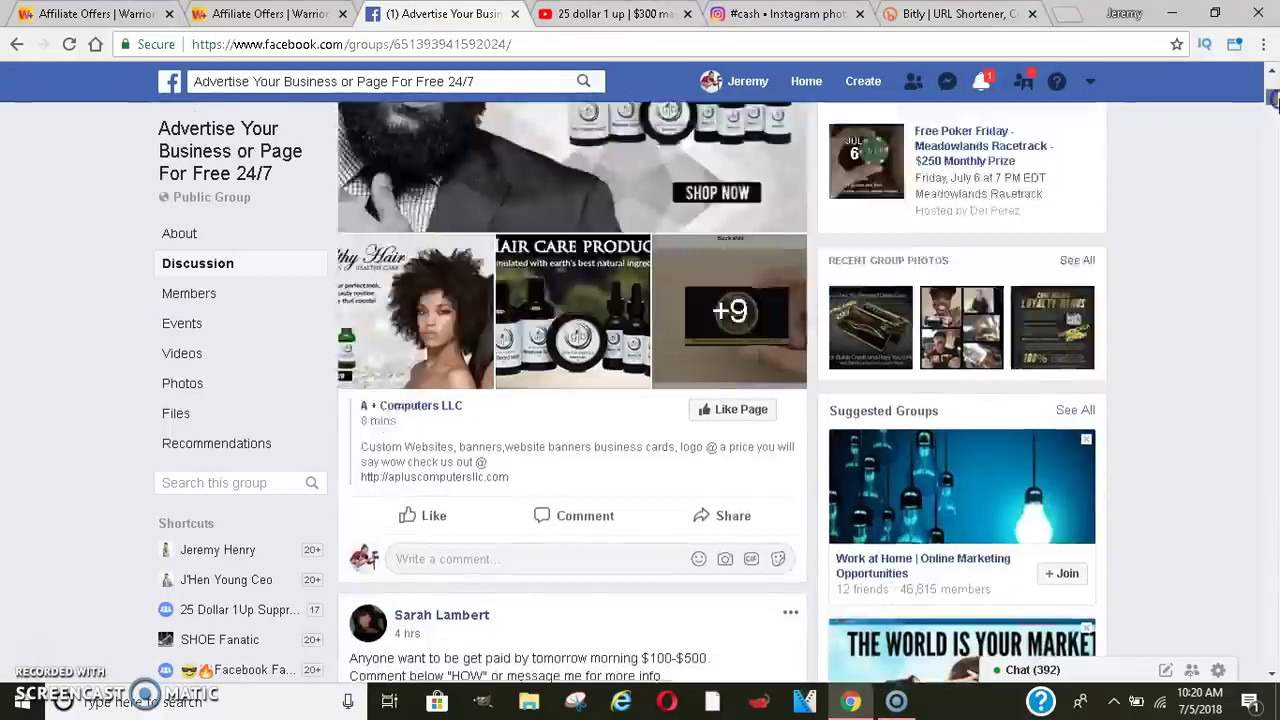
scroll(1273, 100, "down", 2)
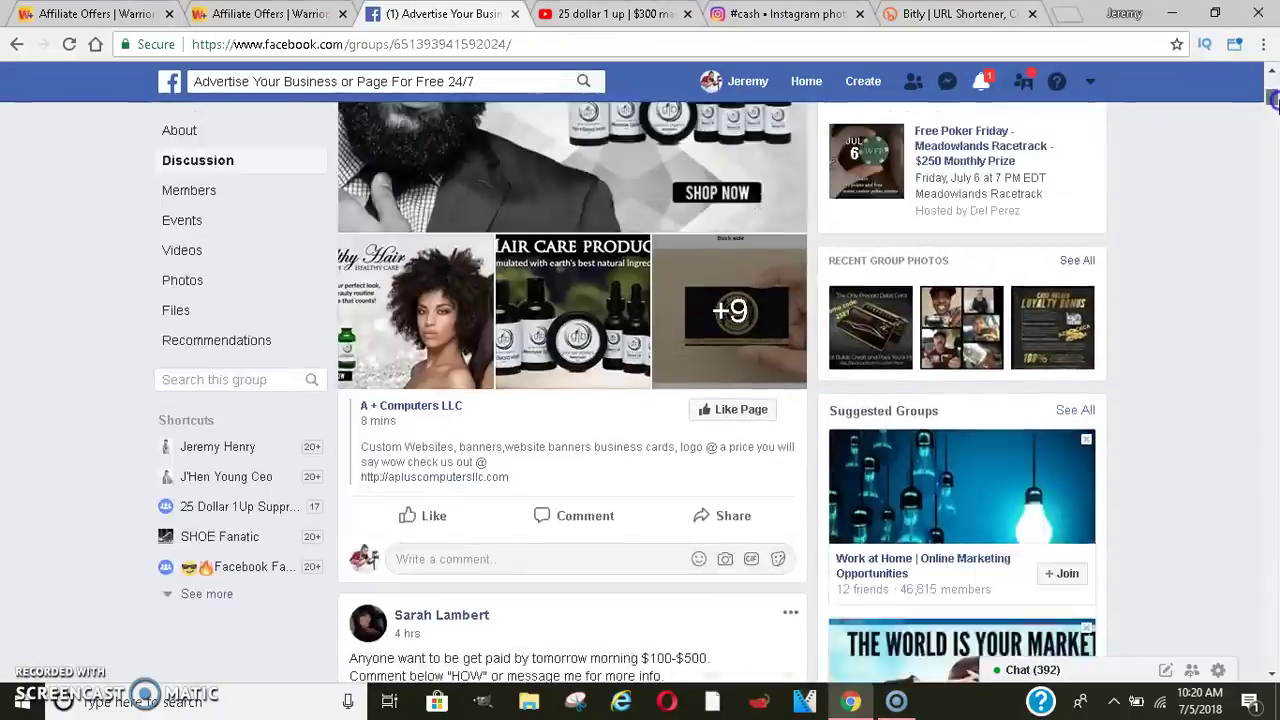
scroll(1273, 100, "down", 10)
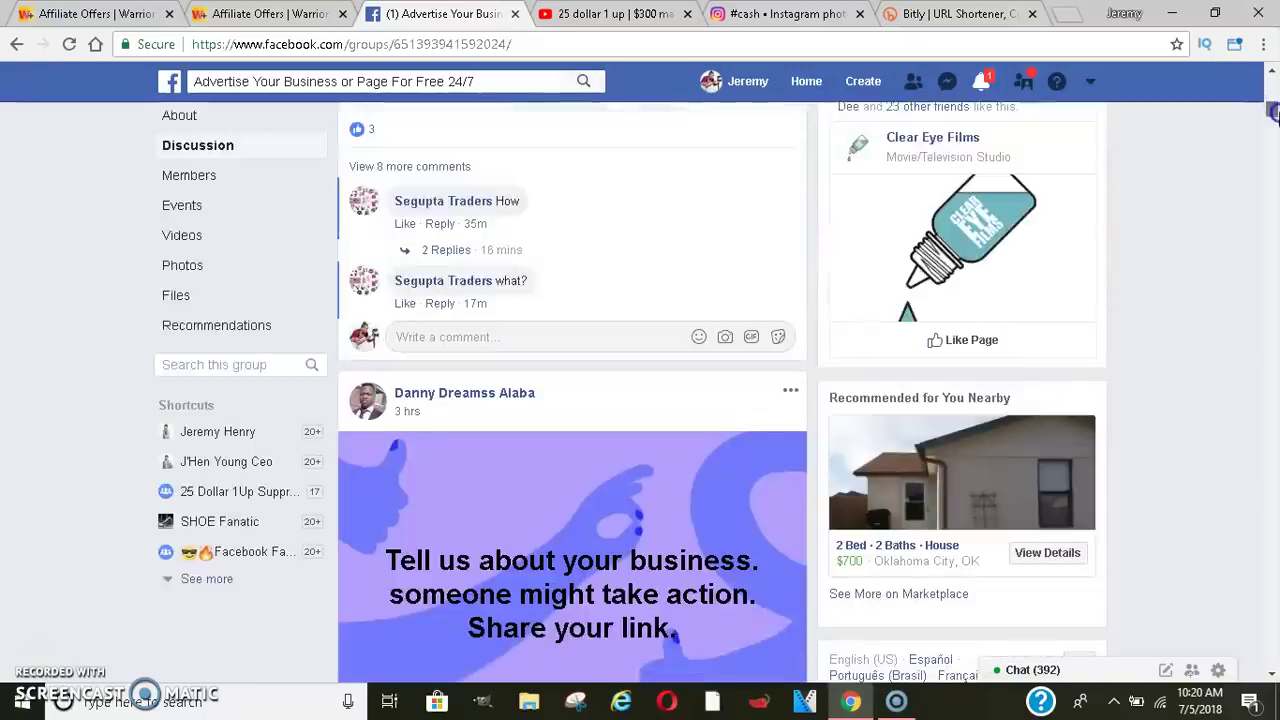
- Examine the comments under the group's link-sharing posts and the pinned post to see how members promote their businesses
scroll(1274, 116, "down", 5)
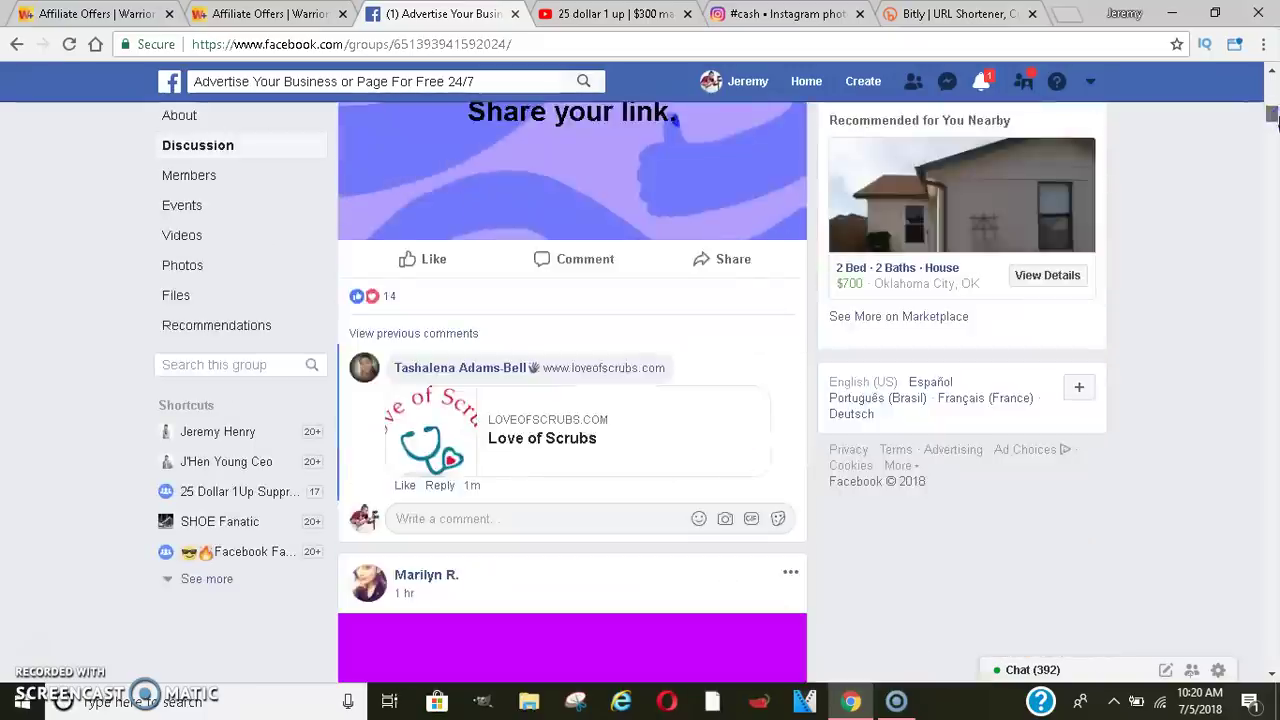
scroll(1273, 118, "down", 5)
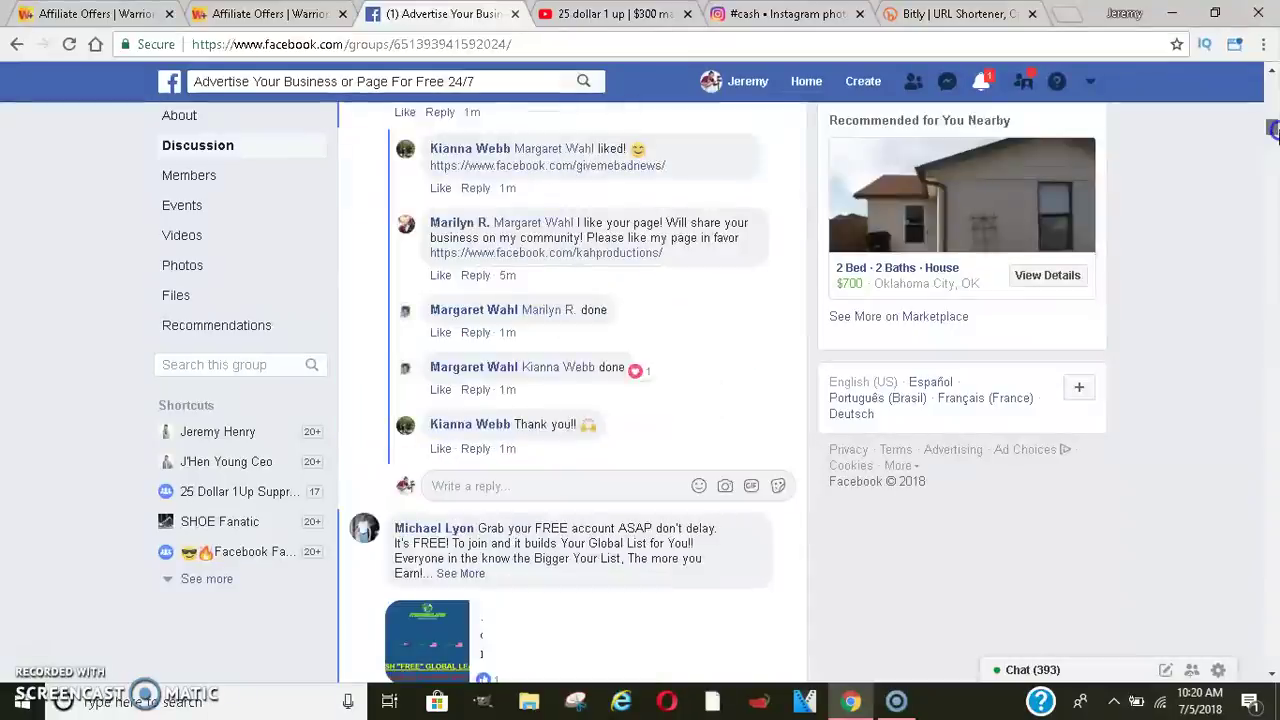
scroll(1273, 132, "up", 6)
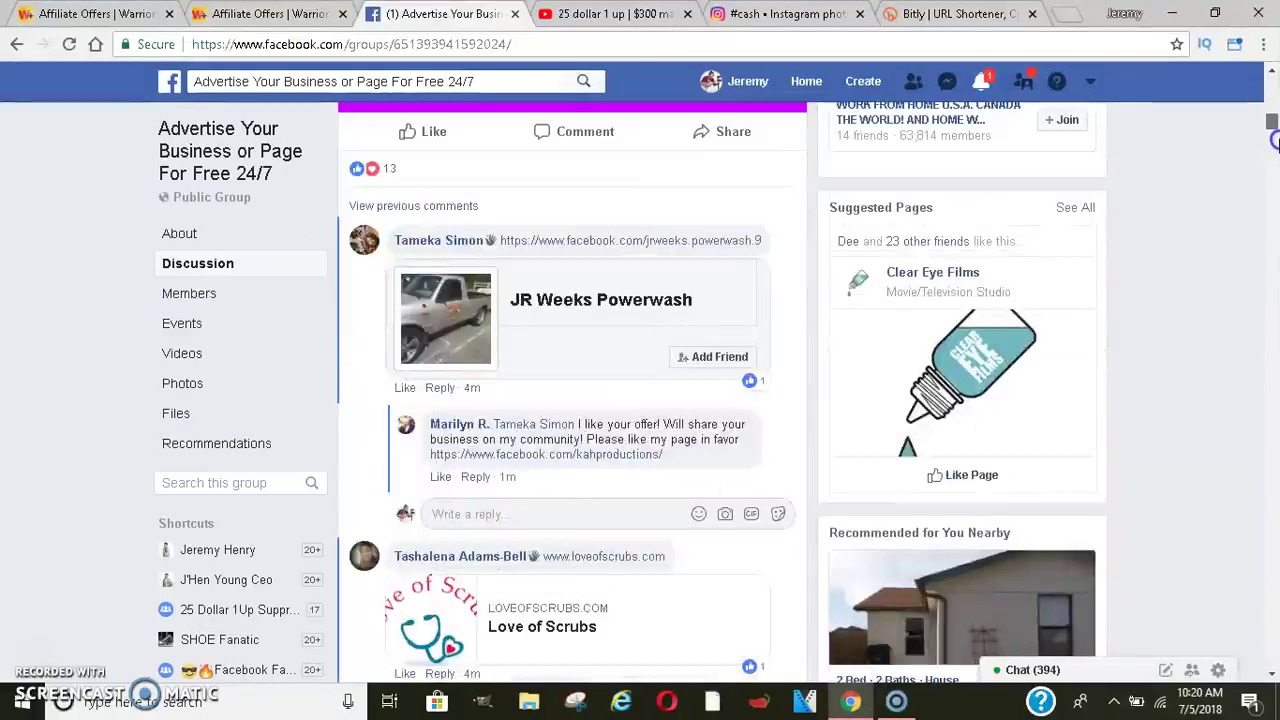
scroll(1274, 140, "down", 15)
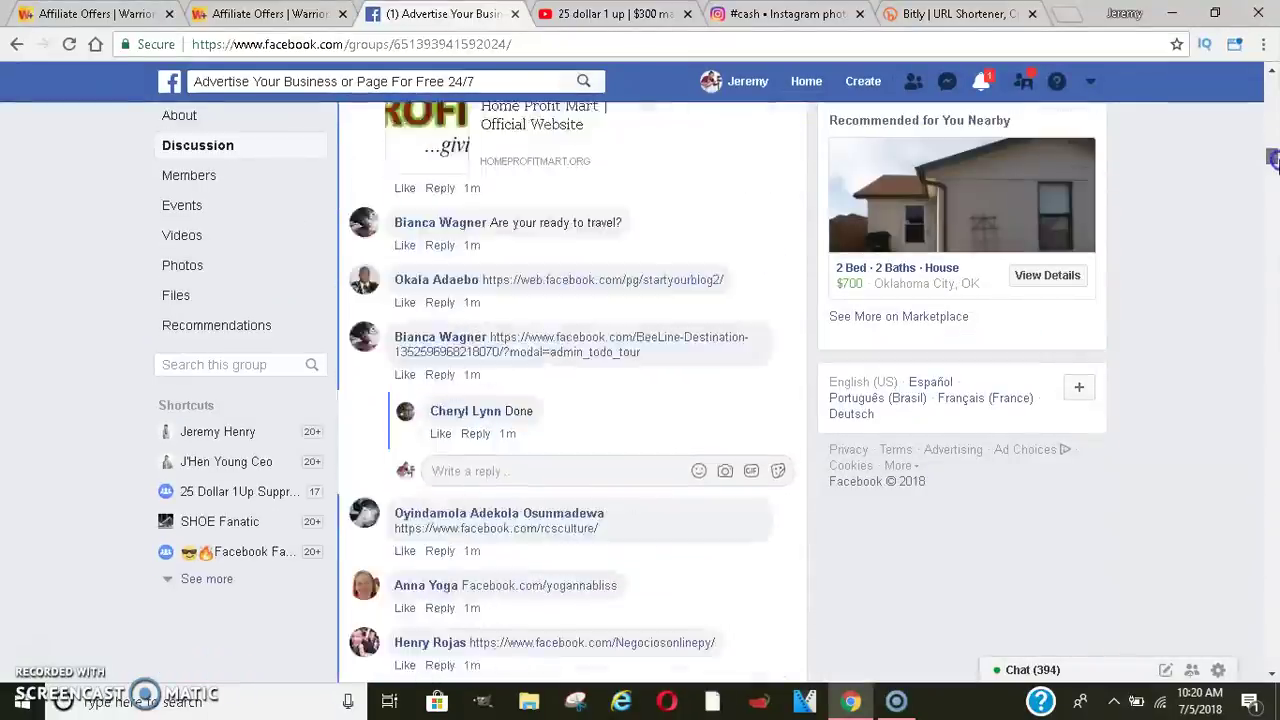
scroll(1273, 160, "down", 4)
scroll(1273, 170, "down", 10)
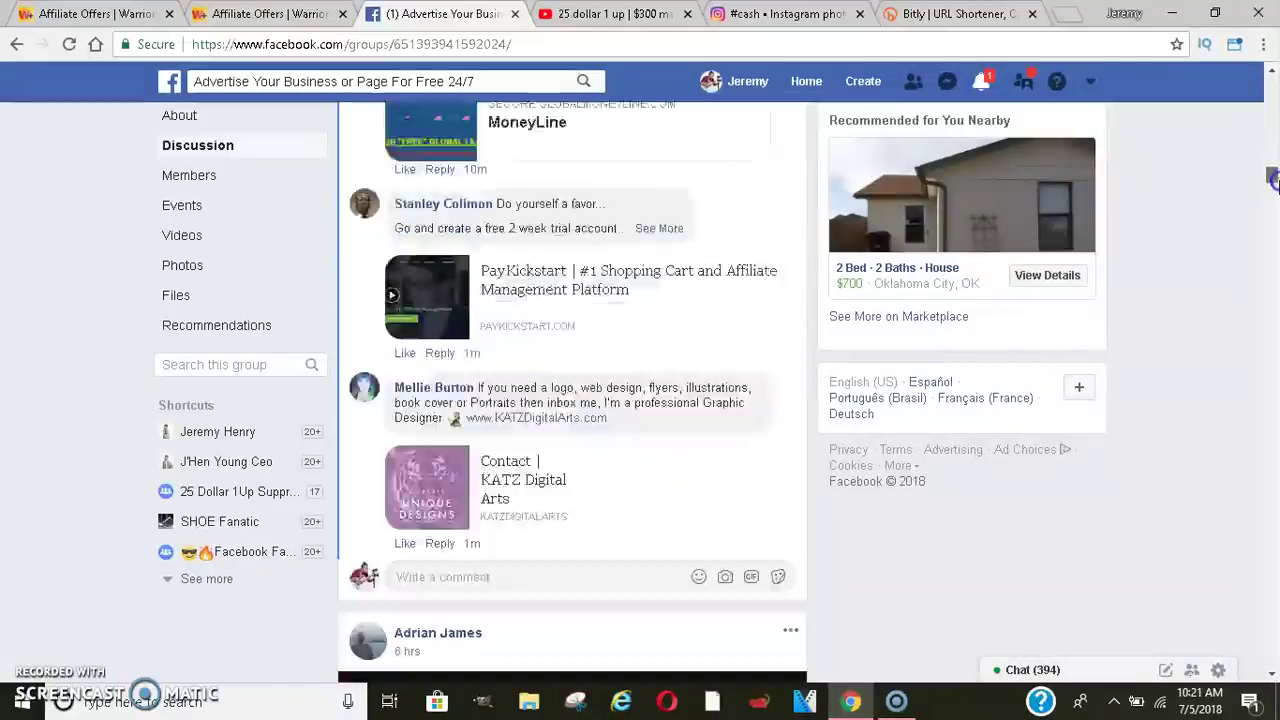
left_click(1273, 66)
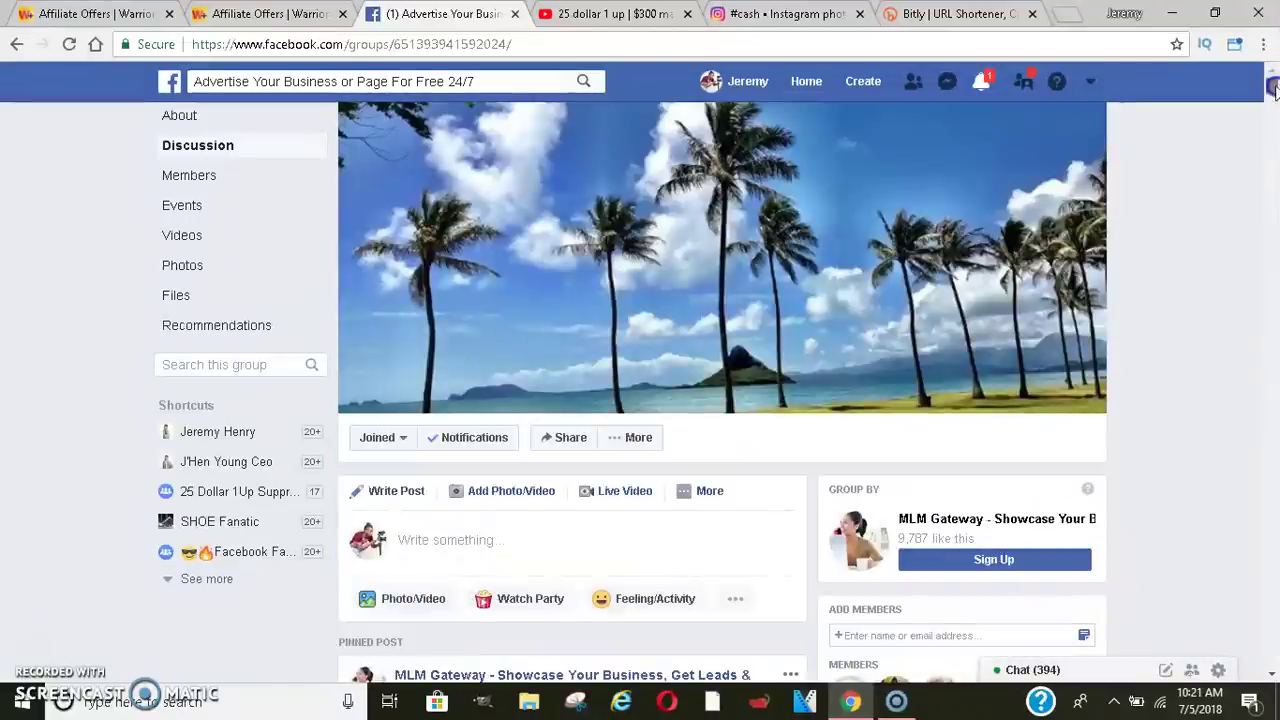
scroll(1273, 90, "down", 4)
scroll(1273, 92, "down", 1)
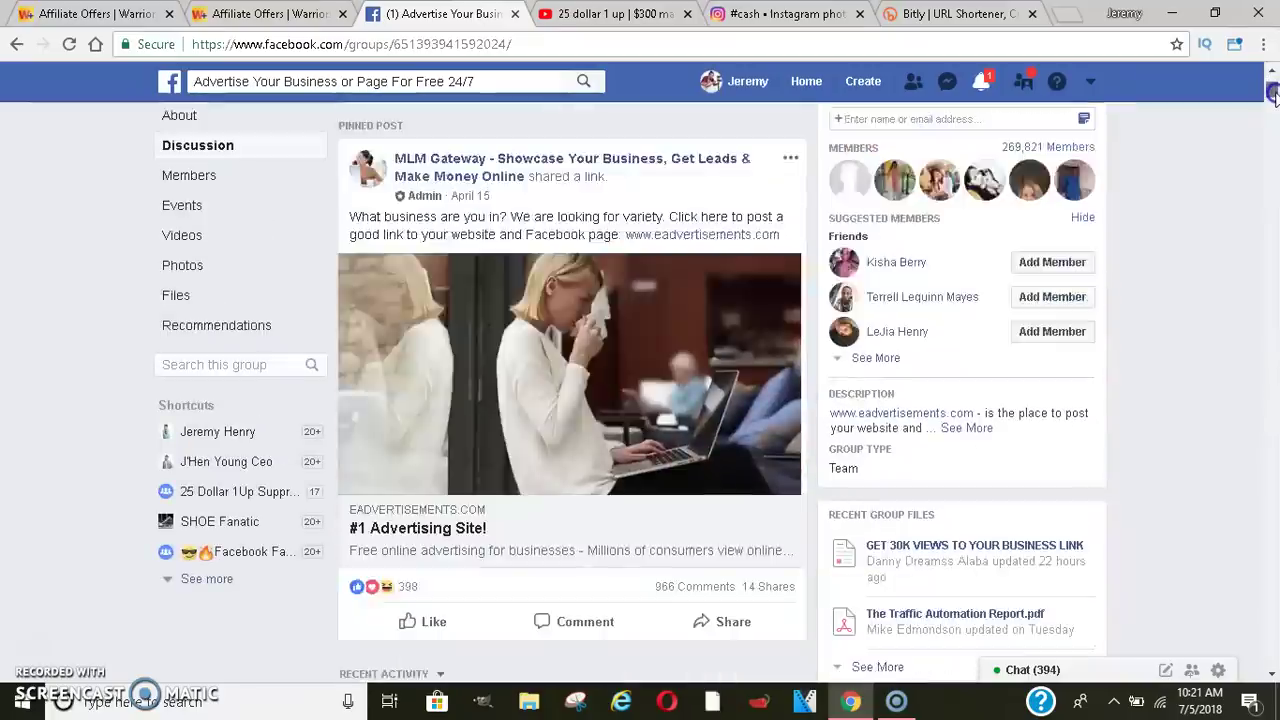
scroll(1273, 92, "up", 2)
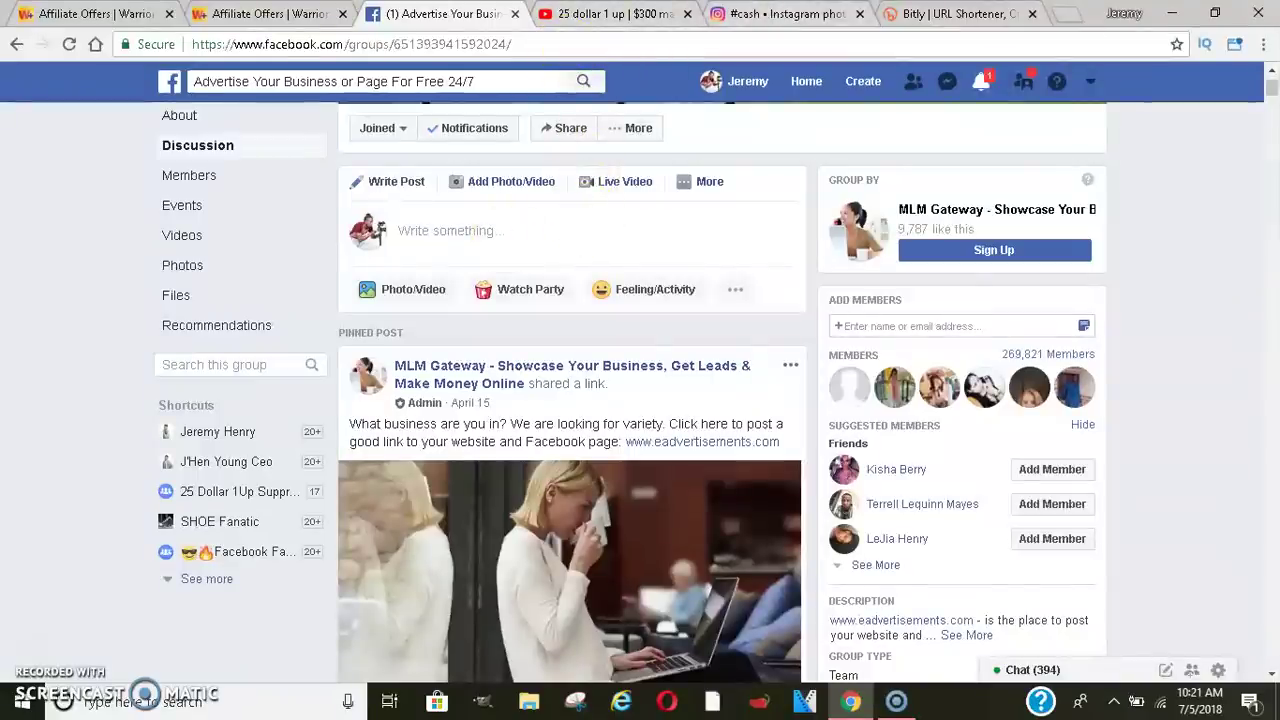
- Switch to the Instagram #cash page and open the first most recent post, a video of banknotes, to read its caption
left_click(780, 14)
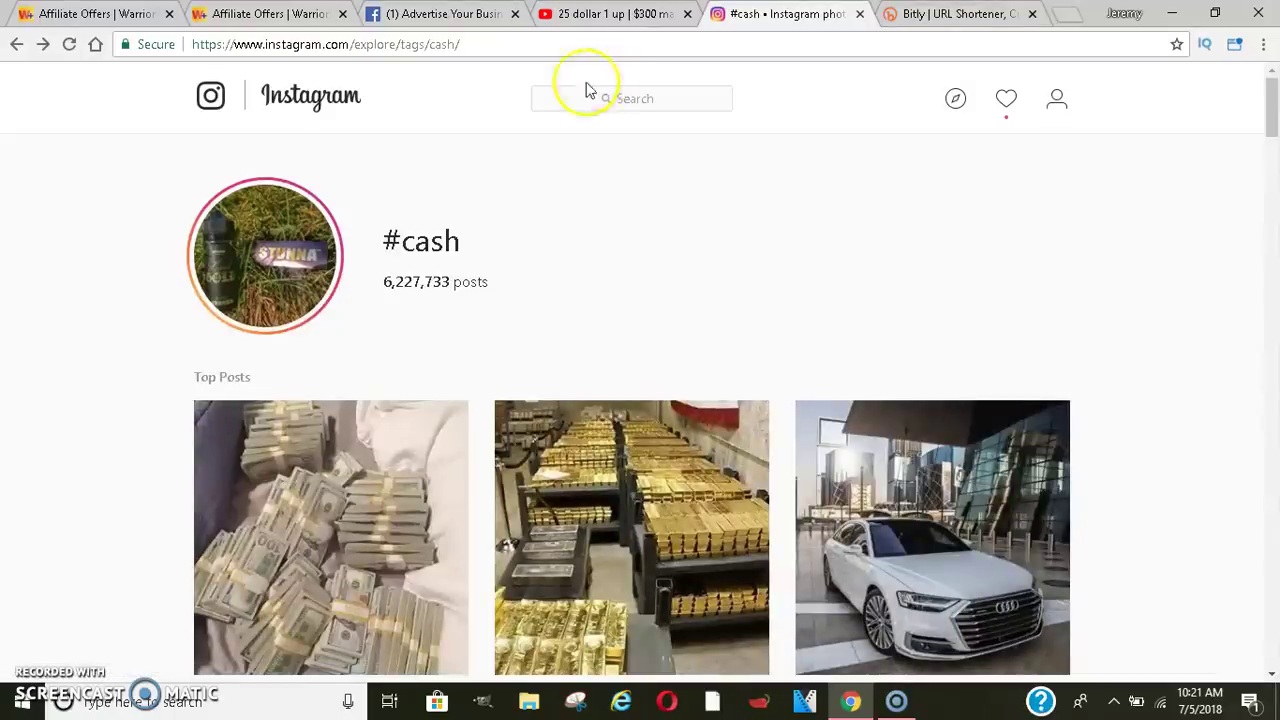
left_click(646, 97)
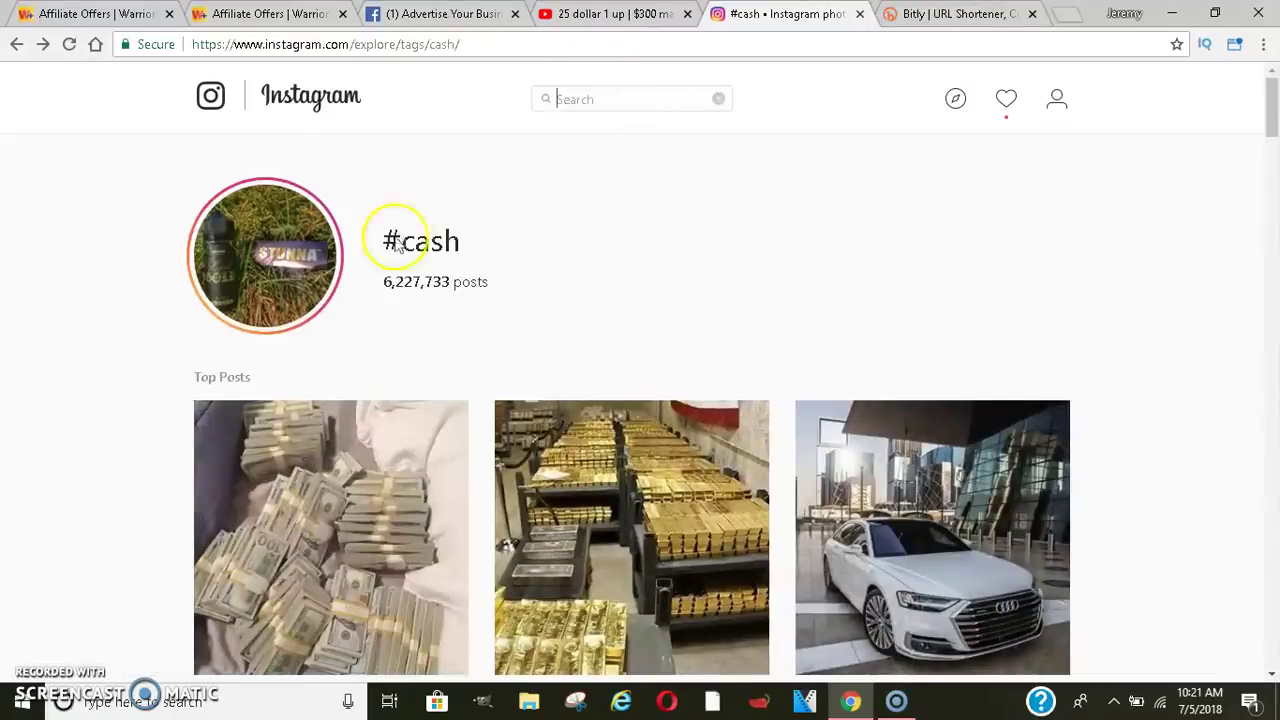
left_click_drag(1273, 103, 1275, 205)
scroll(345, 261, "down", 1)
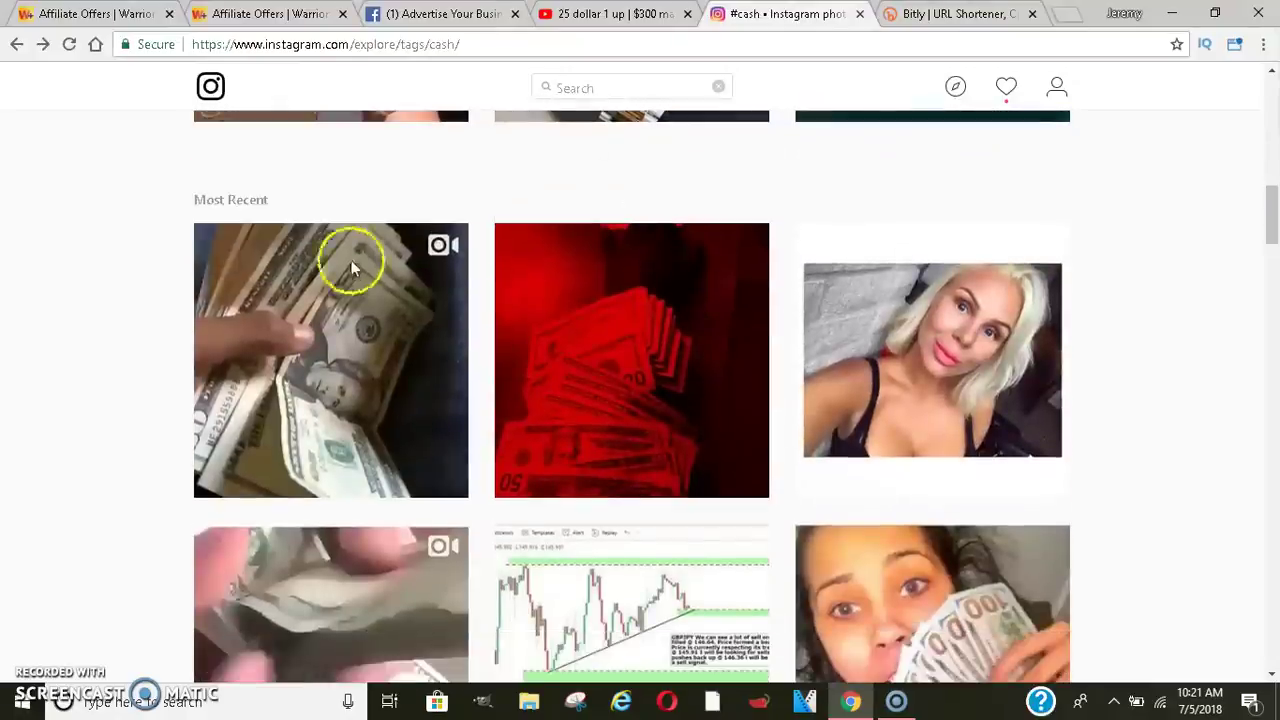
left_click(328, 265)
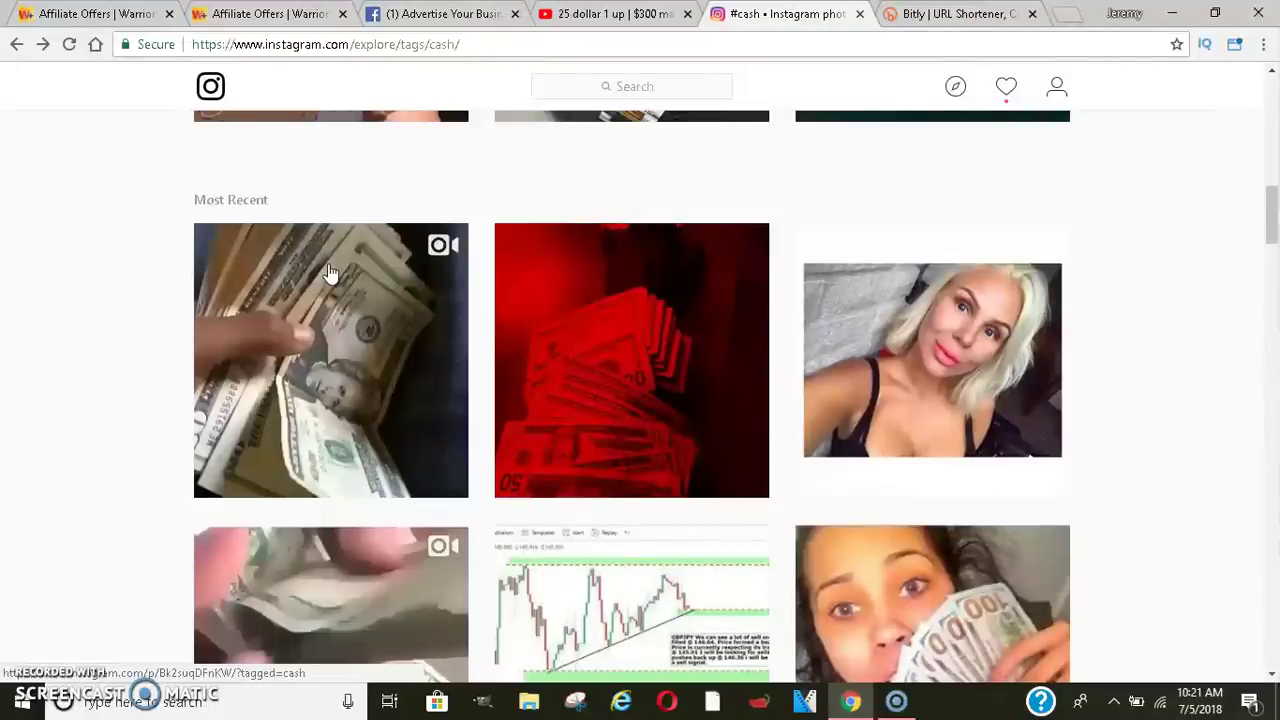
left_click(330, 272)
left_click(335, 264)
left_click(748, 234)
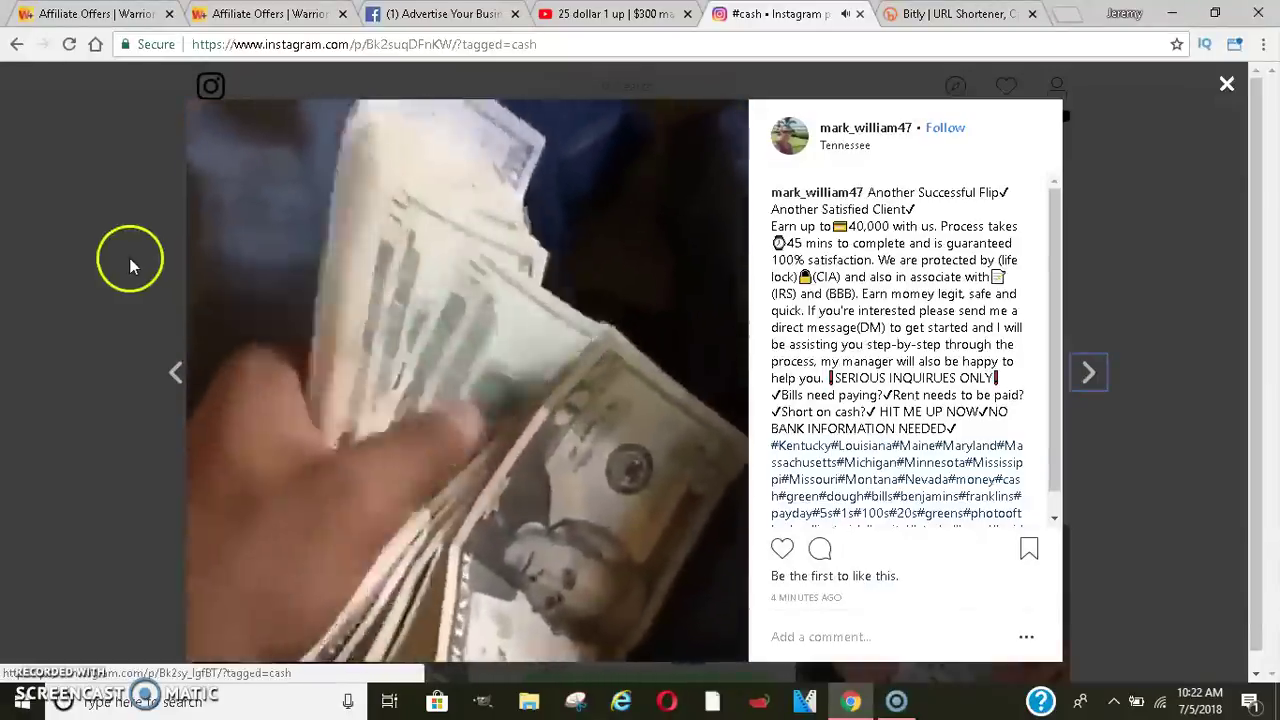
left_click(129, 260)
- Return to the Facebook advertising group and review the posts asking members to describe their business or comment a link
left_click(445, 14)
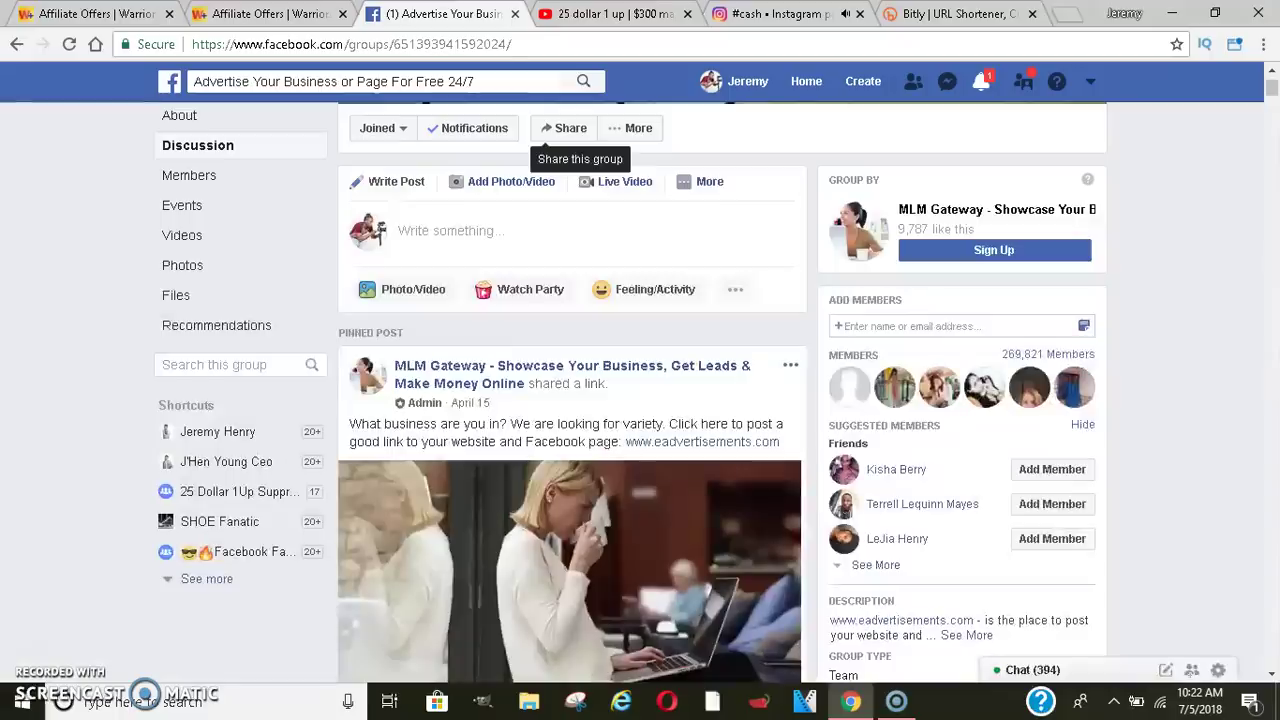
left_click_drag(1271, 88, 1272, 115)
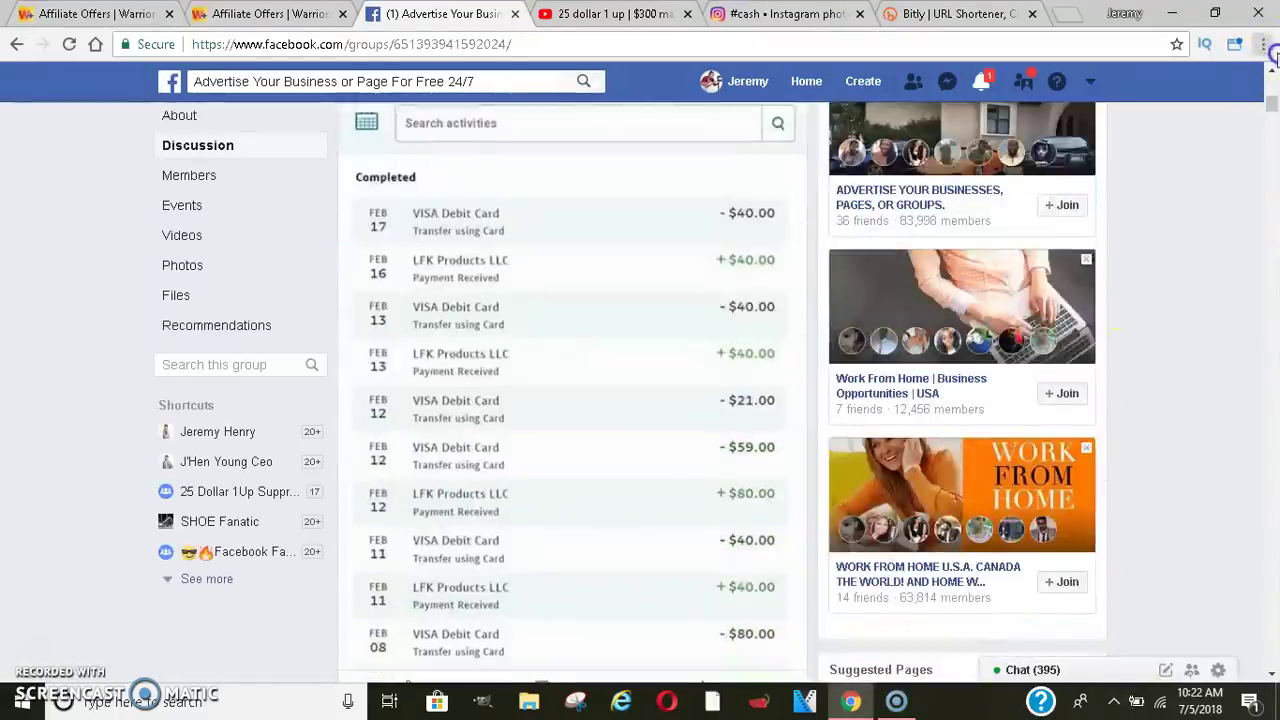
left_click(1263, 44)
left_click(808, 122)
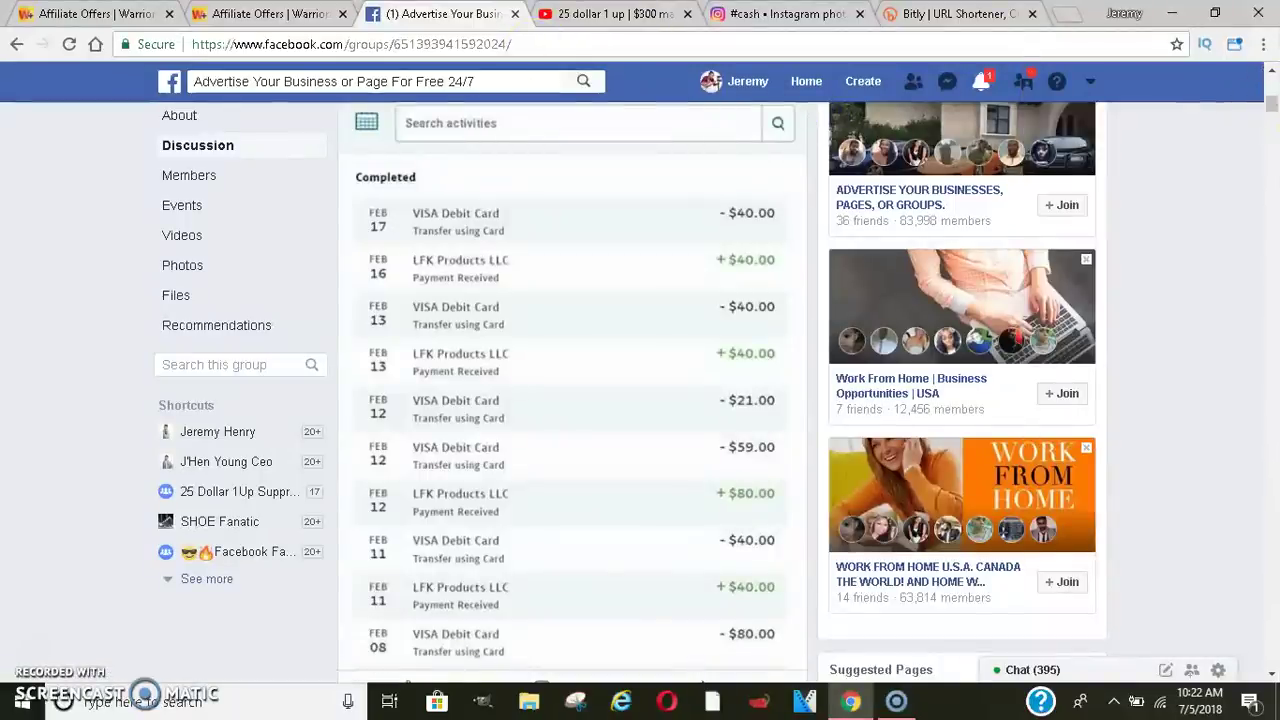
left_click(760, 14)
left_click_drag(1273, 214, 1273, 424)
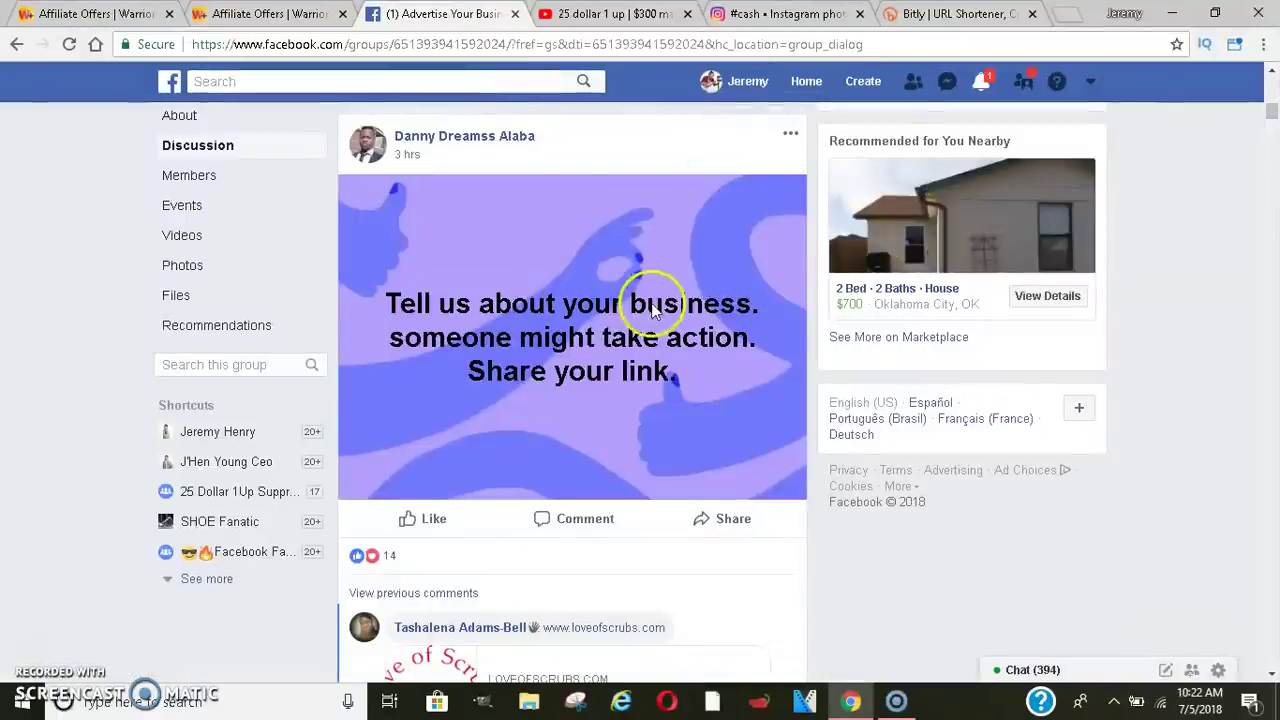
scroll(1276, 115, "down", 2)
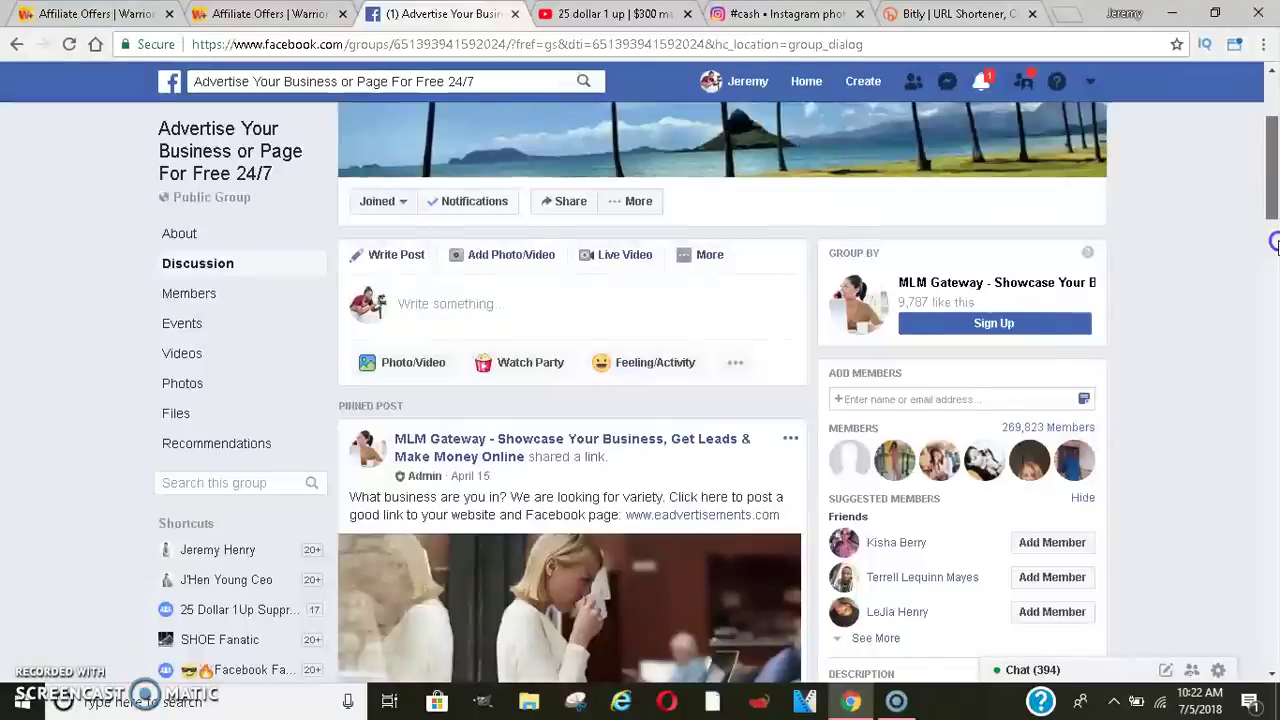
scroll(1276, 243, "down", 9)
scroll(1275, 235, "up", 2)
scroll(1275, 230, "up", 7)
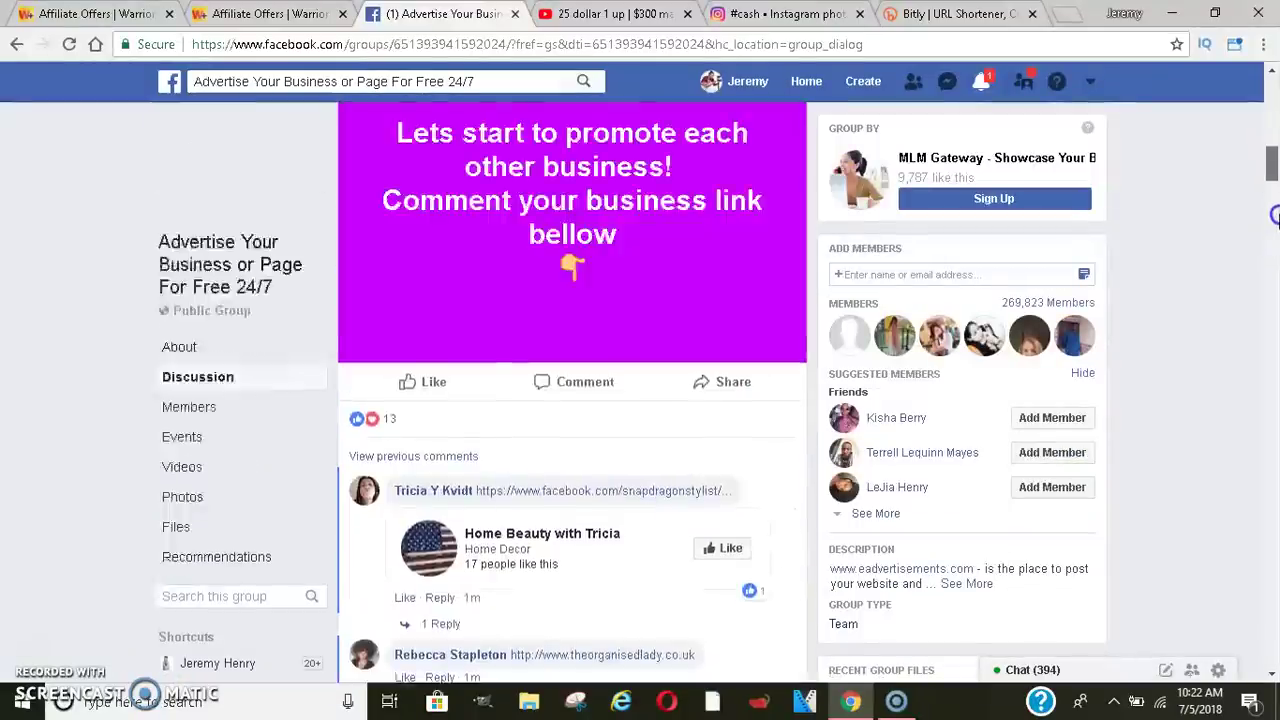
scroll(1275, 140, "up", 3)
left_click(506, 298)
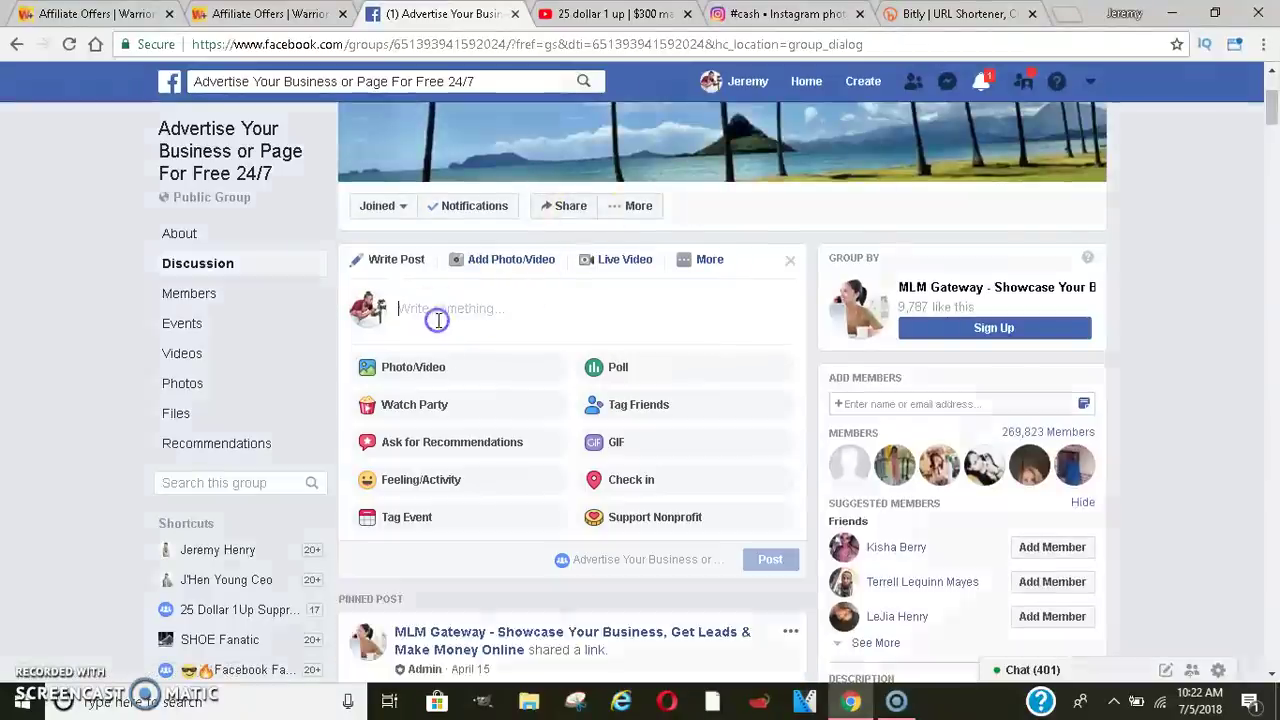
type("https://bit.ly/2zaUIwD")
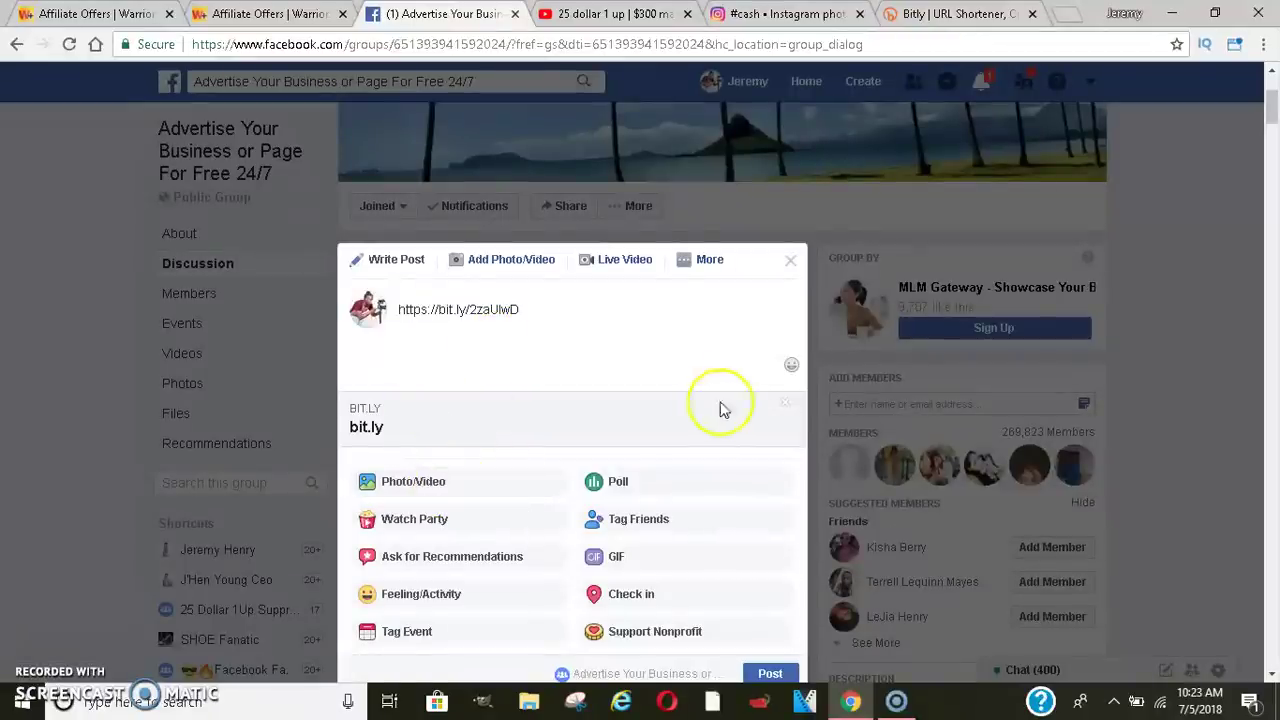
left_click_drag(586, 330, 228, 293)
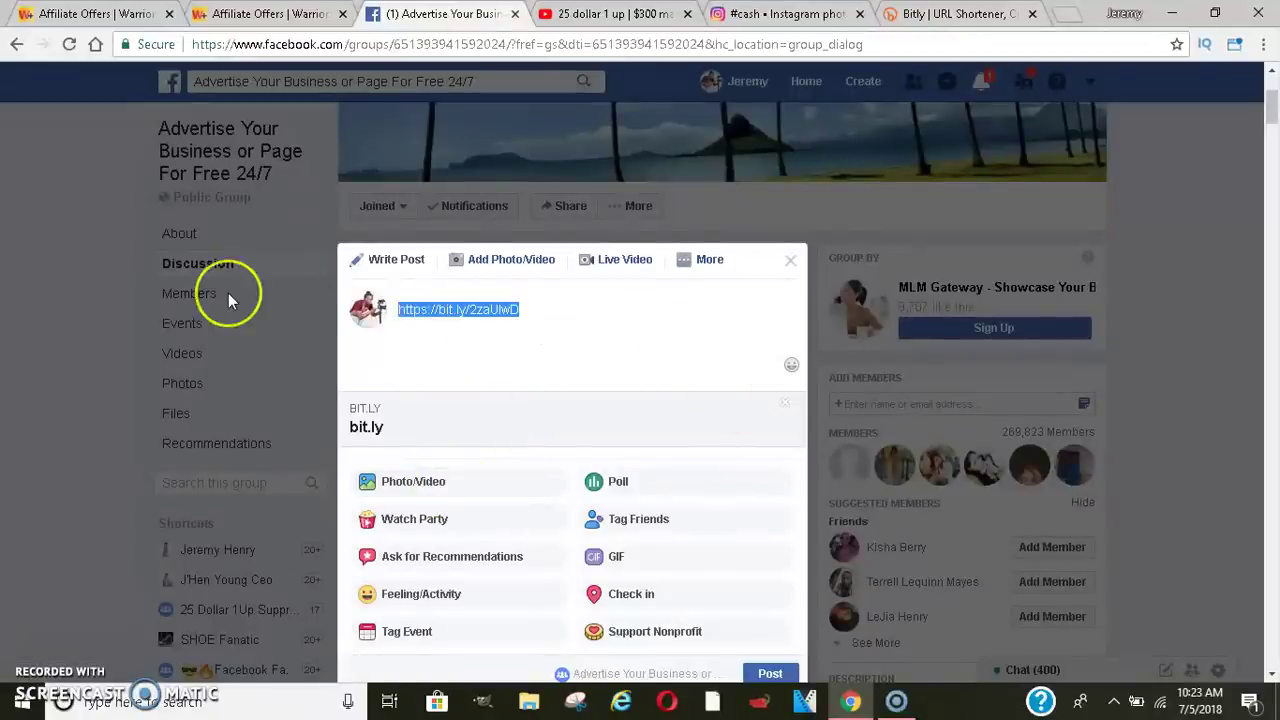
key("BackSpace")
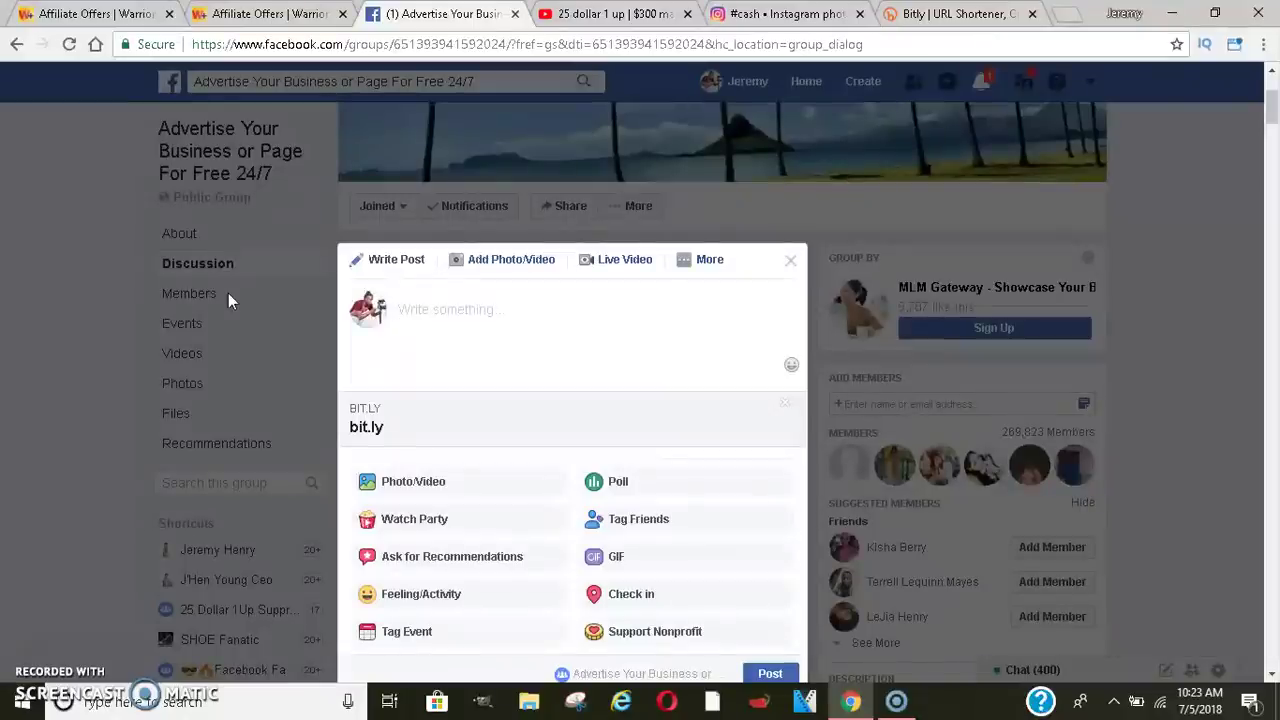
- Write "Who's interested In making an extra $3000 a month comment below" as the text of the group post
type("Who's inter")
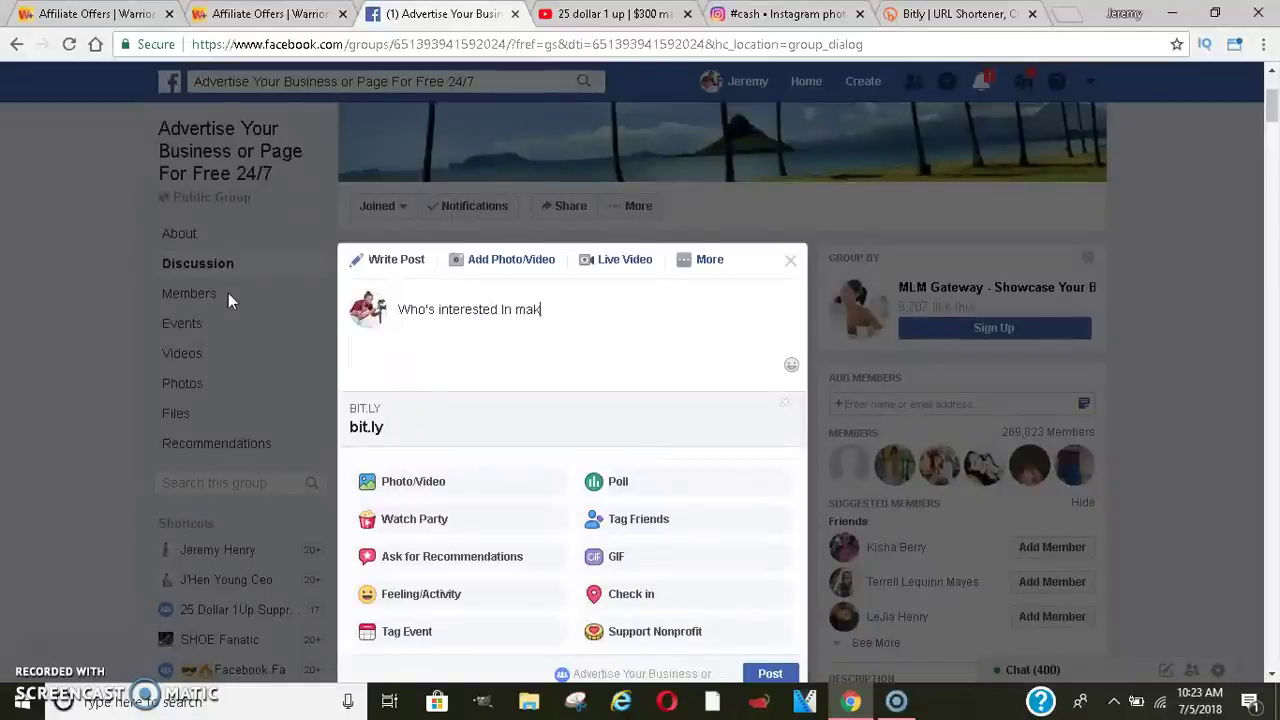
type("ested In making an extra $3000 ")
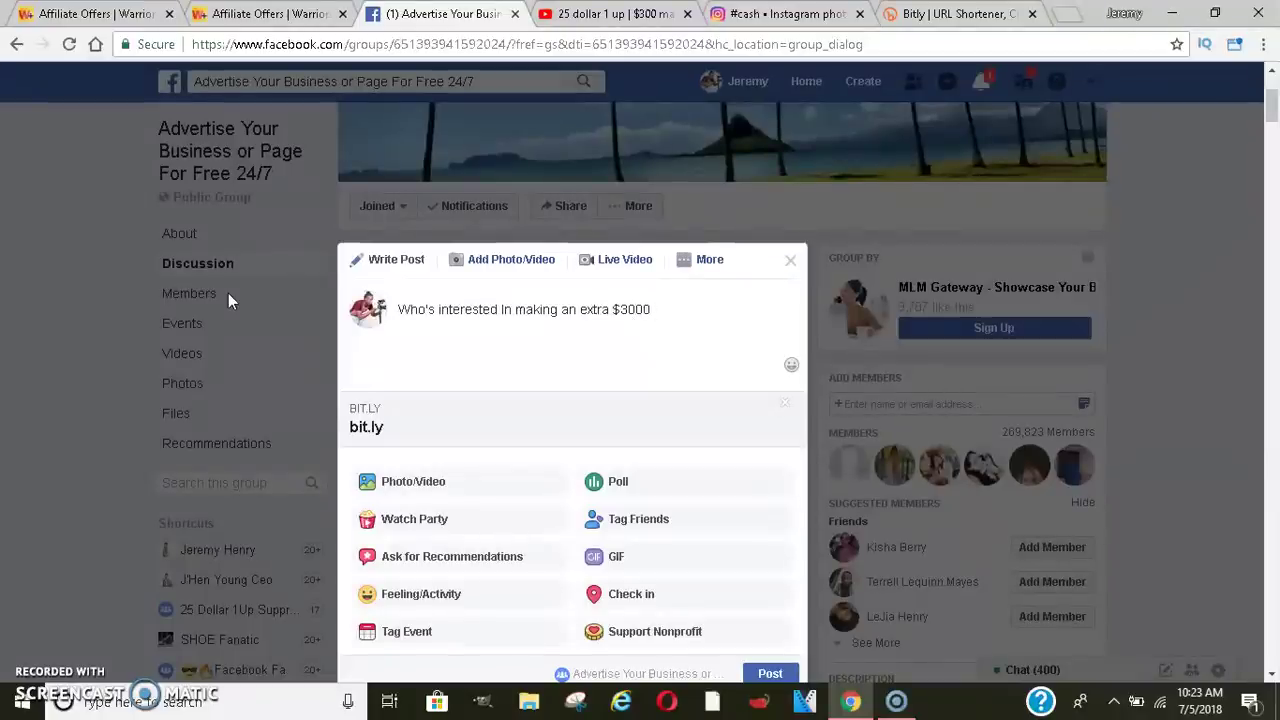
type("a month comment below")
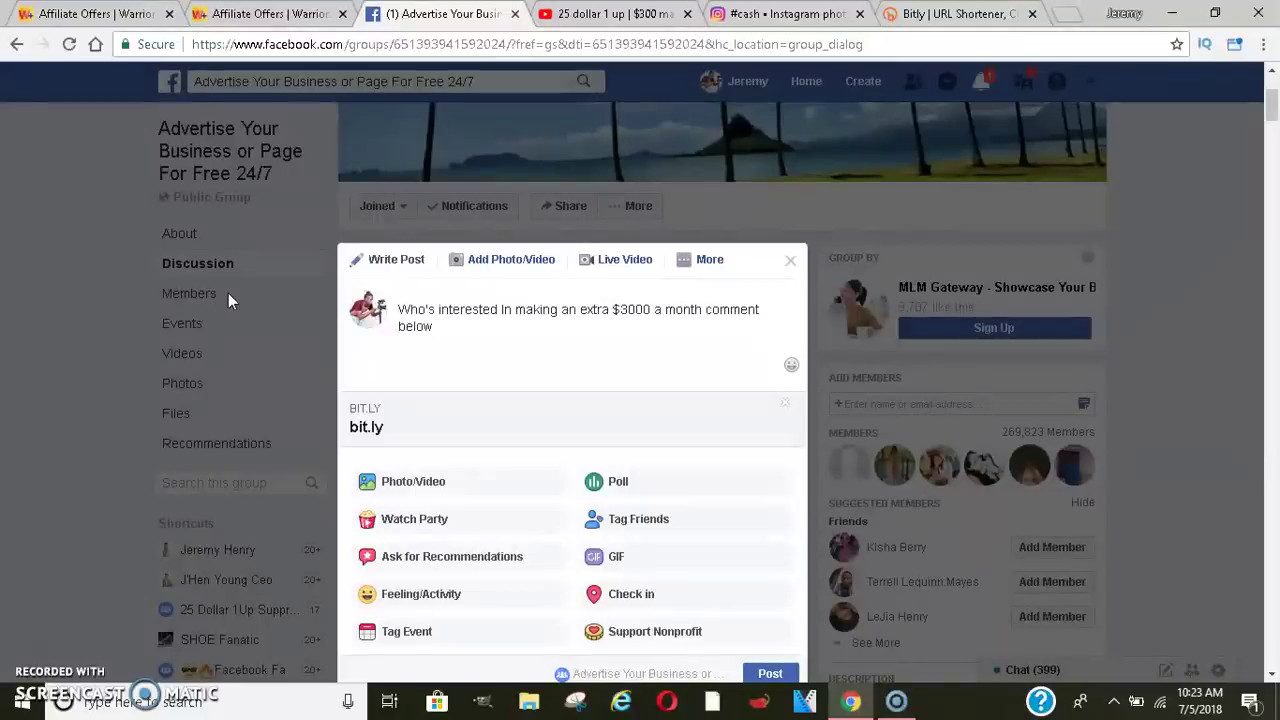
left_click(228, 293)
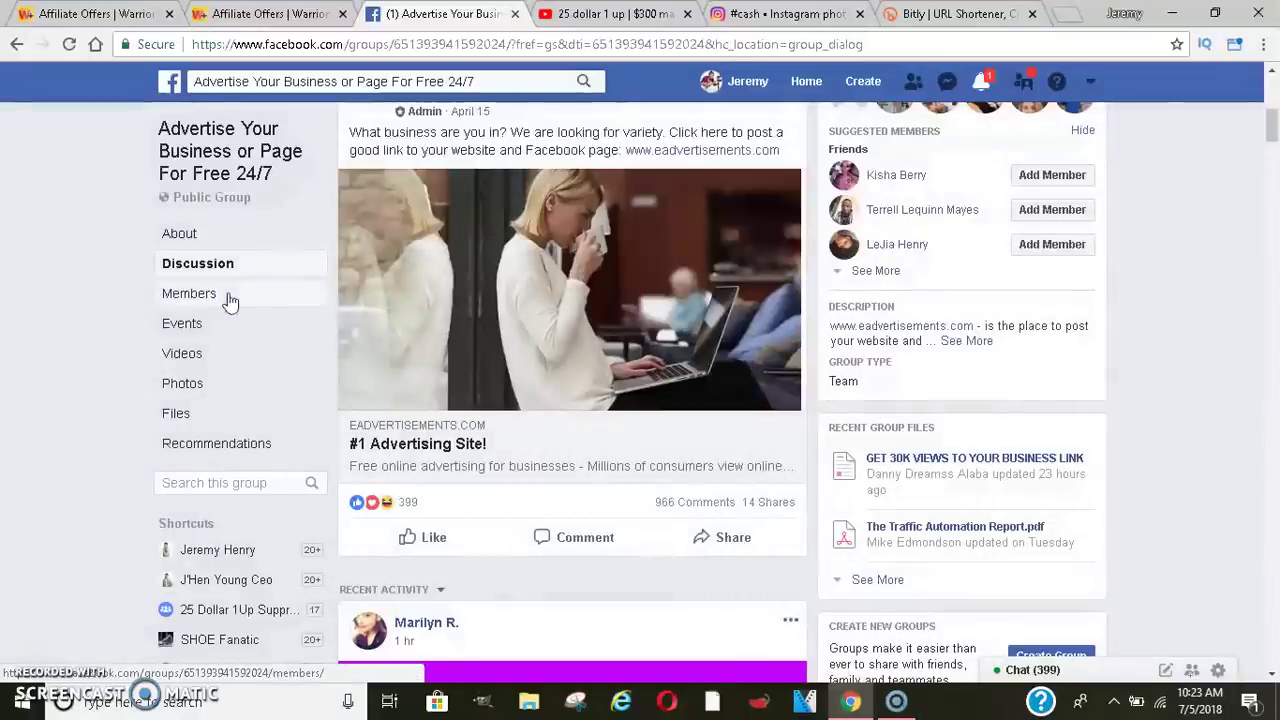
- Append five dollar-sign face emojis to the end of the draft post and leave the composer without publishing
left_click_drag(1272, 125, 1273, 88)
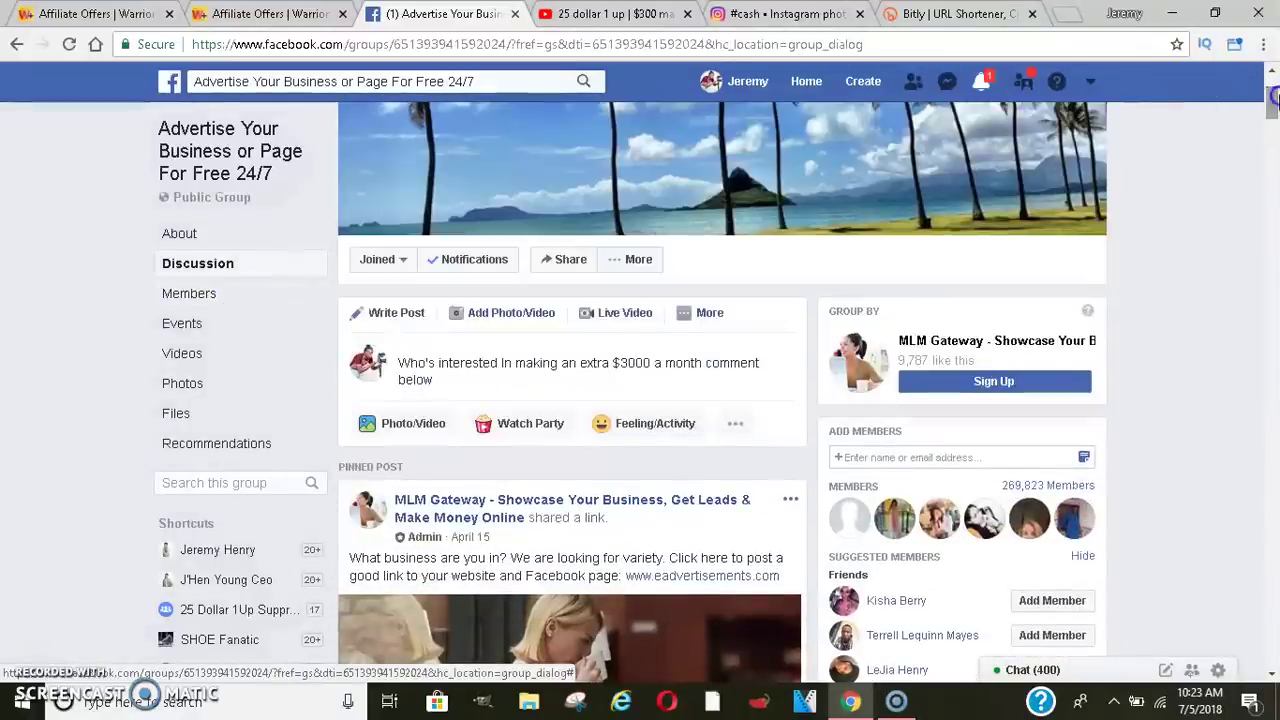
left_click(465, 382)
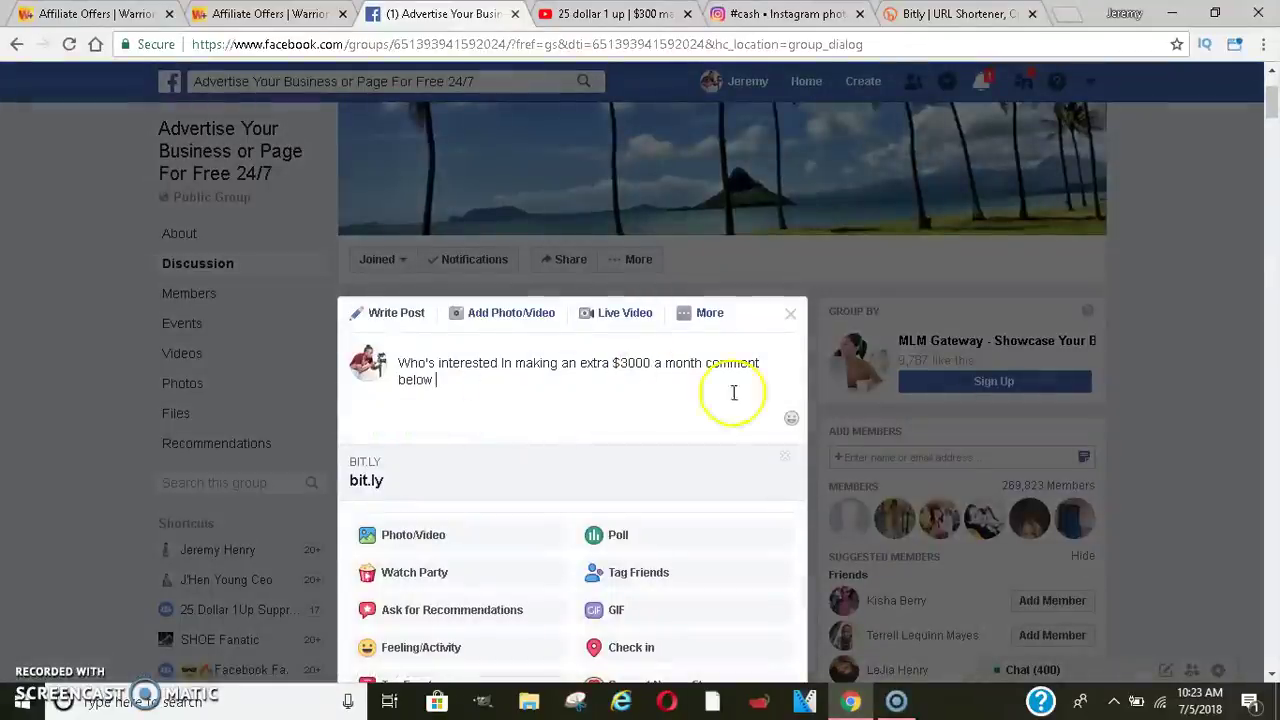
left_click(789, 421)
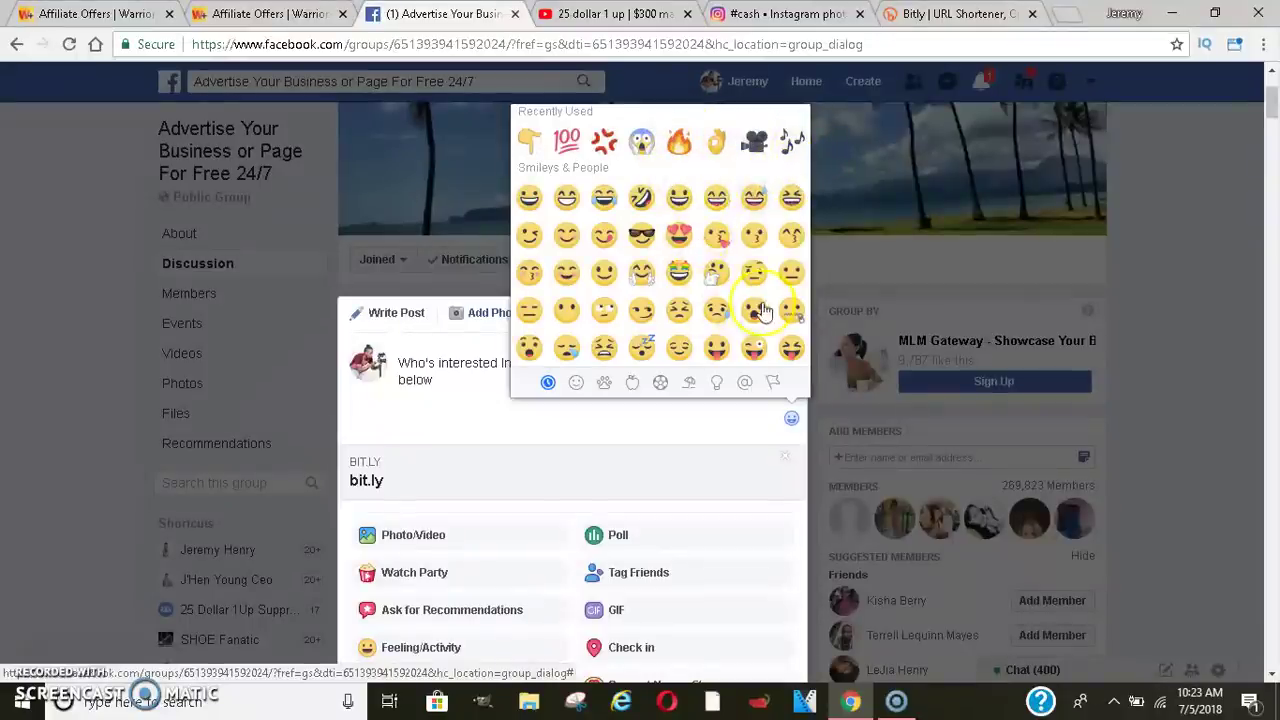
left_click(1140, 112)
left_click(642, 328)
scroll(674, 470, "down", 3)
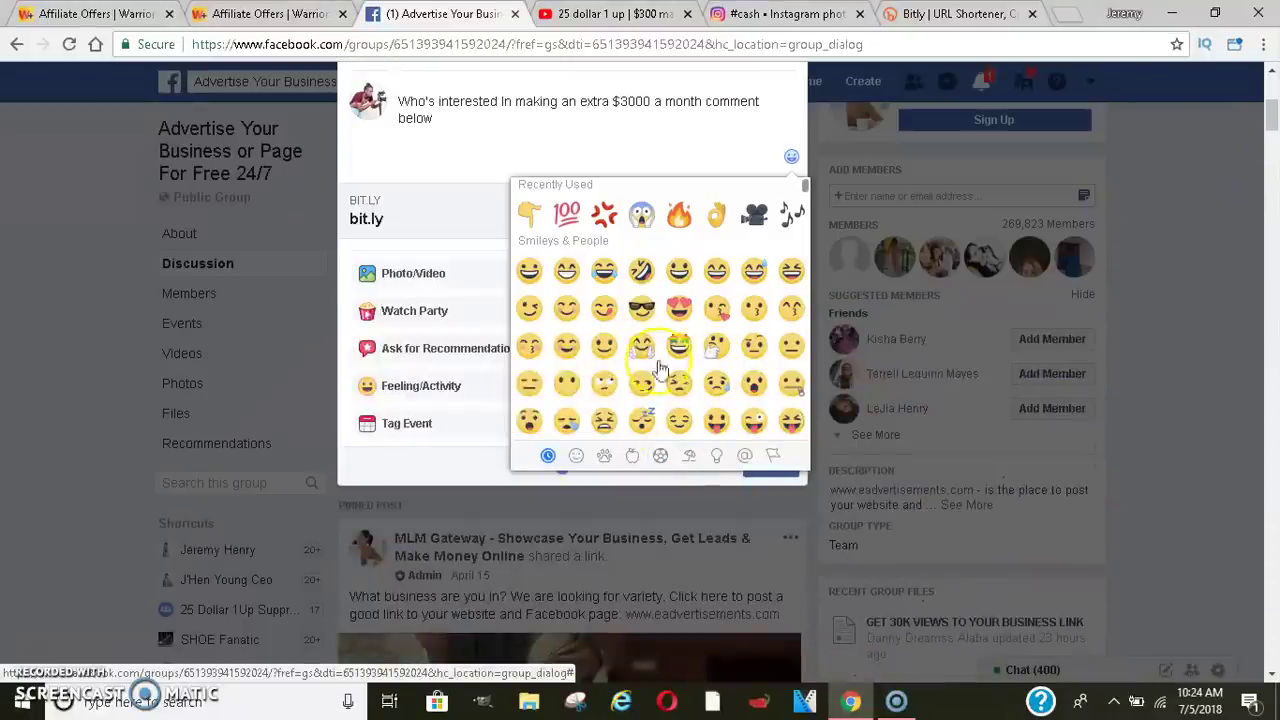
left_click(576, 455)
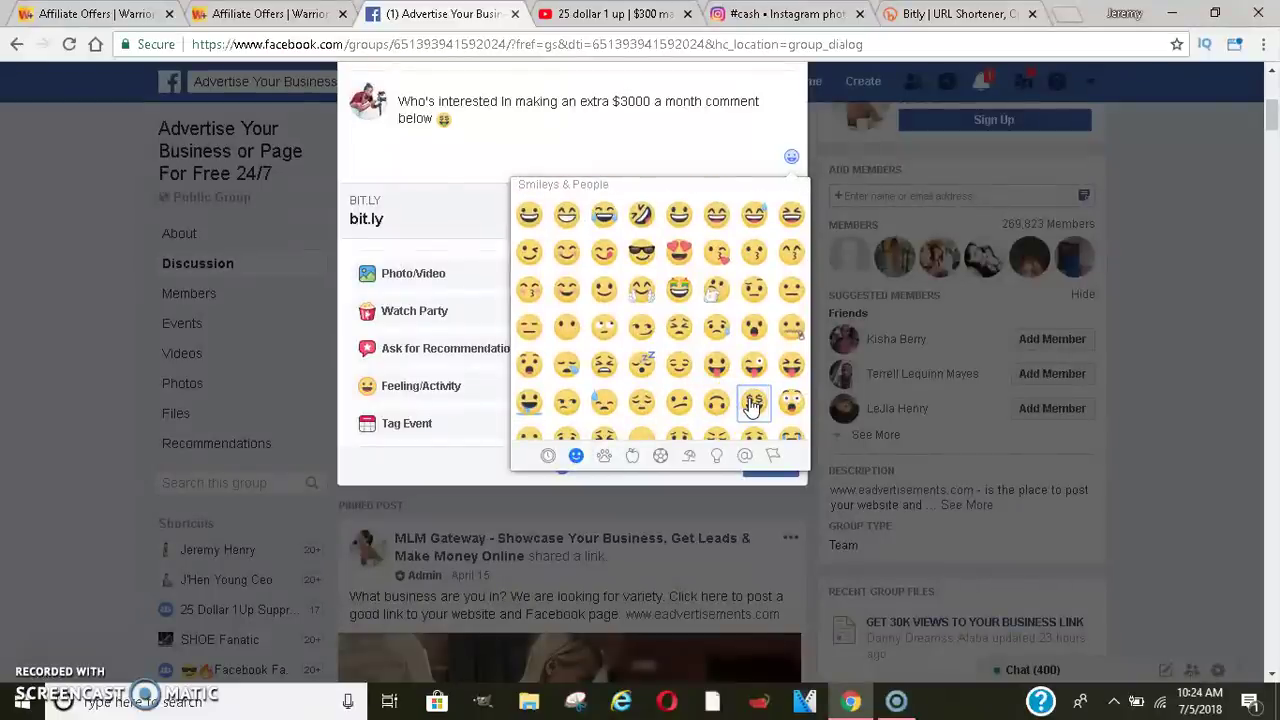
triple_click(752, 402)
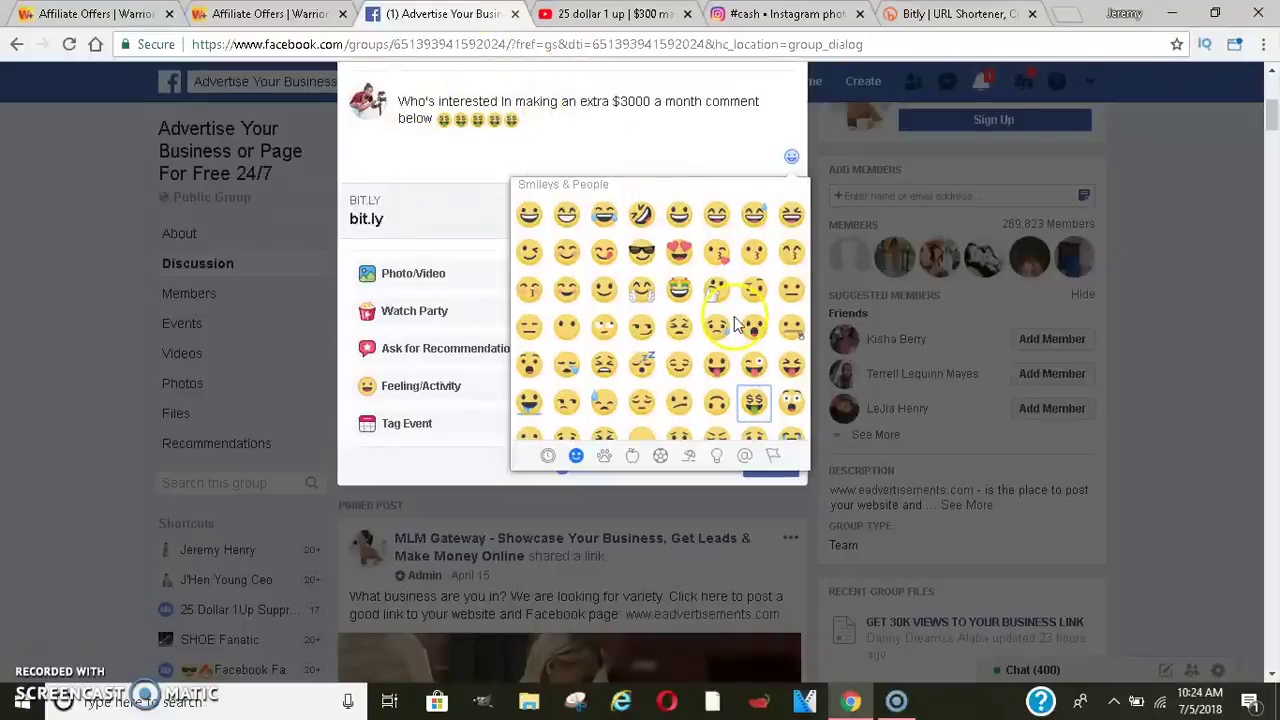
left_click(571, 126)
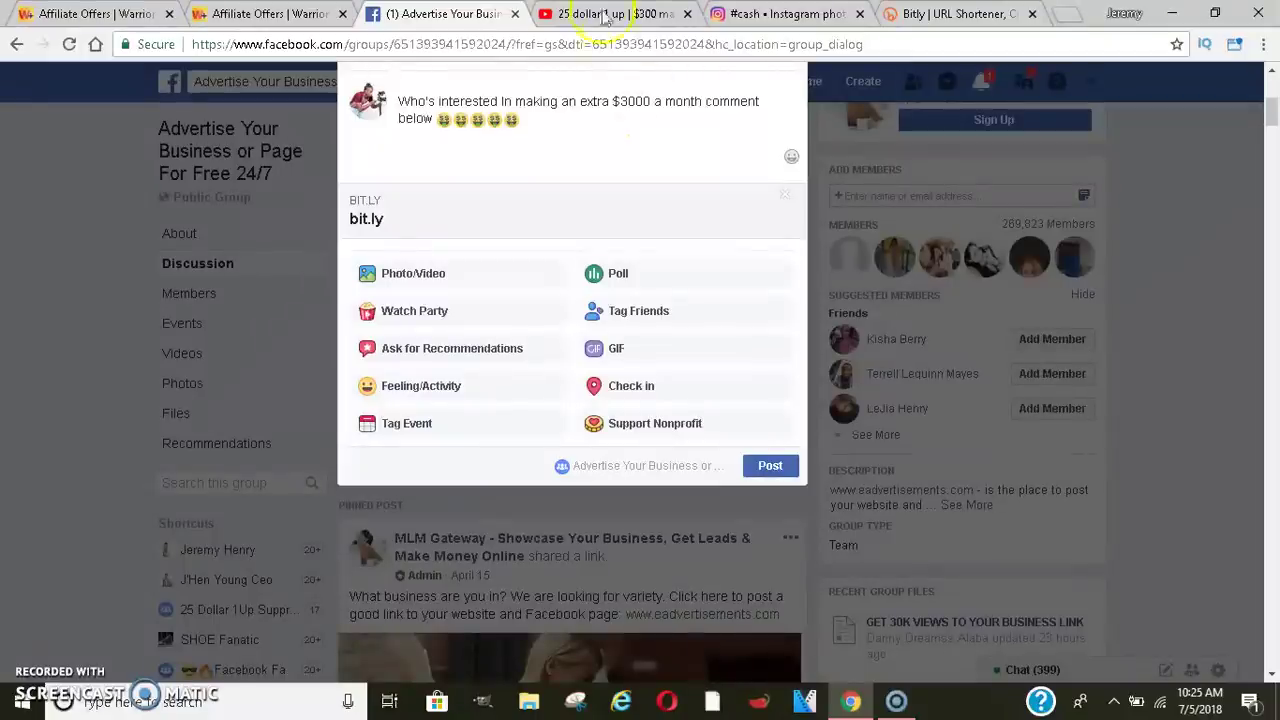
left_click(815, 125)
left_click_drag(1272, 120, 1272, 113)
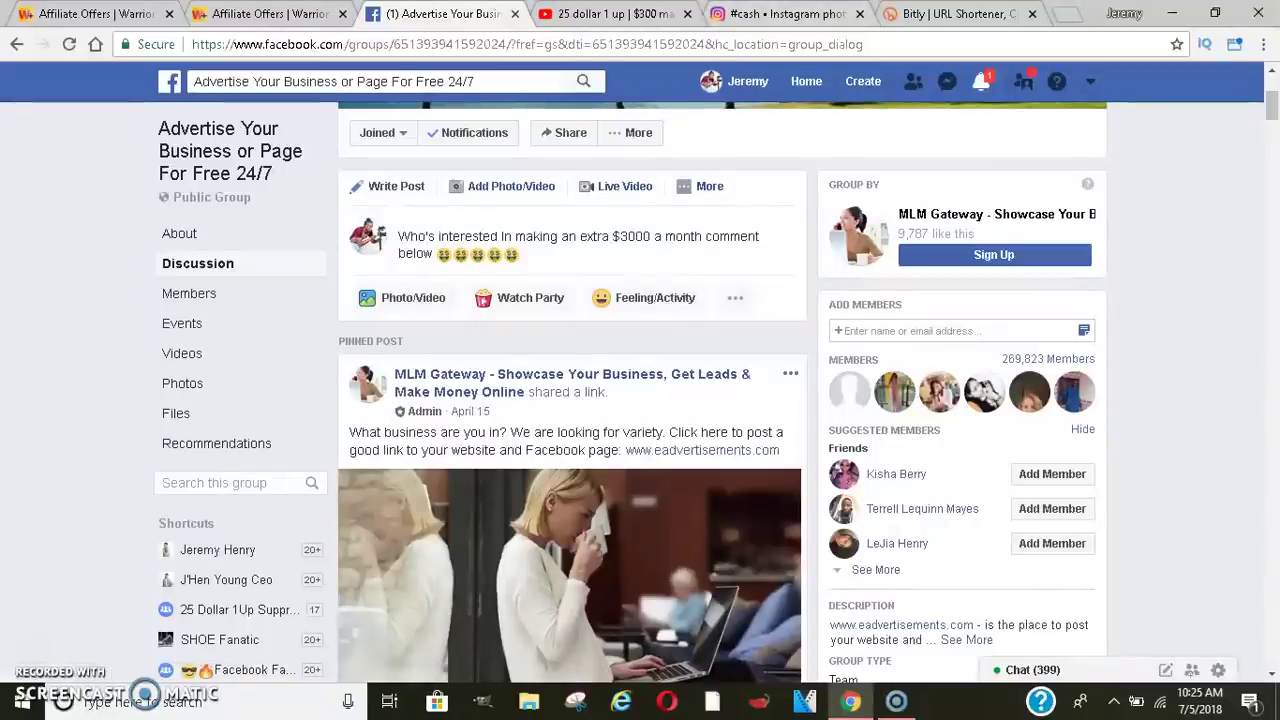
- Return to the WarriorPlus approved offers and close the affiliate link details for the Printly offer
left_click(268, 14)
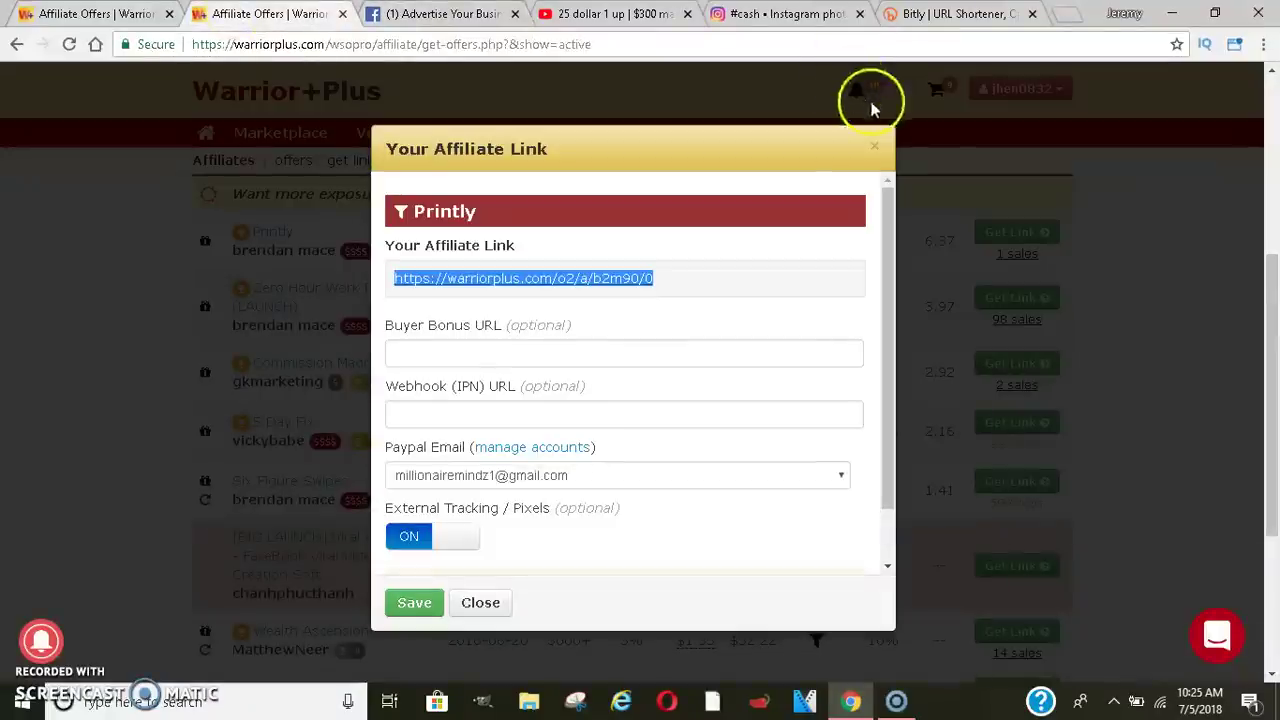
left_click(874, 148)
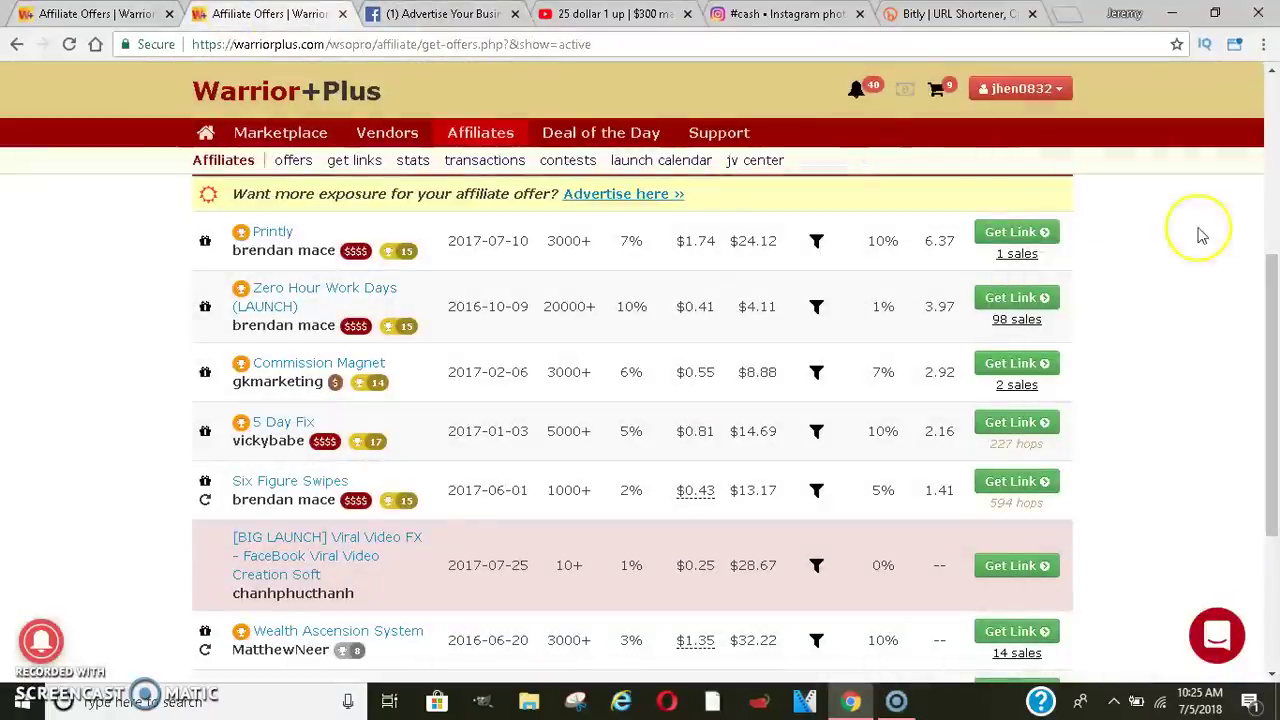
mouse_move(1276, 293)
left_mouse_down()
mouse_move(1276, 385)
mouse_move(1276, 285)
left_mouse_up()
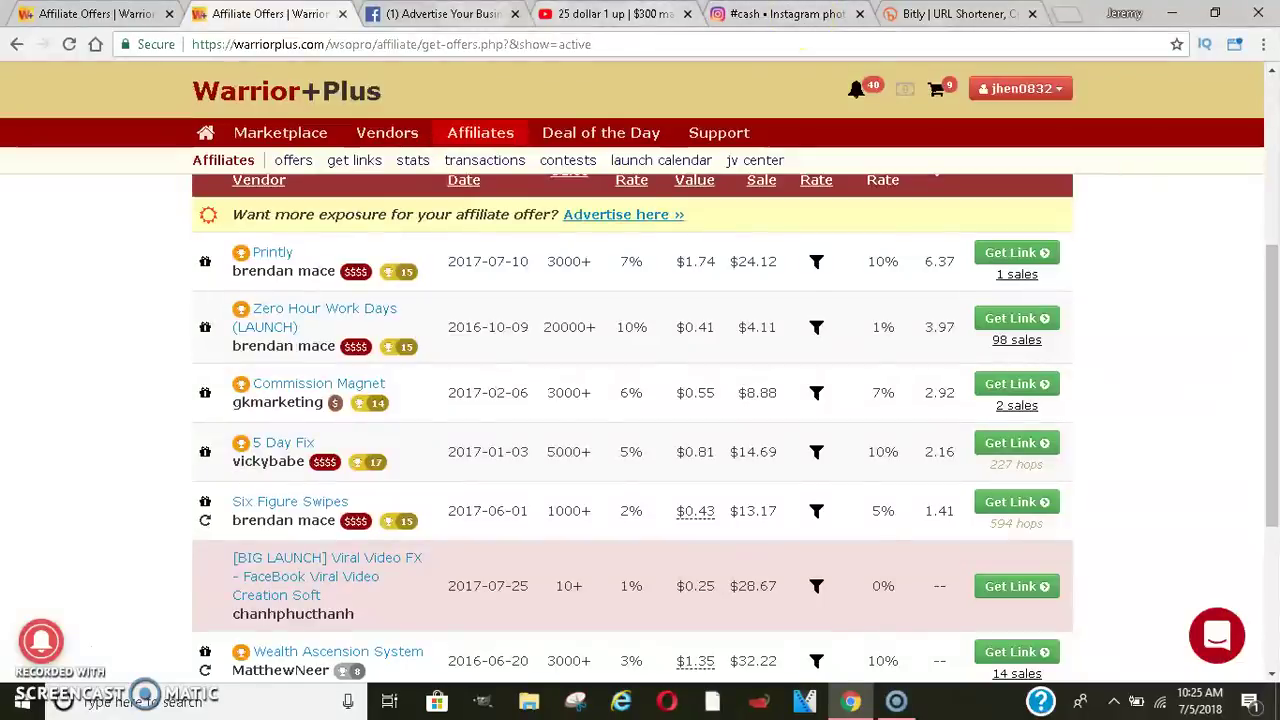
- Go back to the Facebook advertising group and examine how members promote their offers and how others comment on those posts
key("ctrl+Tab")
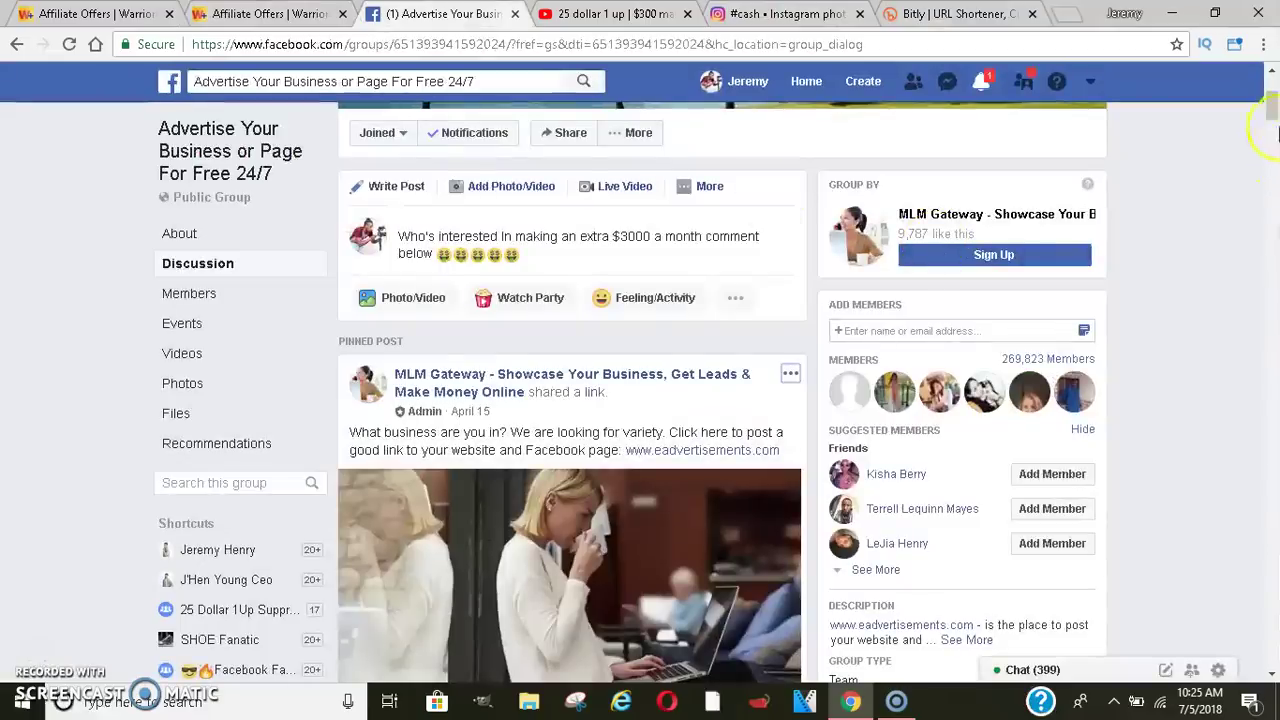
left_click_drag(1276, 125, 1275, 251)
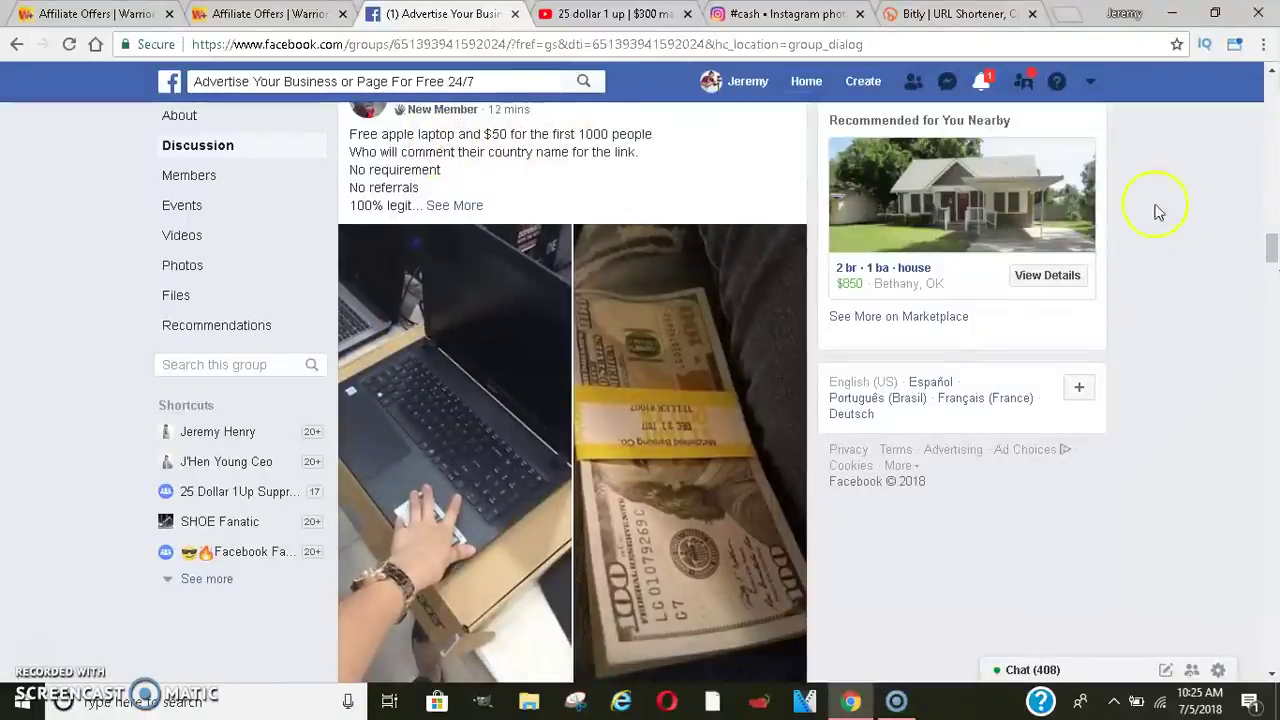
left_click_drag(1274, 256, 1270, 262)
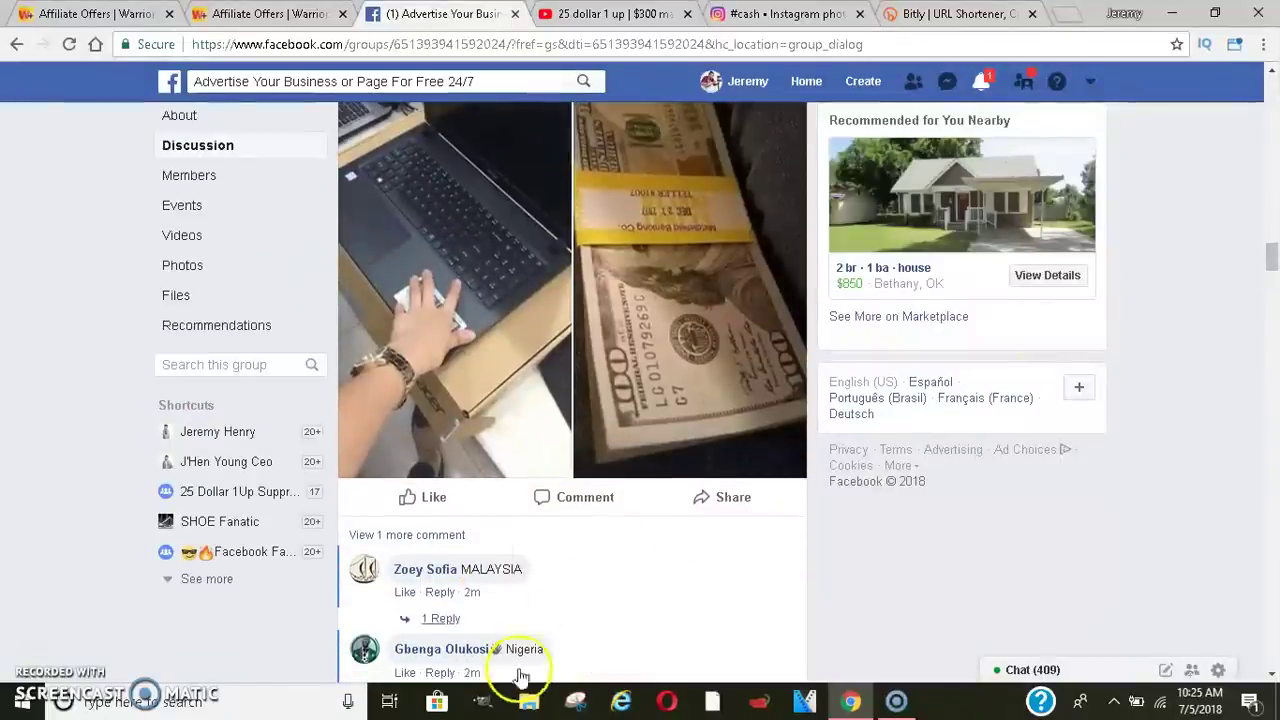
left_click_drag(1275, 232, 1274, 350)
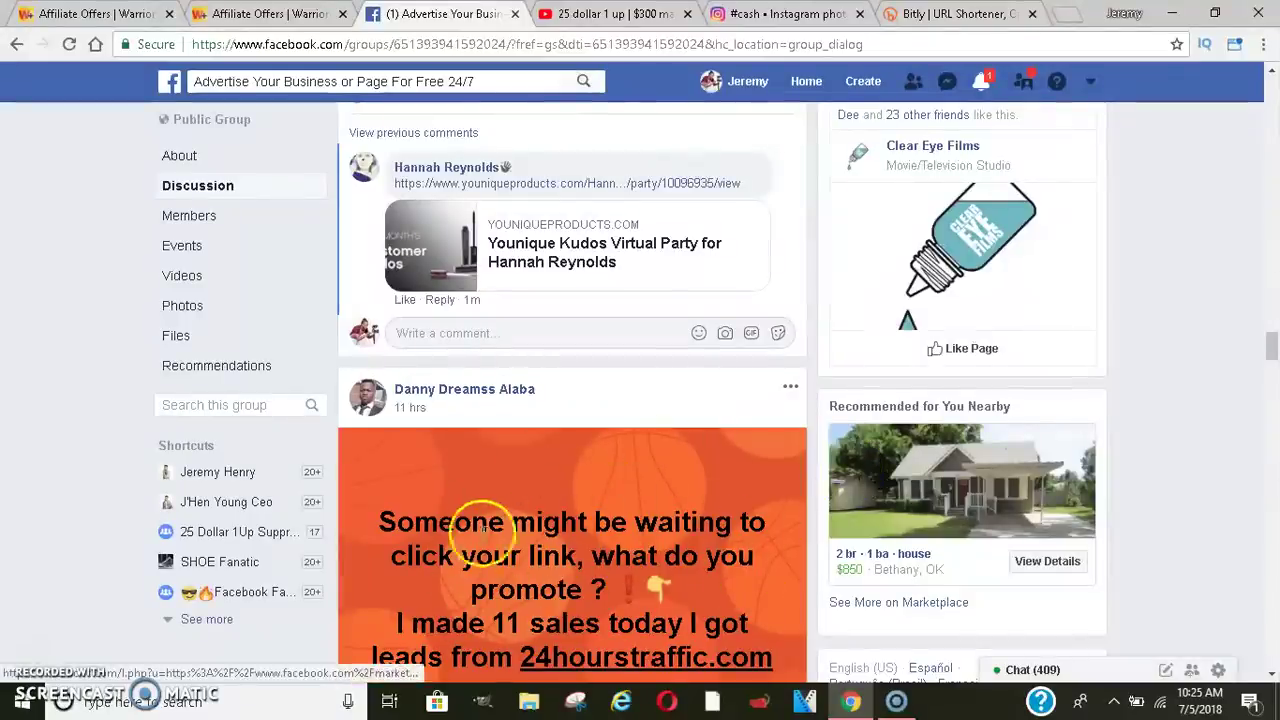
left_click_drag(1274, 347, 1273, 489)
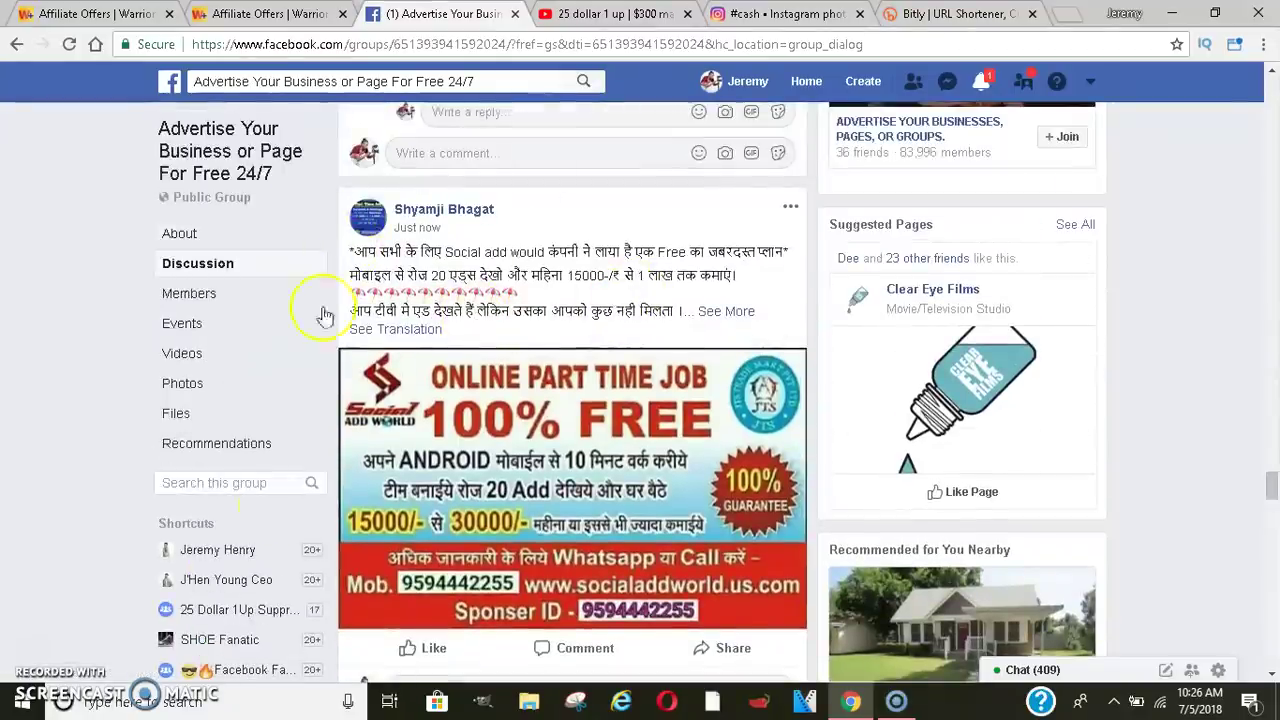
left_click_drag(1270, 505, 1273, 582)
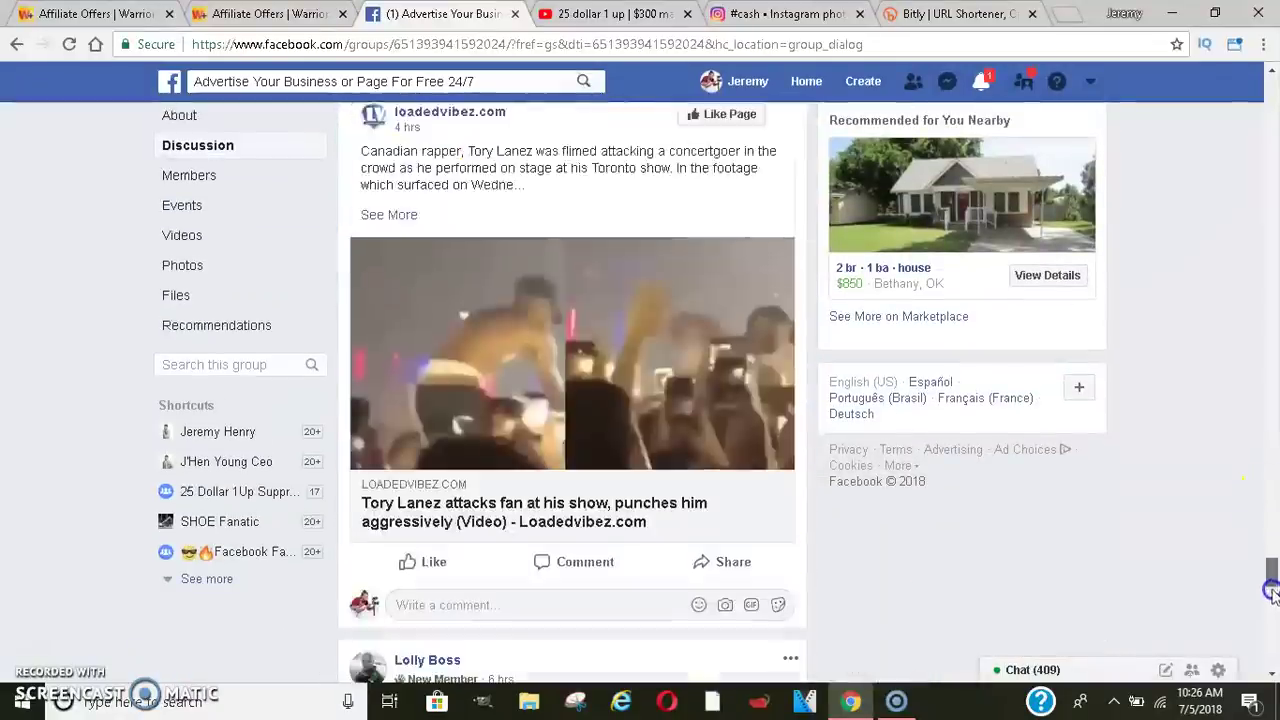
scroll(1270, 590, "down", 15)
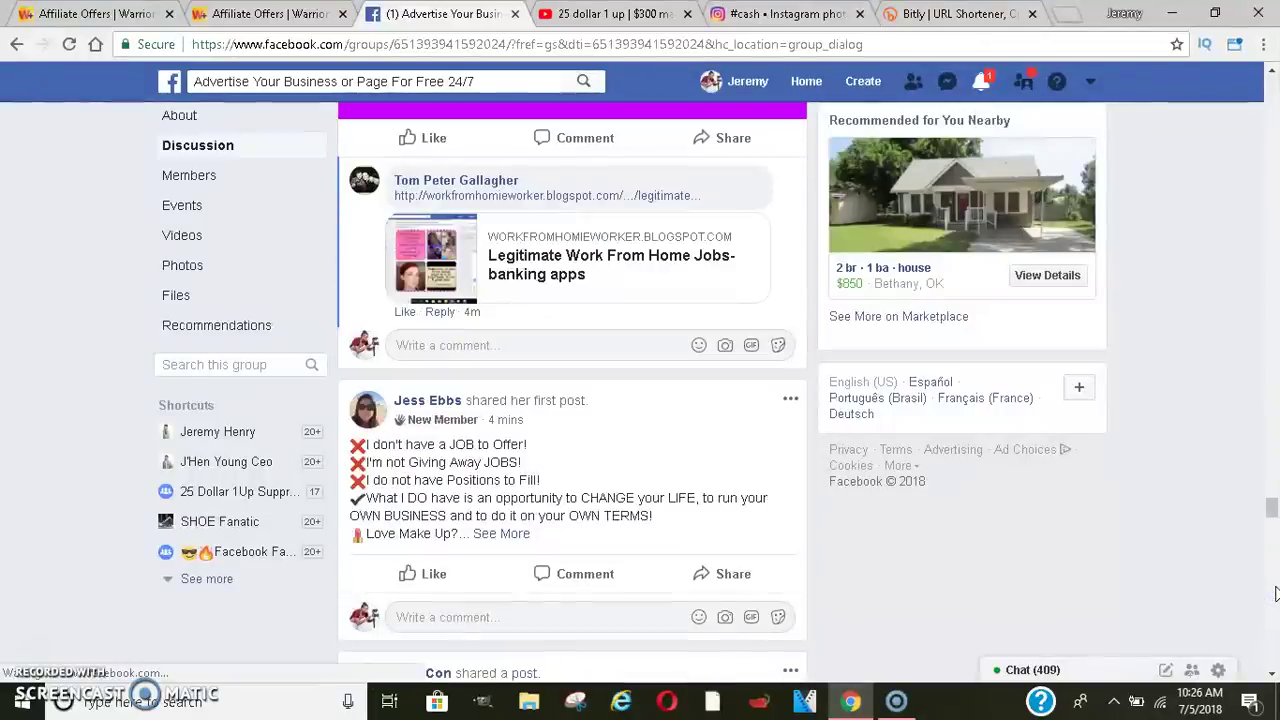
left_click(1272, 592)
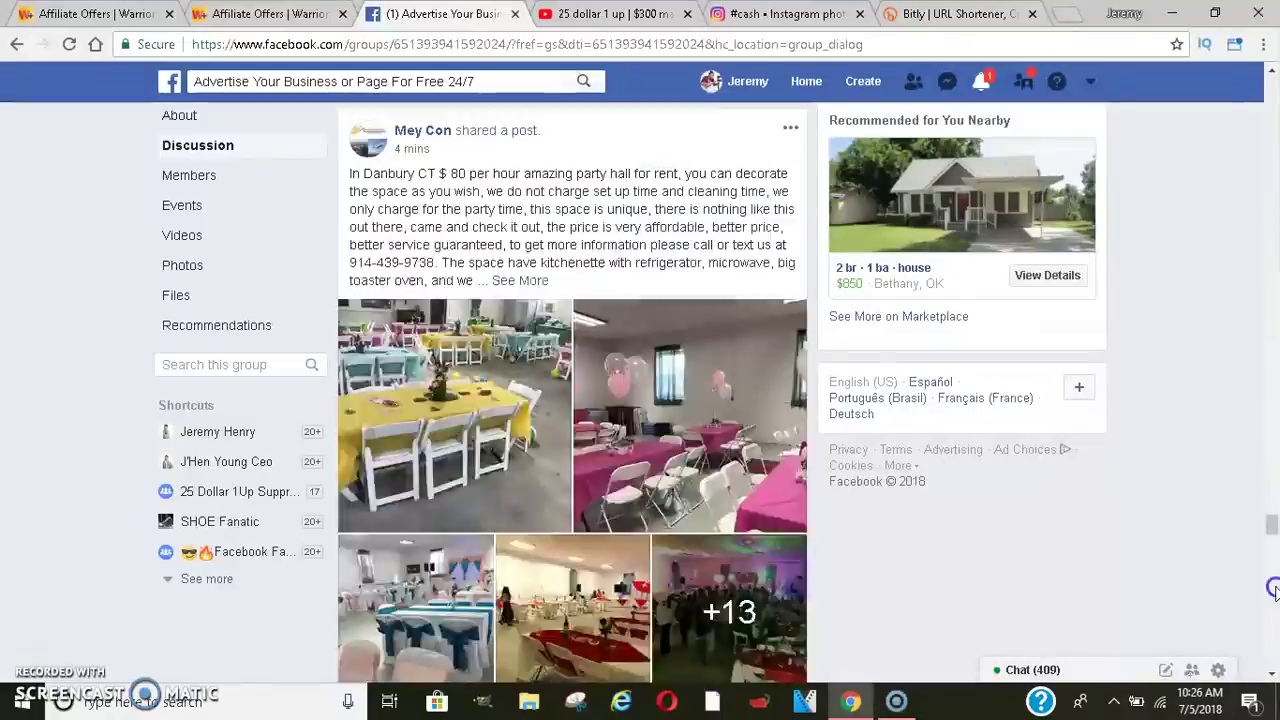
left_click(1272, 592)
left_click(1272, 592)
left_click(1272, 592)
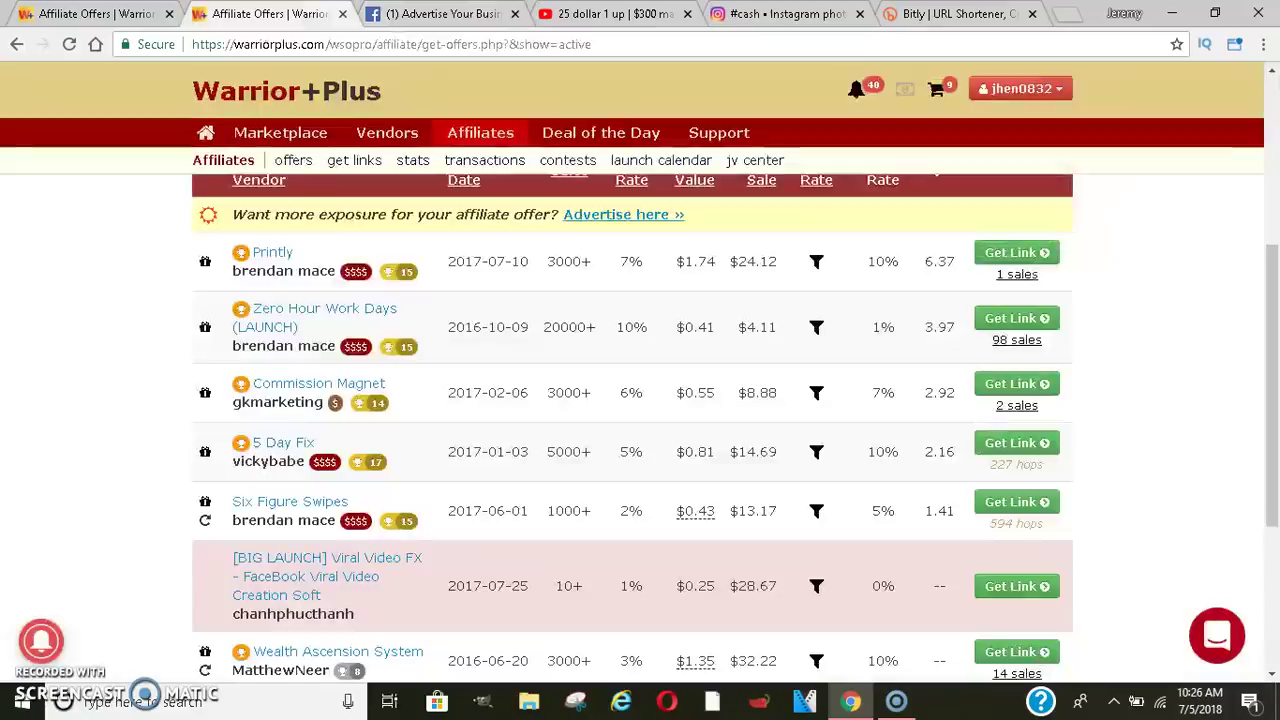
- Switch to the WarriorPlus approved offers and review the sales recorded under each offer's affiliate link
left_click(268, 14)
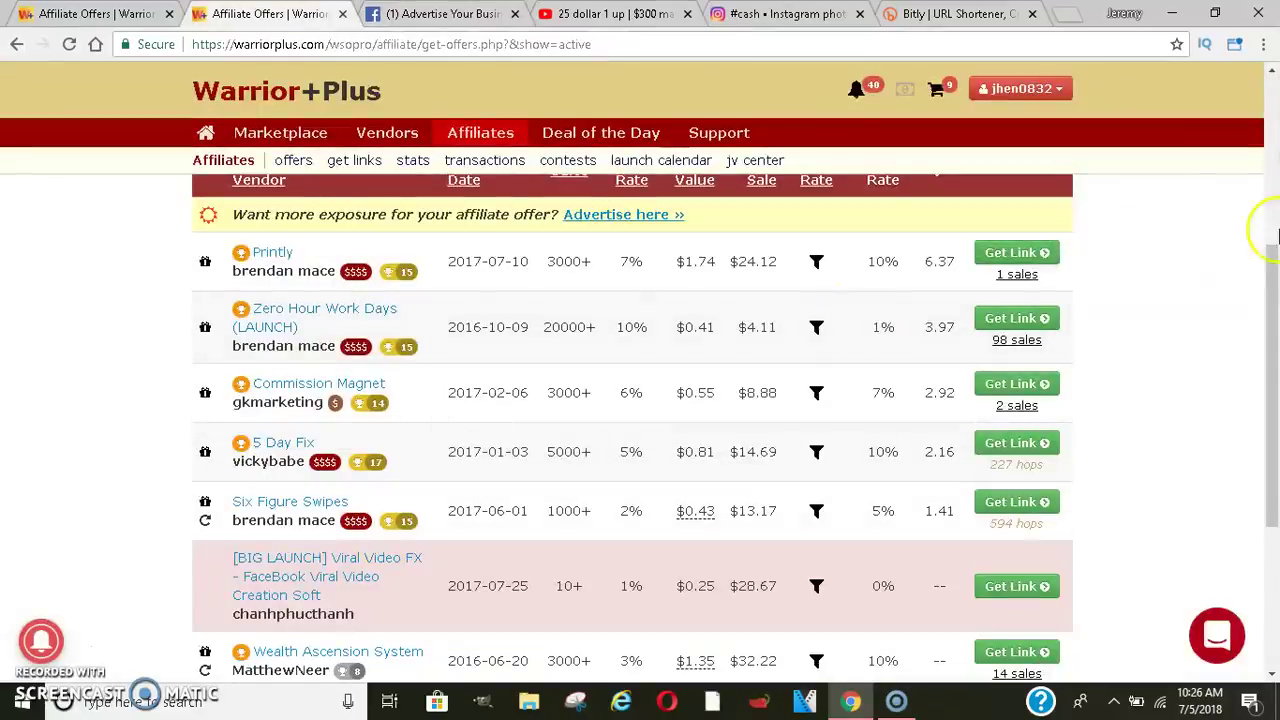
left_click_drag(1275, 350, 1275, 445)
mouse_move(1032, 560)
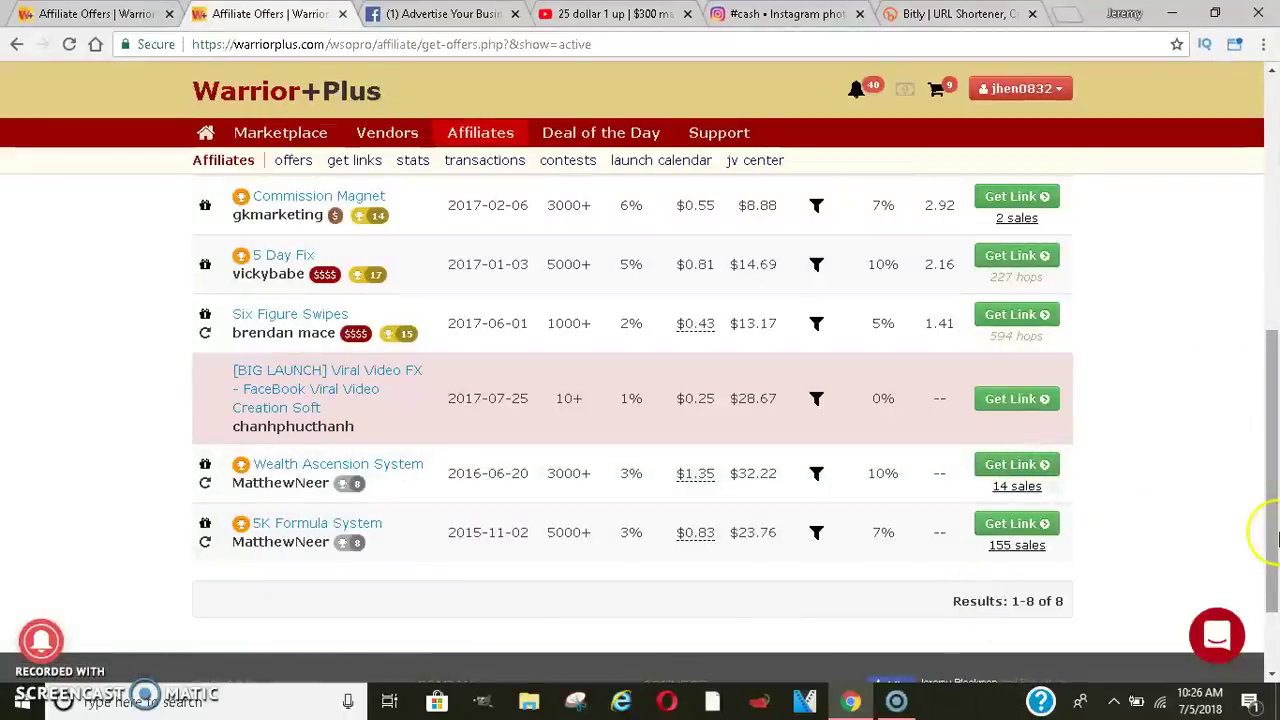
left_click_drag(1257, 529, 1275, 425)
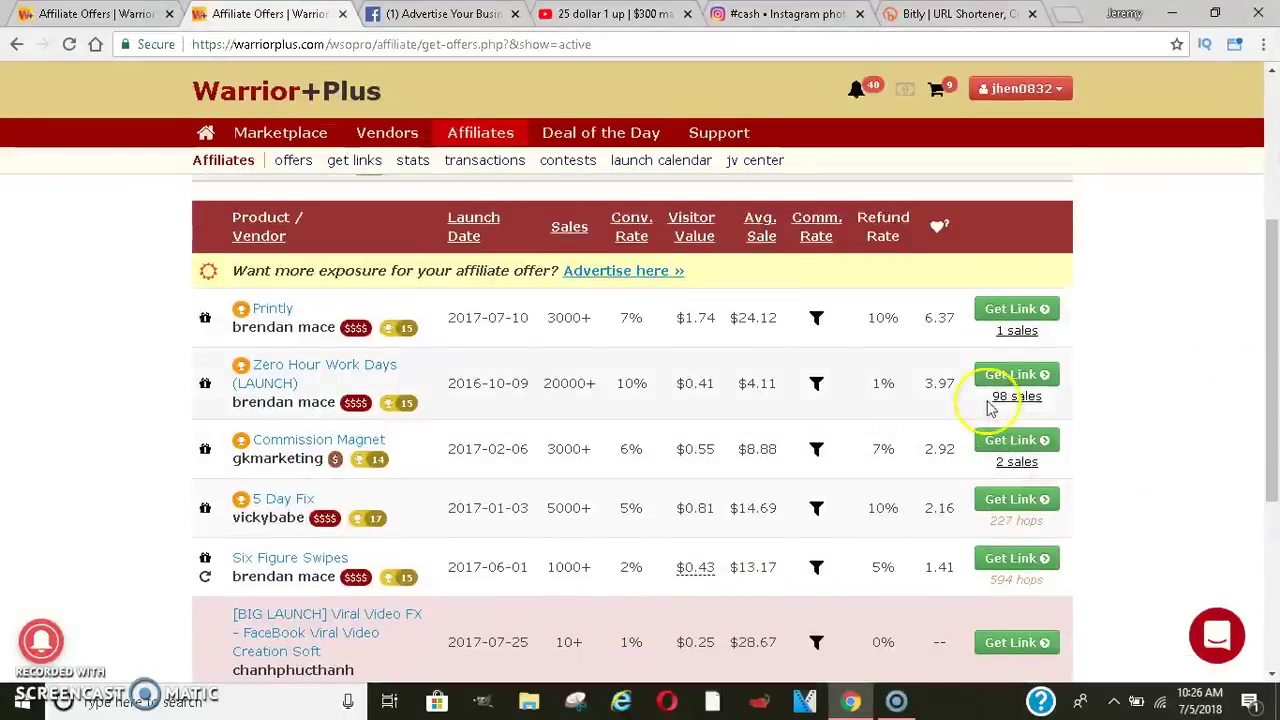
mouse_move(1020, 398)
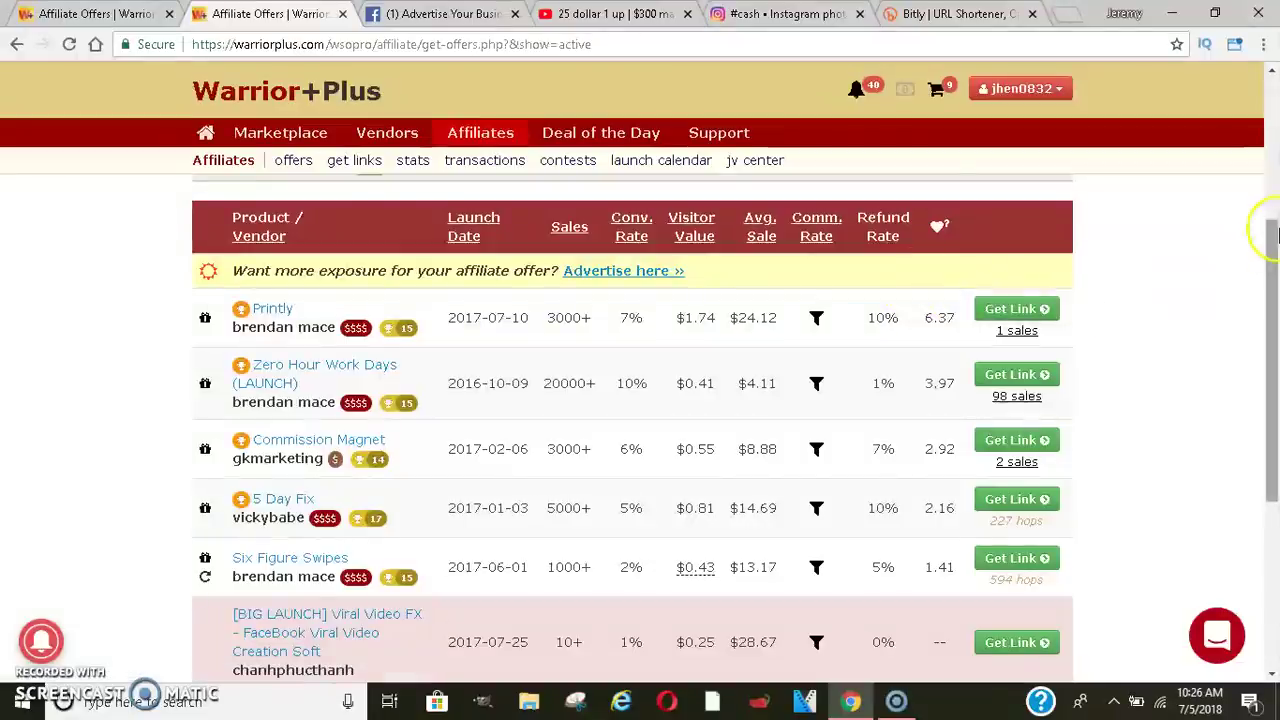
left_click_drag(1260, 229, 1275, 113)
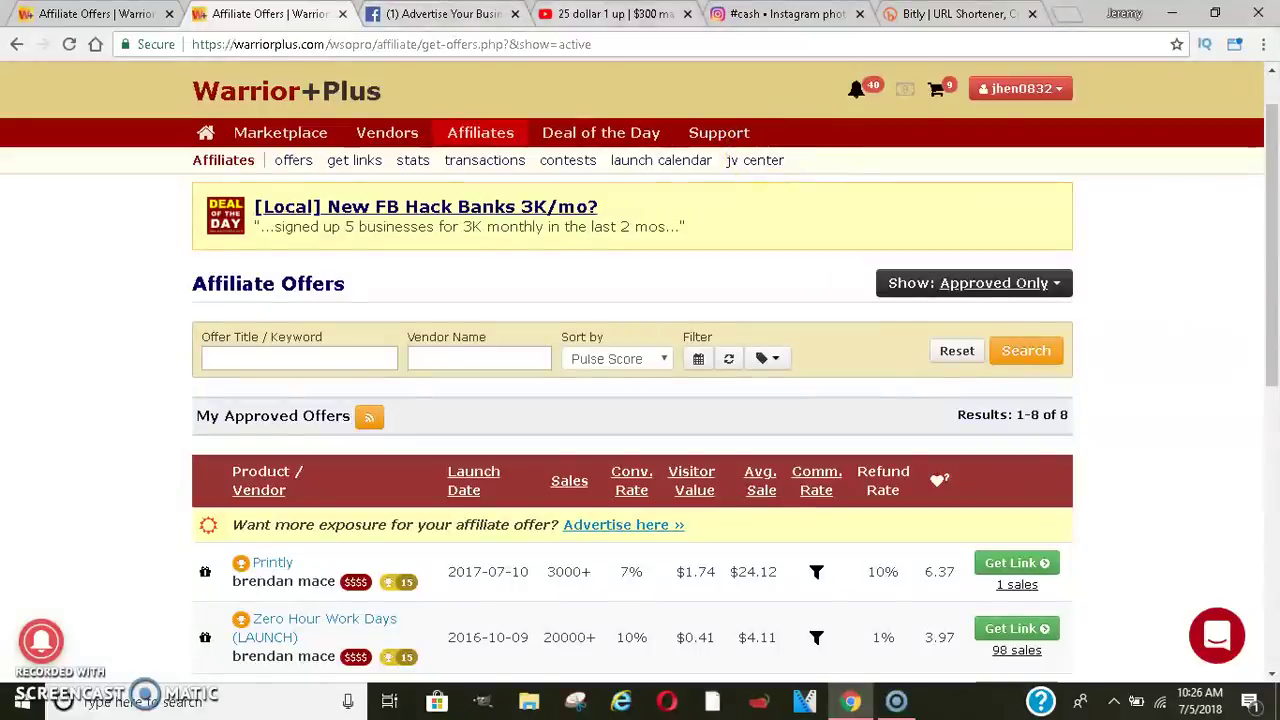
- Switch to the "25 dollar 1 up" YouTube video, expand its full description and open the training website linked there
left_click(615, 13)
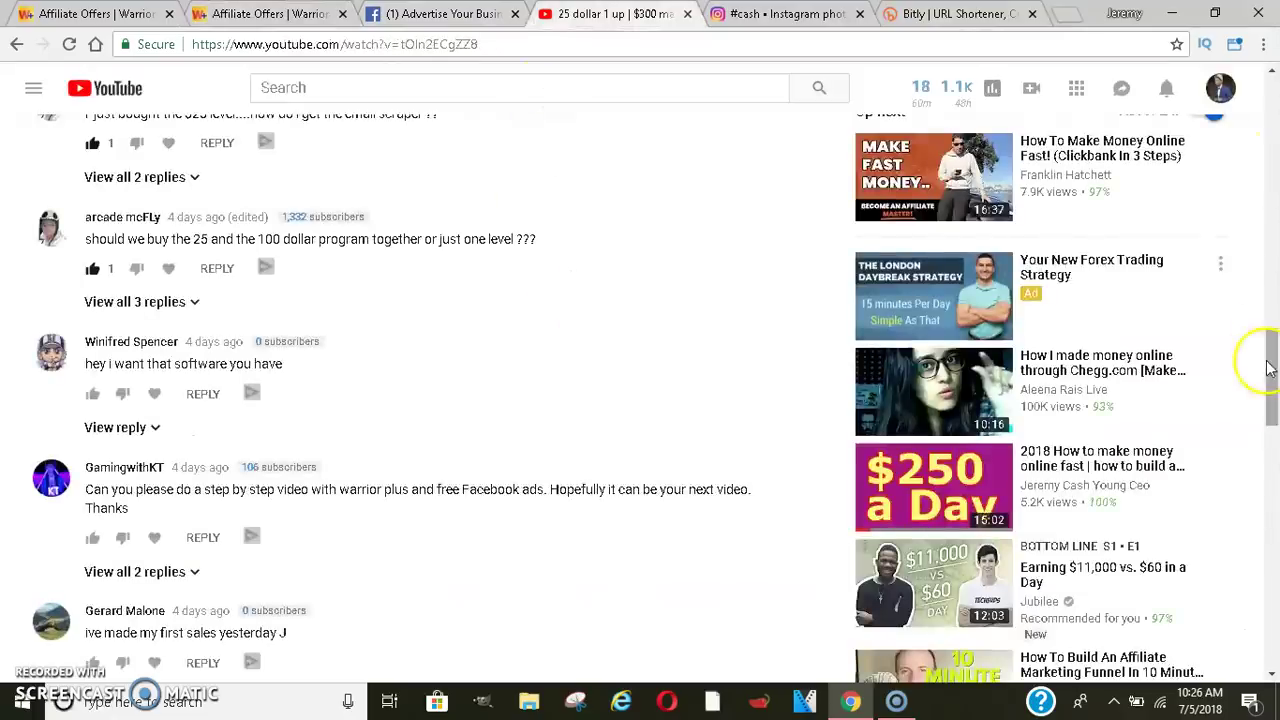
left_click_drag(1268, 368, 1272, 168)
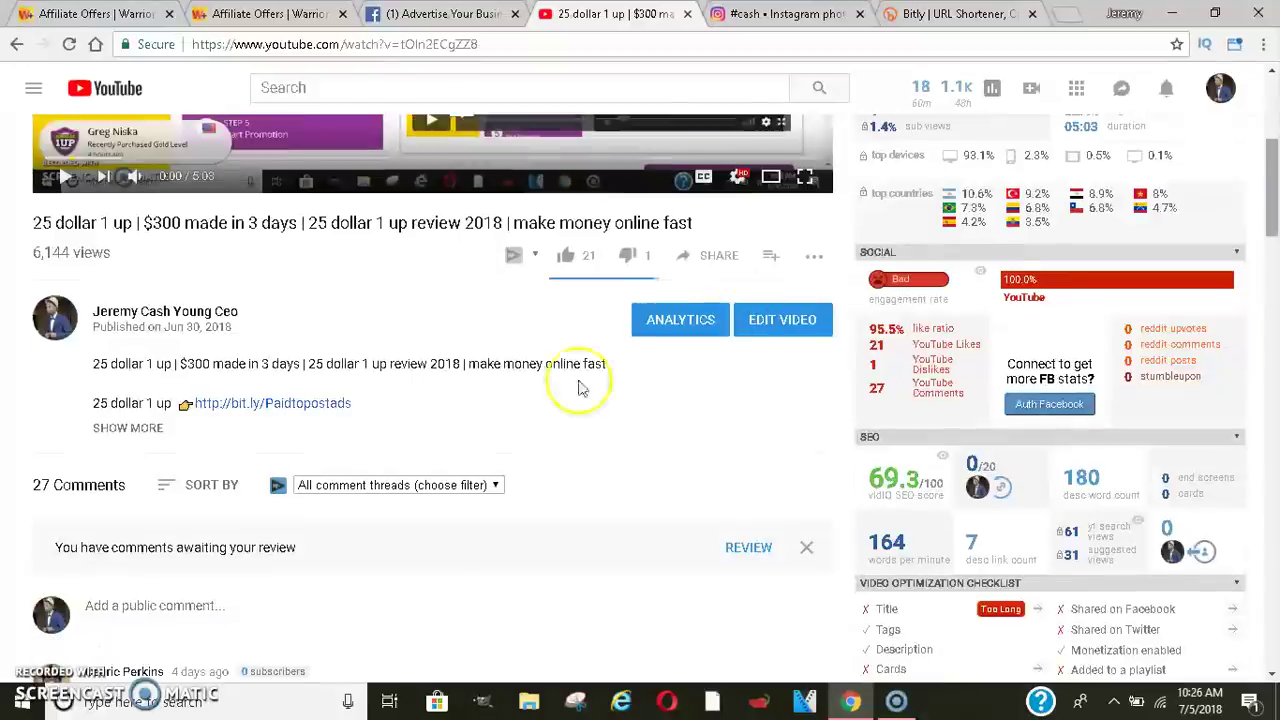
left_click(140, 428)
left_click_drag(1271, 155, 1274, 210)
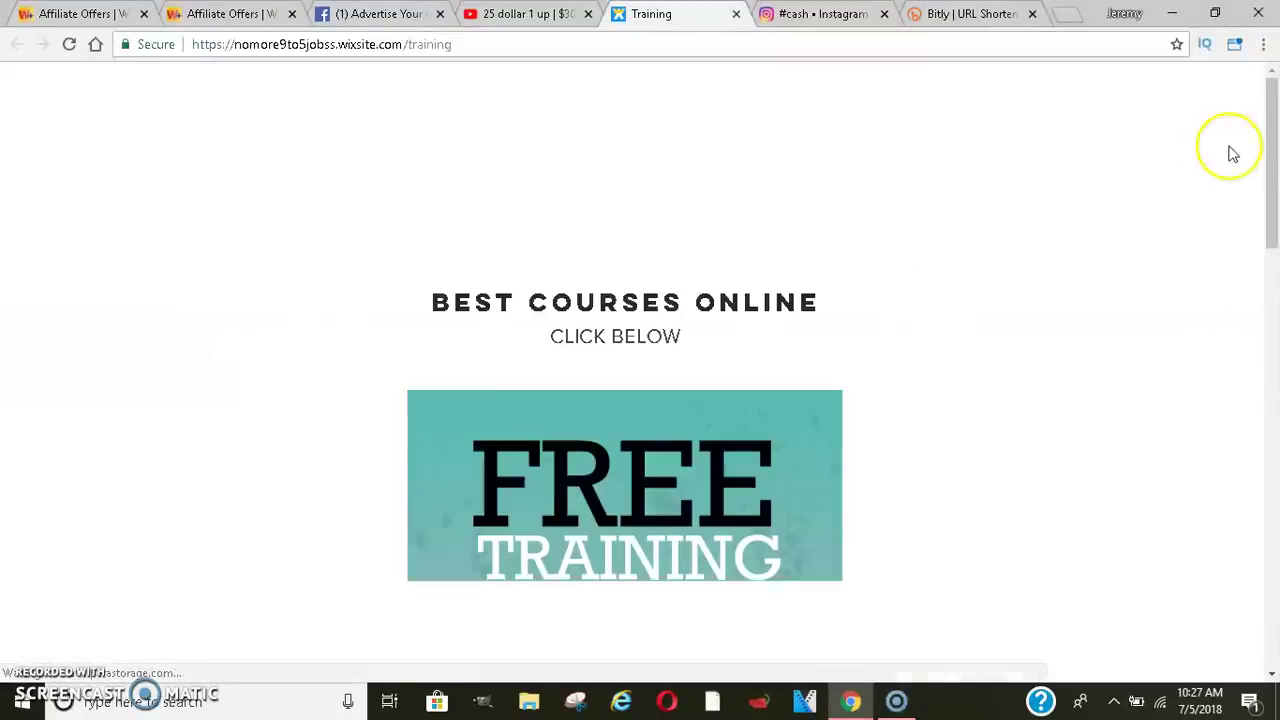
- Look through the training website's Free Training, YouTube, Facebook and Instagram course sections
scroll(1266, 114, "down", 2)
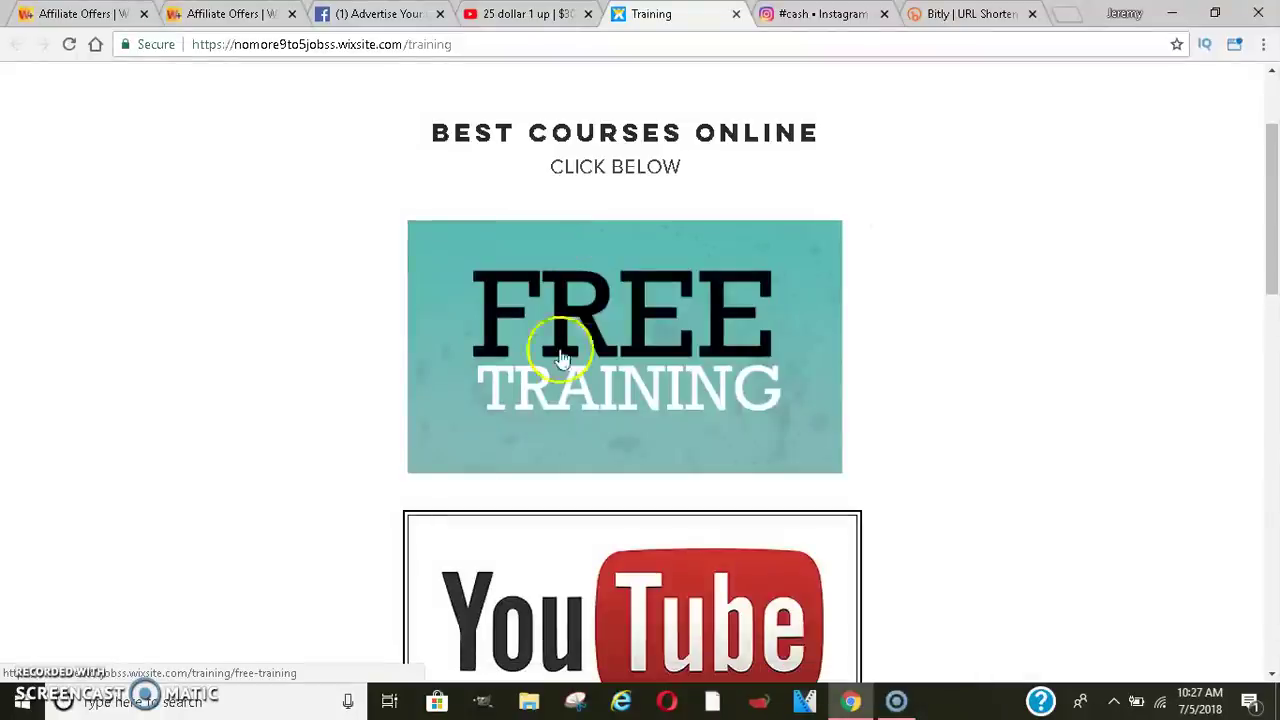
left_click(602, 318)
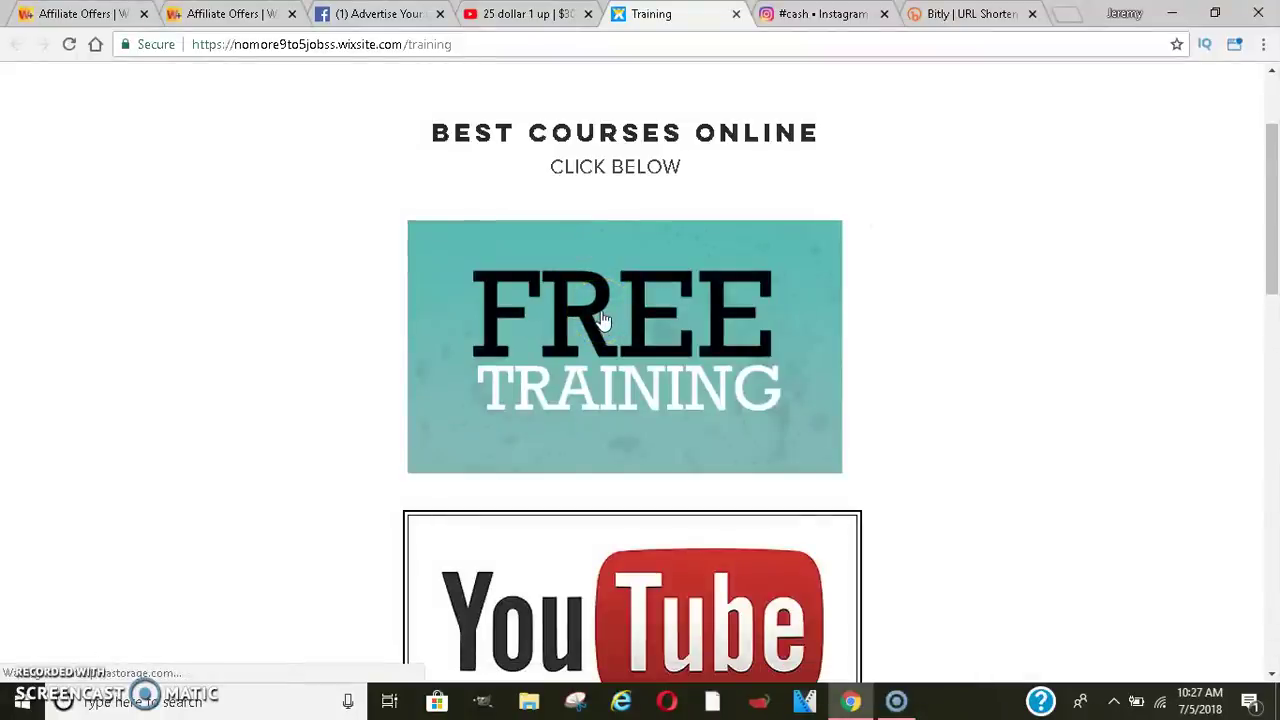
scroll(650, 333, "down", 6)
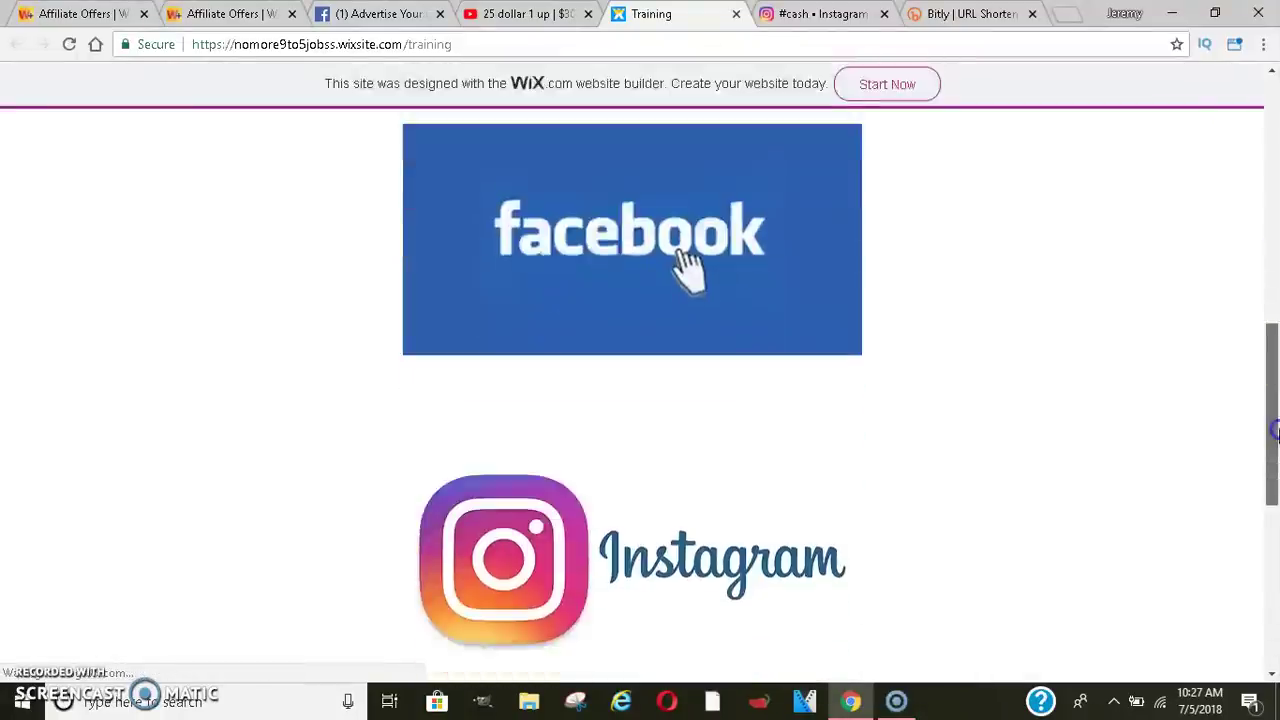
left_click_drag(1275, 430, 1268, 251)
left_click_drag(1273, 409, 1275, 287)
scroll(549, 274, "up", 1)
scroll(549, 274, "down", 2)
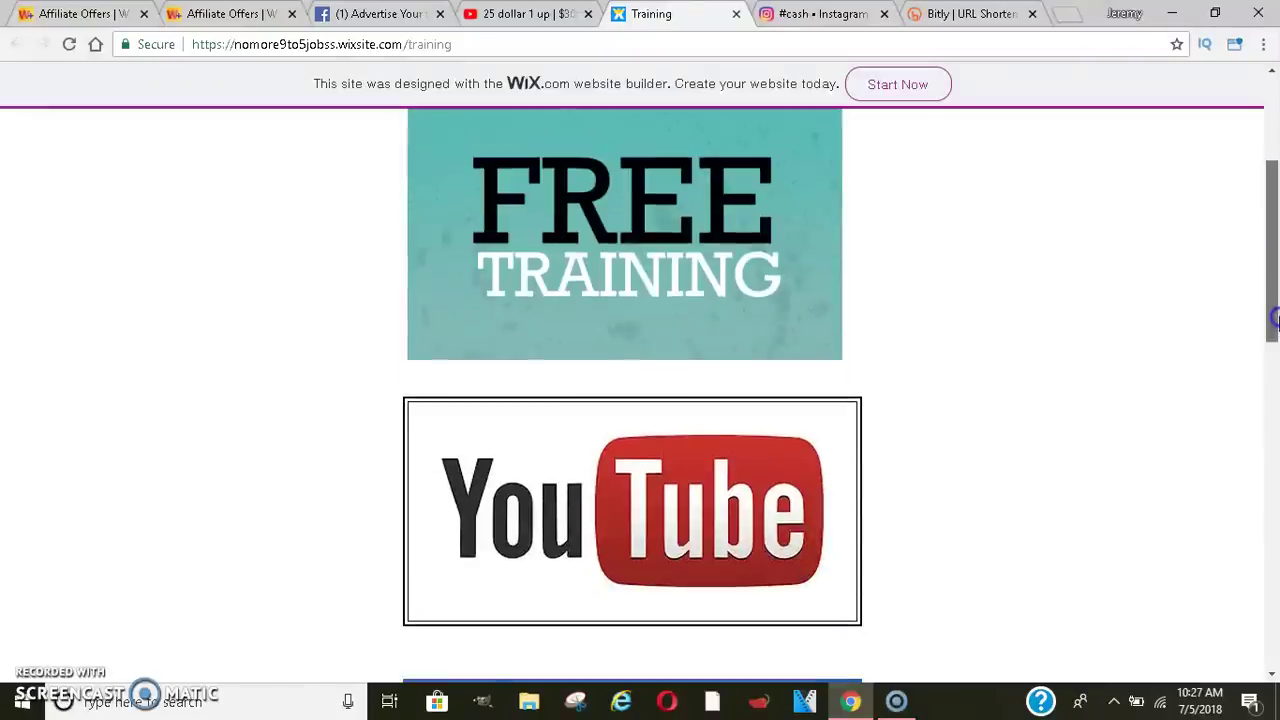